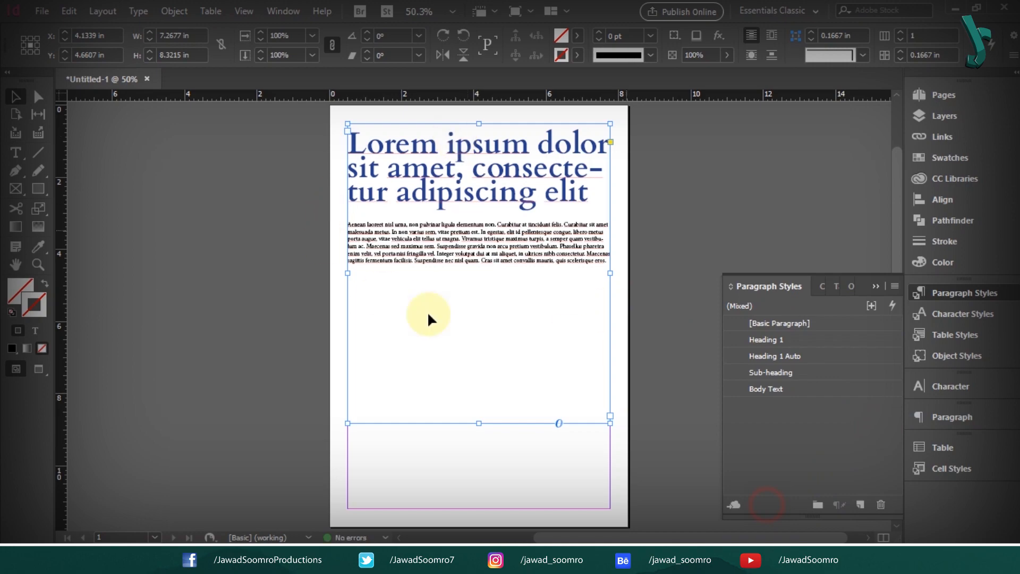
key("ctrl+z")
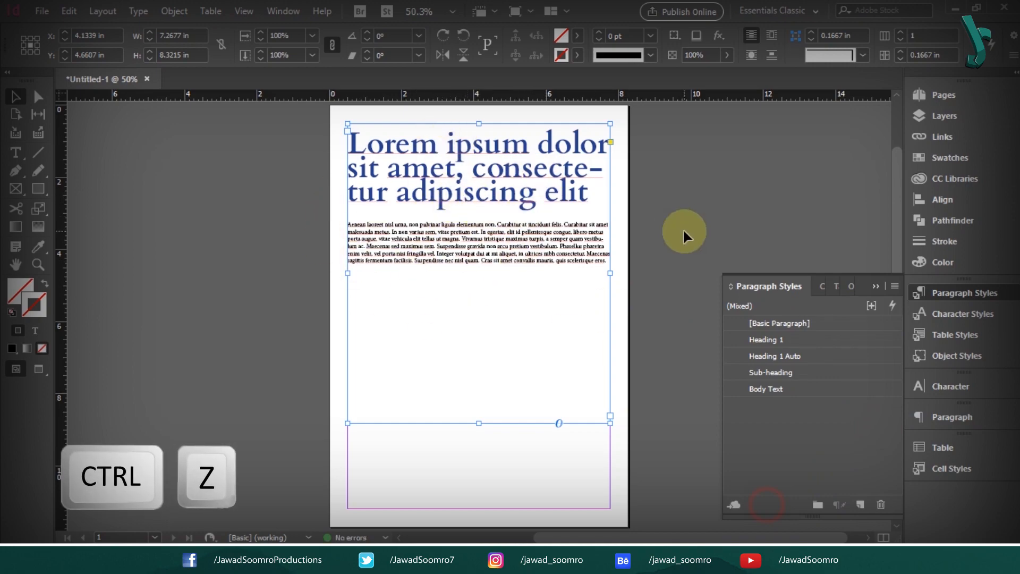
key("ctrl+z")
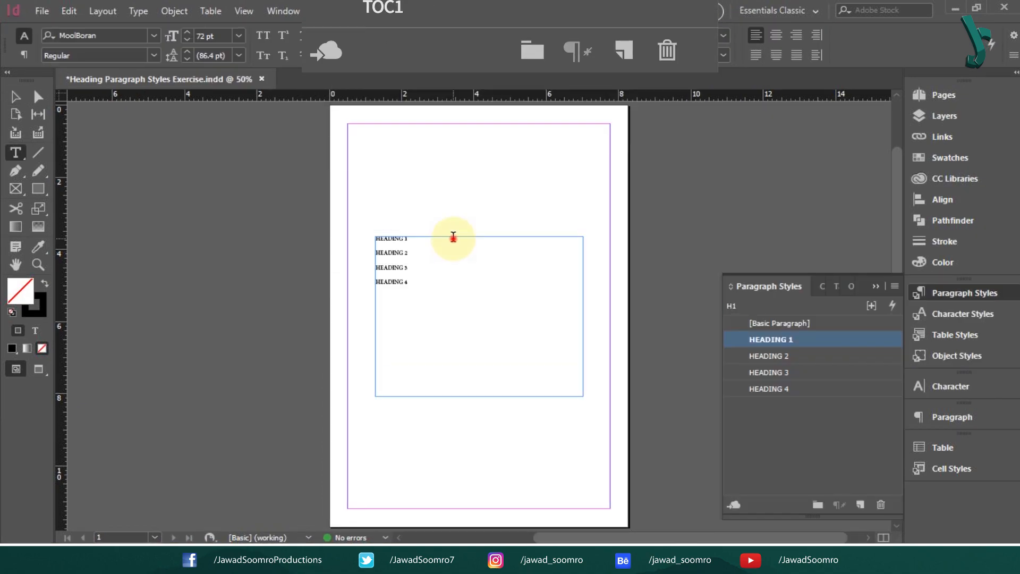
Step: Apply the HEADING 1, HEADING 2, HEADING 3 and HEADING 4 paragraph styles to the matching lines in the text frame
left_click(813, 339)
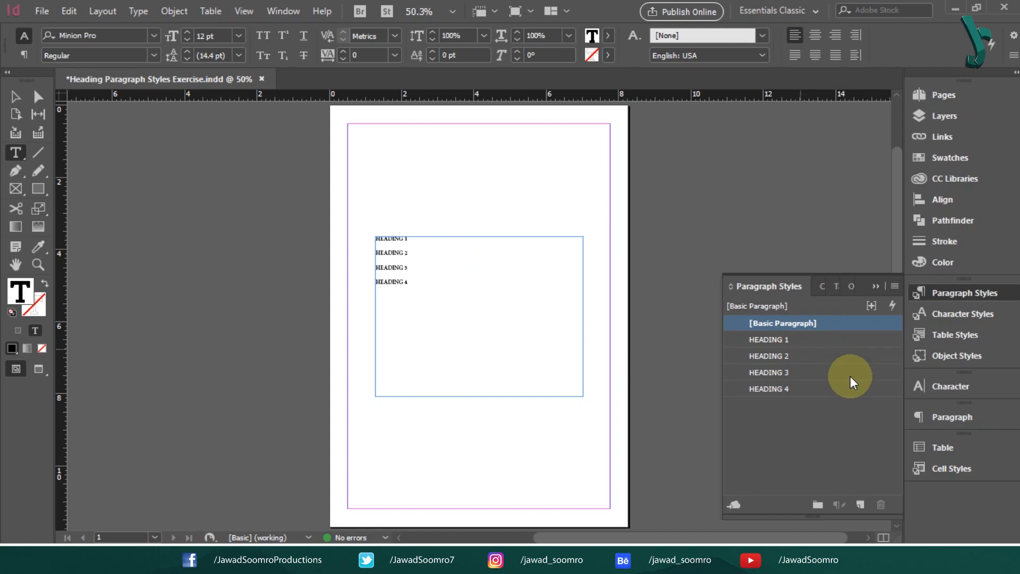
left_click(410, 274)
left_click(821, 355)
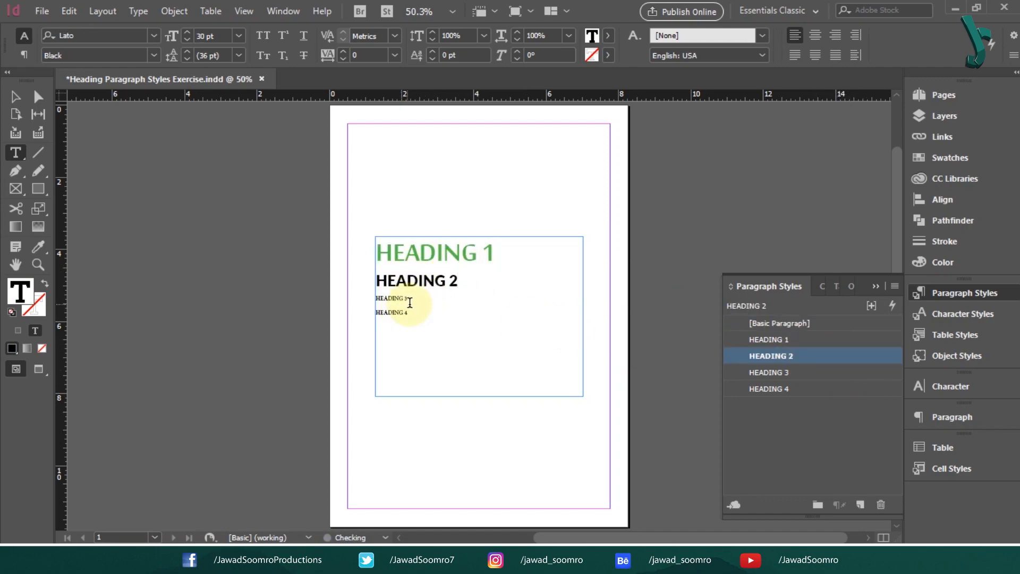
left_click(409, 299)
left_click(805, 372)
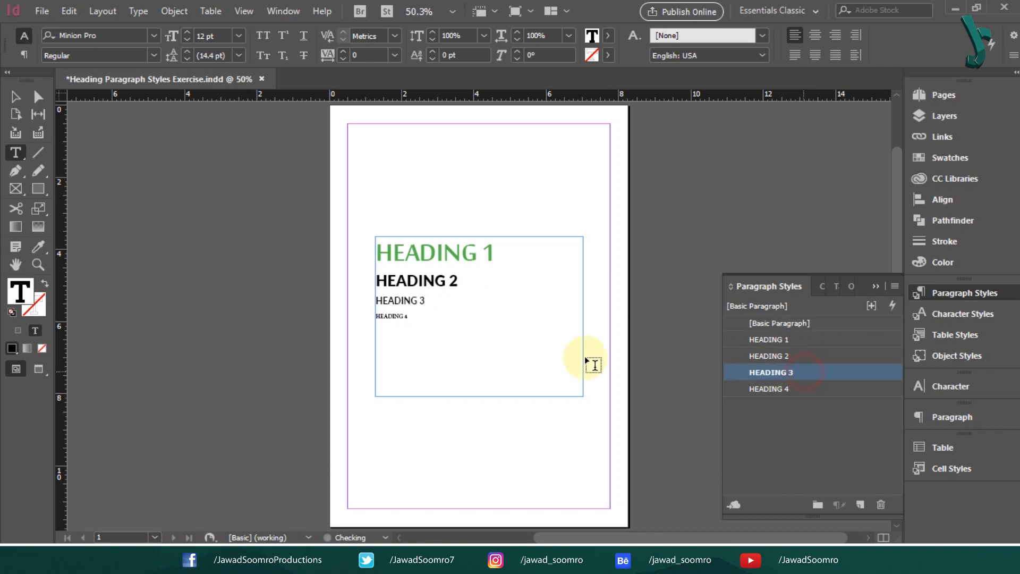
left_click(399, 314)
left_click(790, 387)
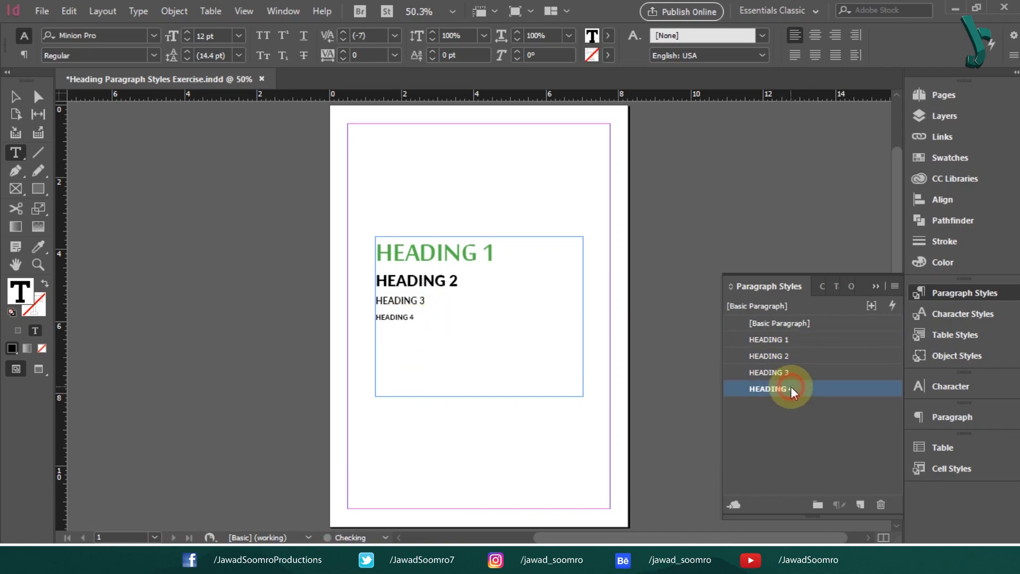
Step: Rename the HEADING 1 paragraph style to H1 and the HEADING 2 paragraph style to H2
left_click(15, 97)
left_click(765, 339)
left_click(768, 339)
left_click_drag(791, 340, 768, 365)
type("H")
key("Delete")
left_click(769, 359)
left_click(769, 359)
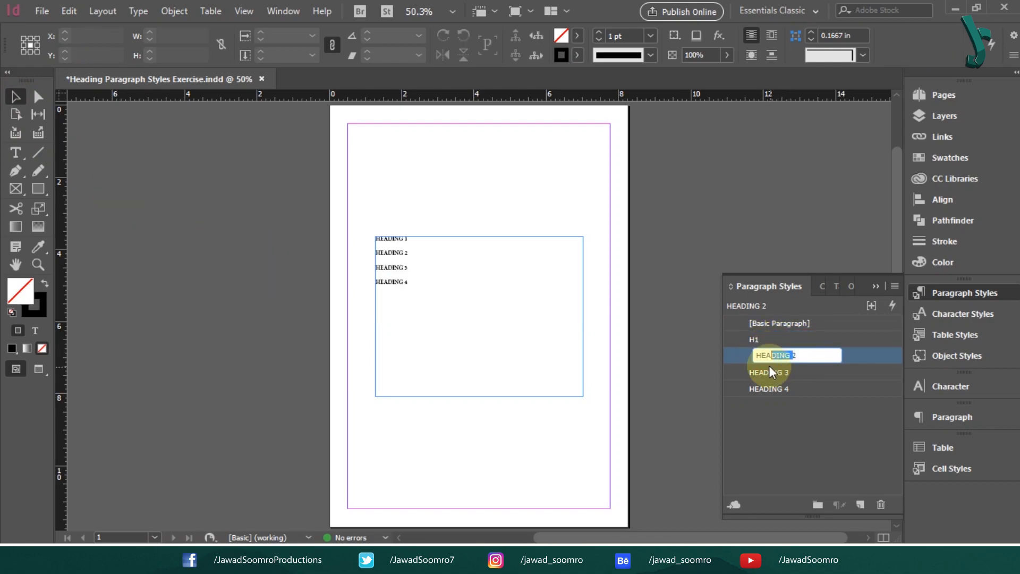
key("BackSpace")
key("BackSpace")
Step: Rename the HEADING 3 paragraph style to H3 and shorten the HEADING 4 style's name the same way
left_click(763, 372)
left_click(763, 371)
type("H3")
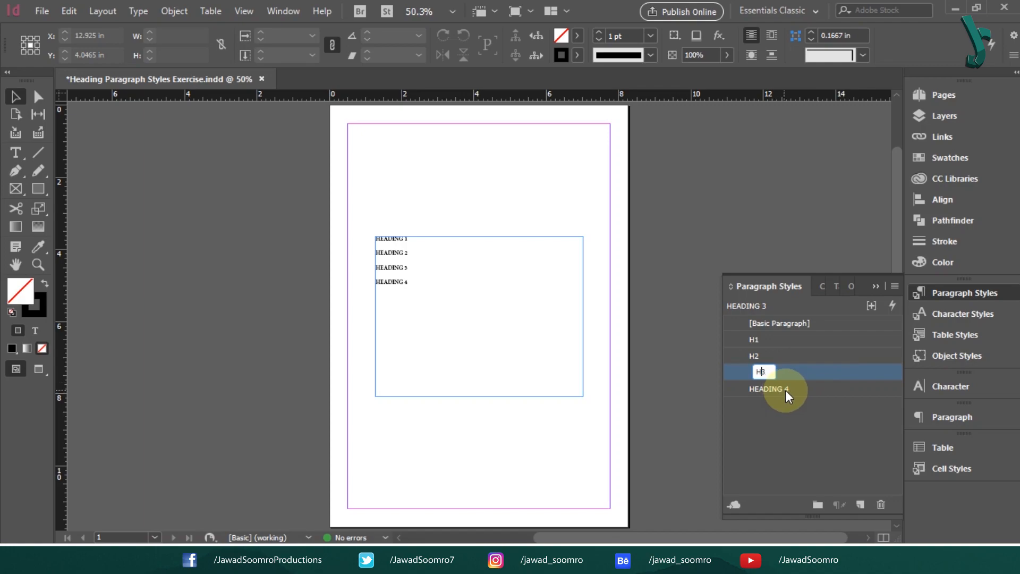
left_click(780, 390)
left_click(781, 390)
left_click_drag(791, 389, 759, 391)
key("BackSpace")
key("Return")
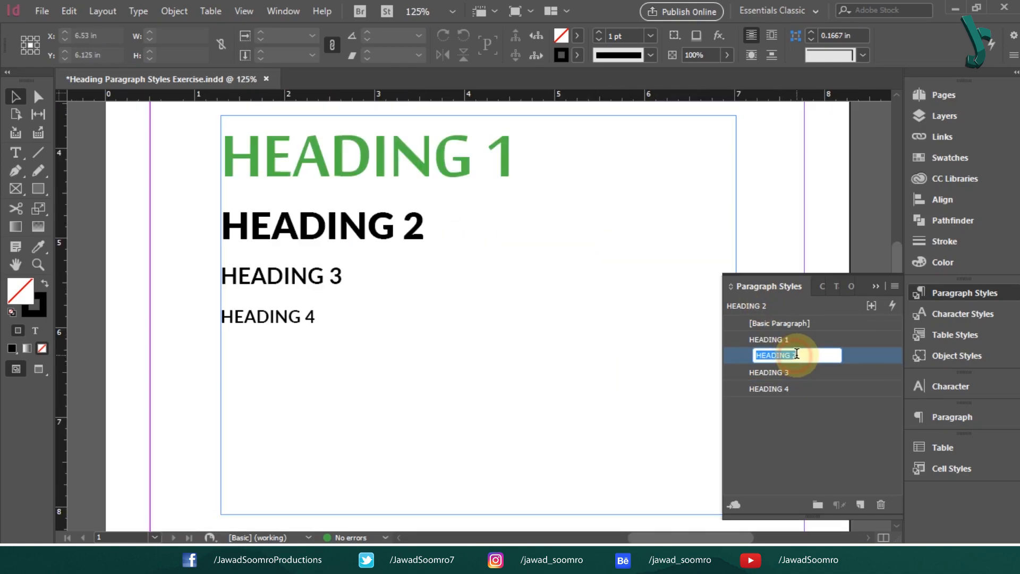
Step: Rename the HEADING 2 paragraph style to SUB-HEADING 1 and the HEADING 3 paragraph style to SUB-HEADING 2
type("SUB")
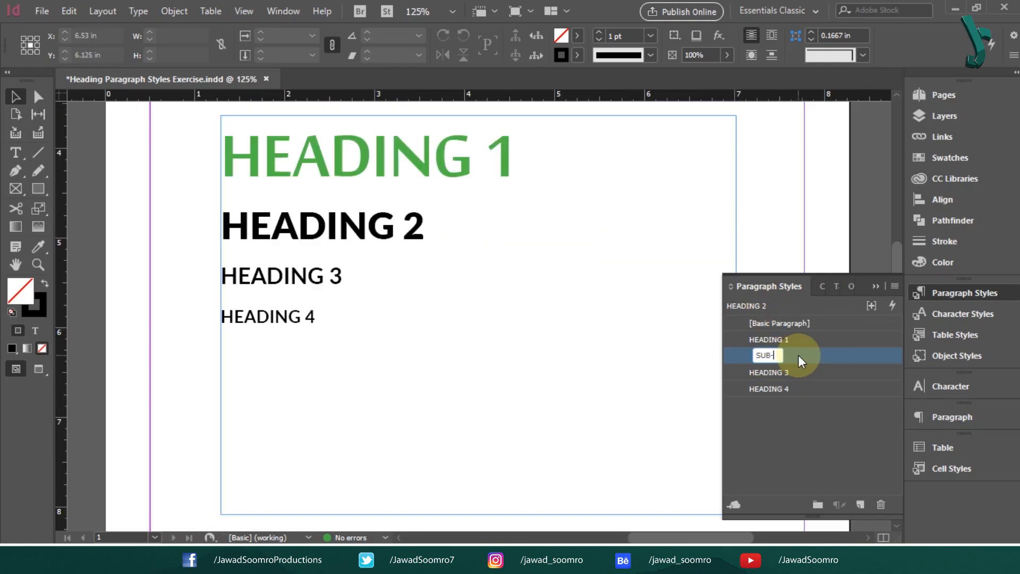
type("-HEADING 1")
key("Return")
left_click(796, 368)
left_click(799, 372)
type("SUB-HE")
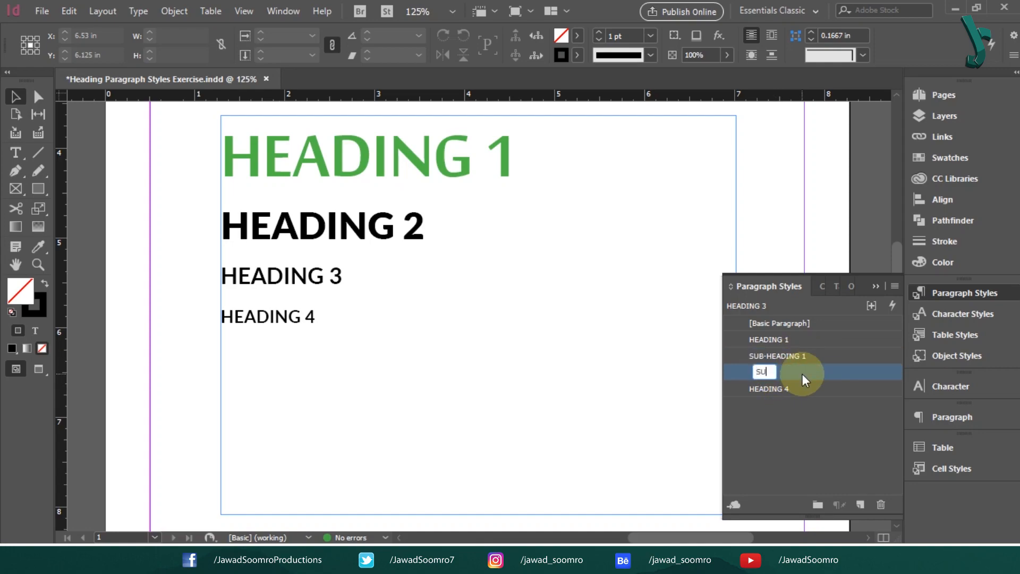
type("ADING 2")
key("Return")
Step: Start renaming the HEADING 4 paragraph style to a sub-heading name beginning with SUB-H
left_click(784, 389)
left_click(784, 389)
type("SUB-H")
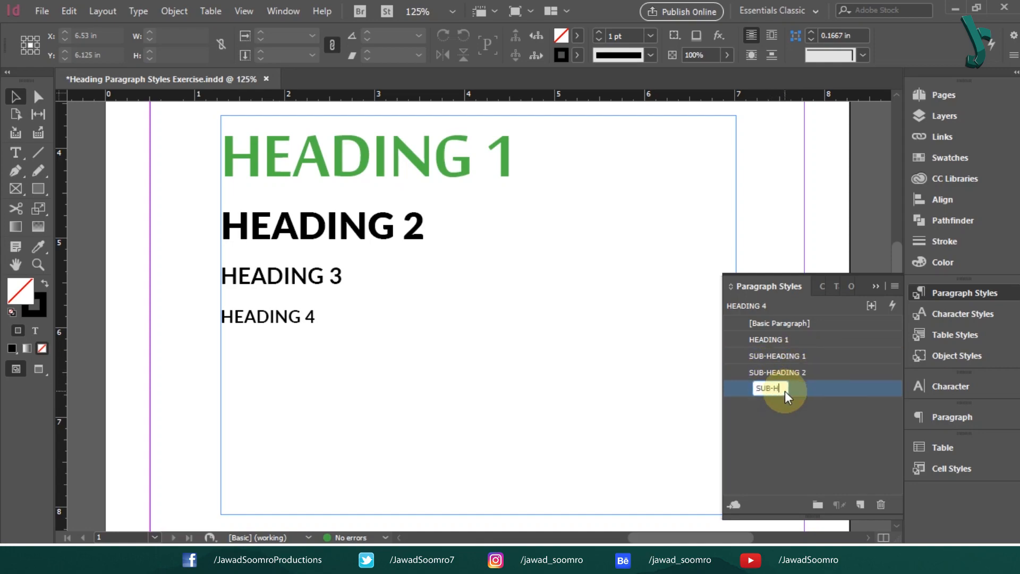
Step: Deselect everything in the article document and show the list of paragraph styles
key("ctrl+0")
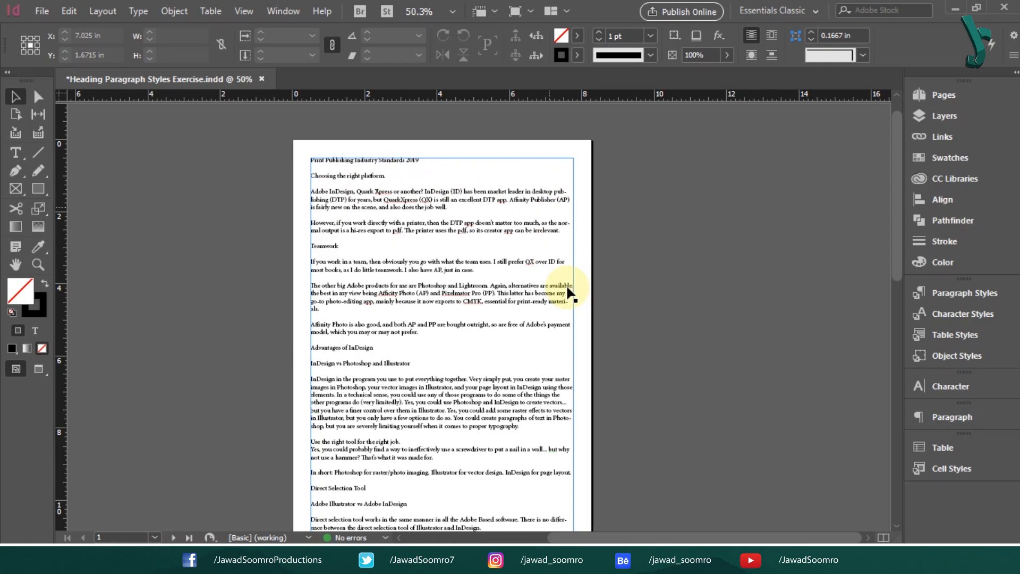
left_click(623, 268)
left_click(283, 11)
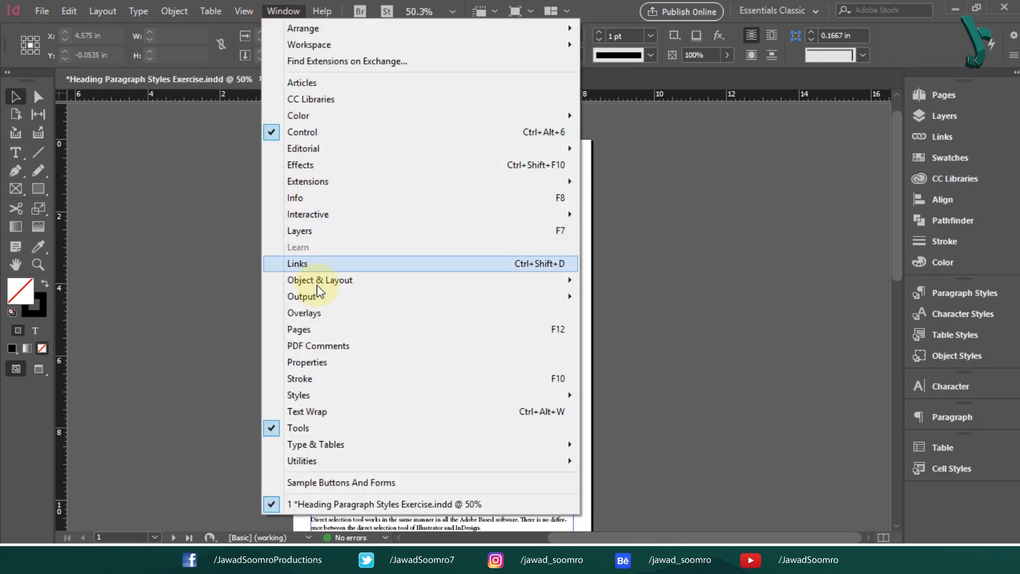
mouse_move(409, 395)
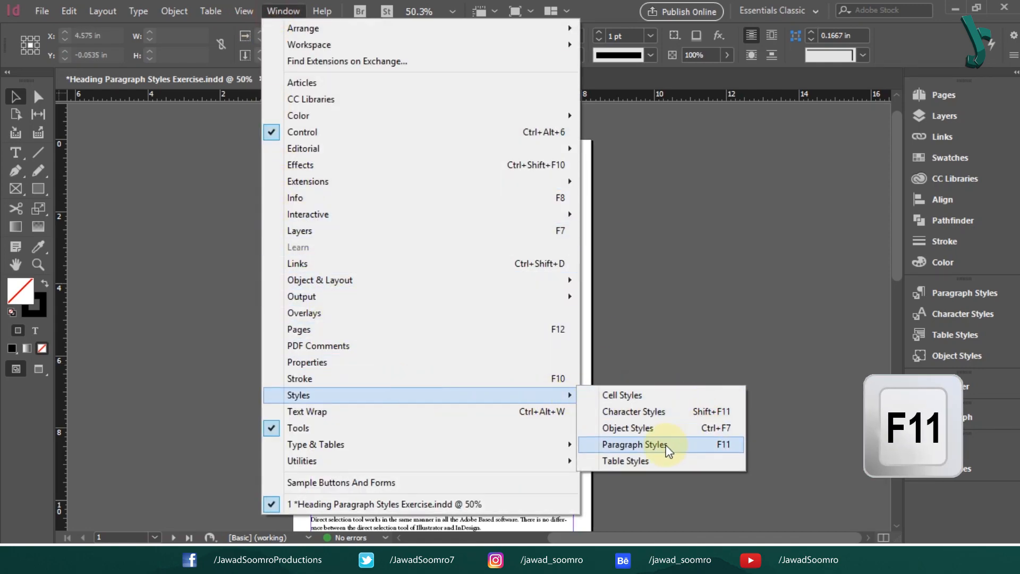
left_click(724, 447)
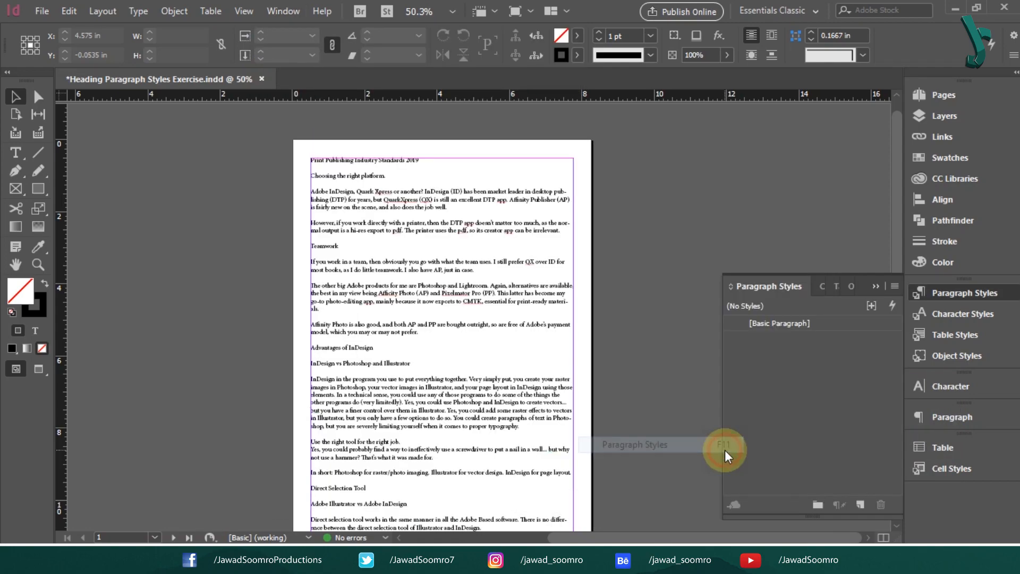
Step: Apply [Basic Paragraph] to all the article text, clearing its overrides, and deselect the text
left_click(793, 323)
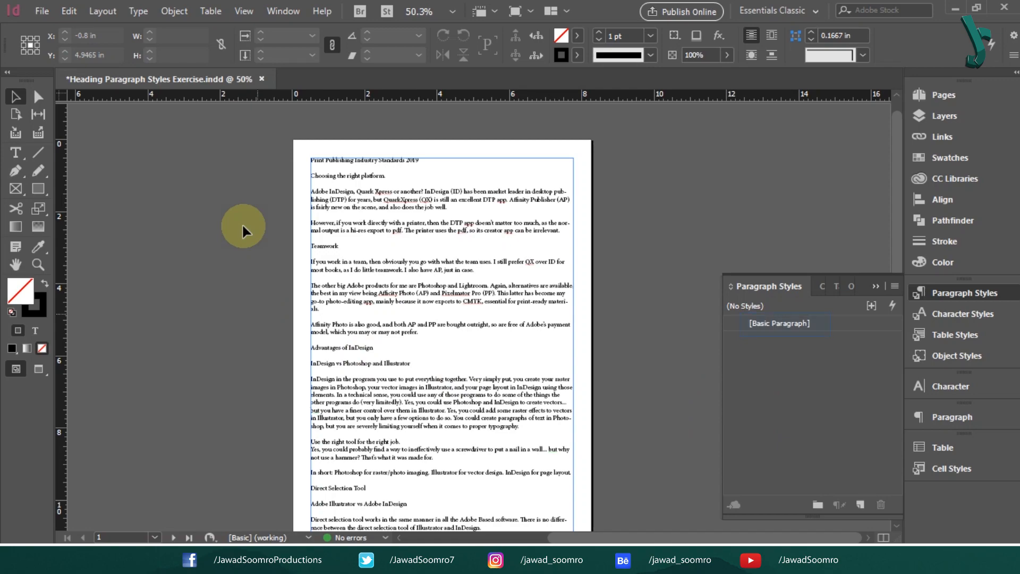
double_click(381, 200)
key("ctrl+a")
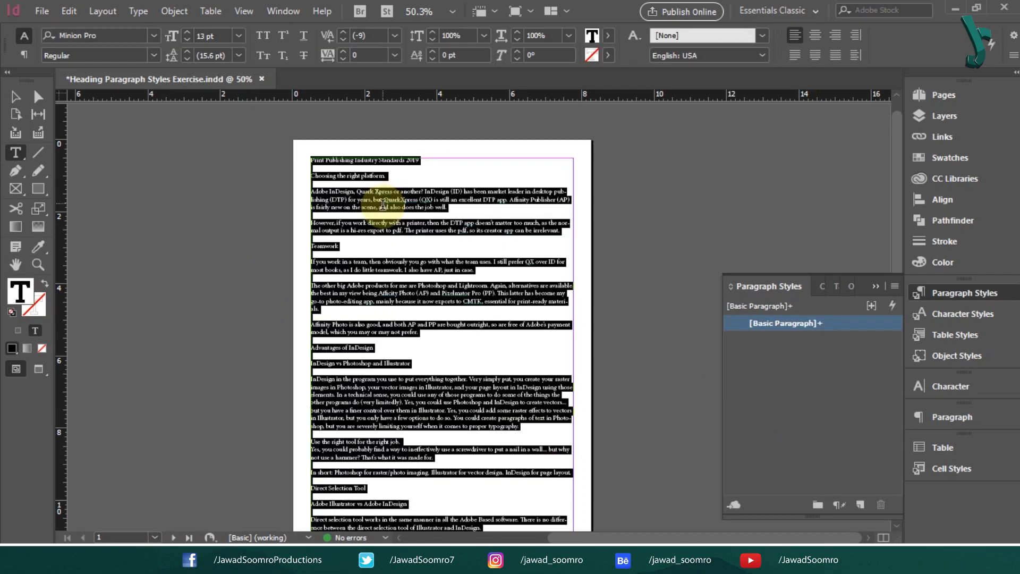
left_click(777, 323, "alt")
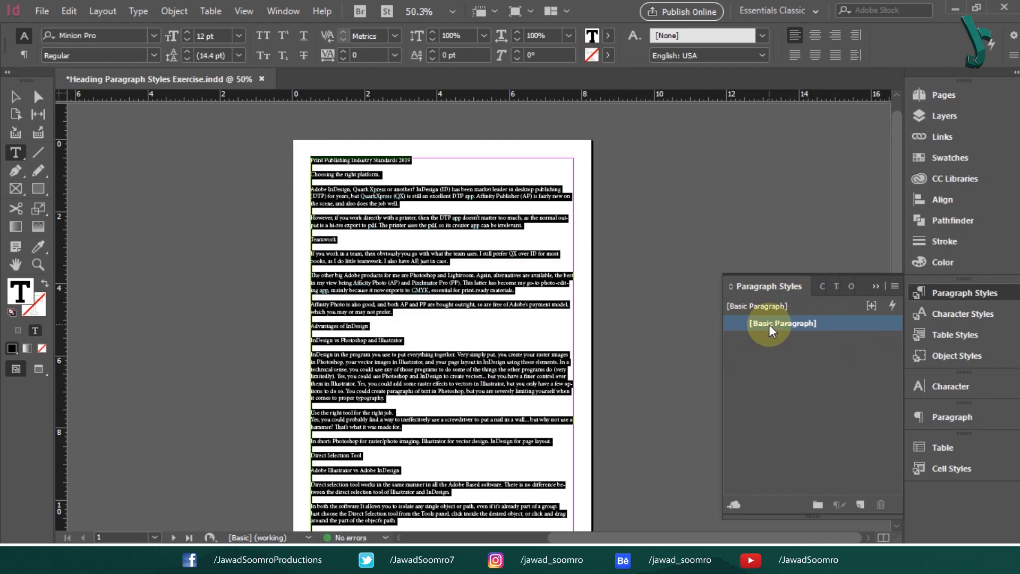
left_click(16, 97)
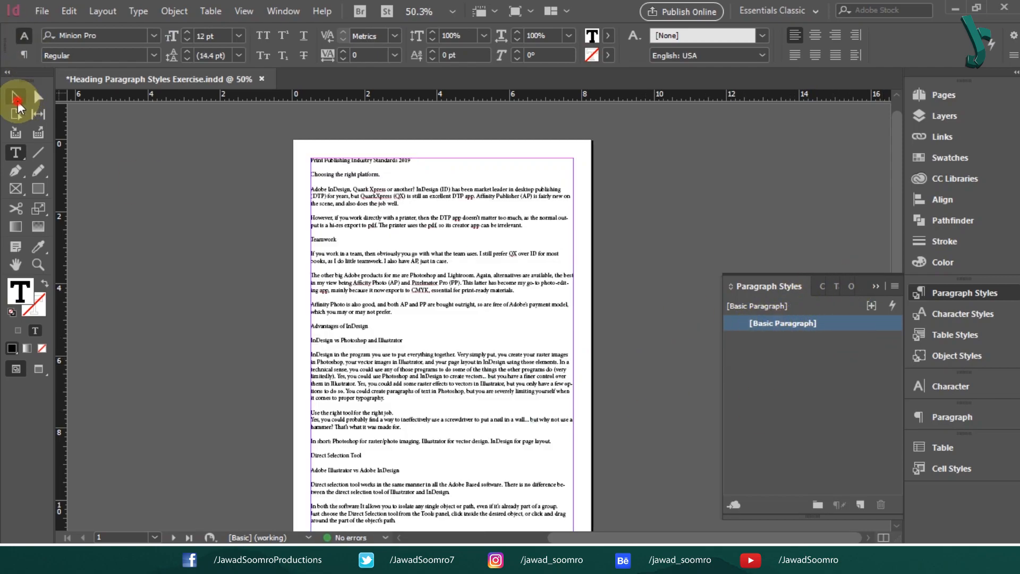
left_click(183, 188)
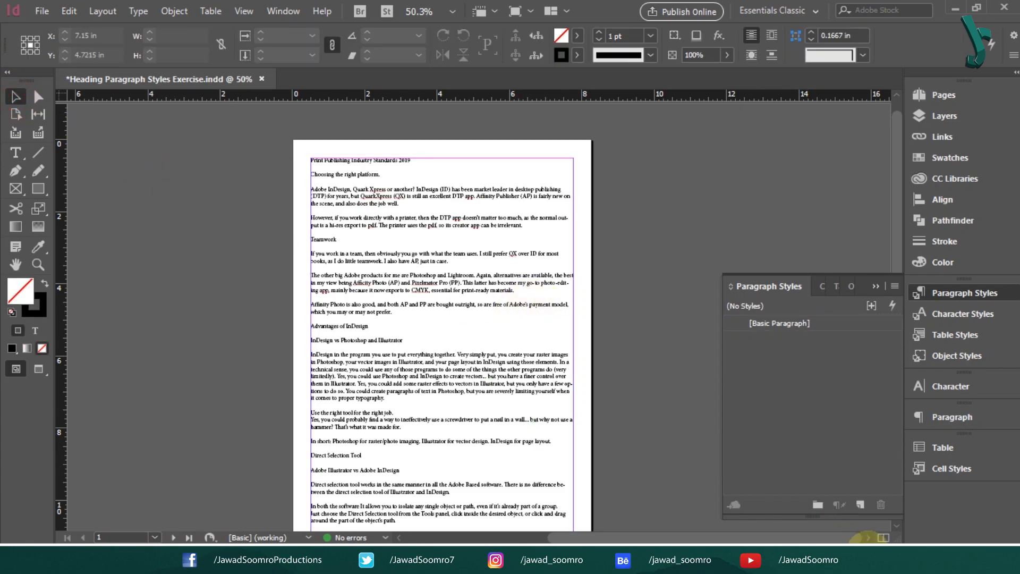
Step: Start a new paragraph style and name it Heading 1
left_click(895, 286)
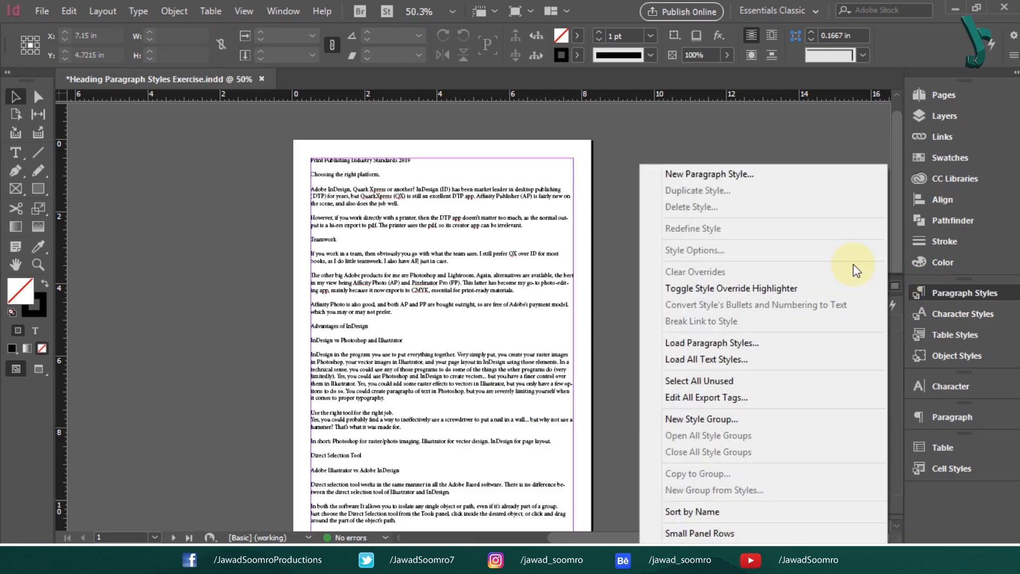
left_click(670, 174)
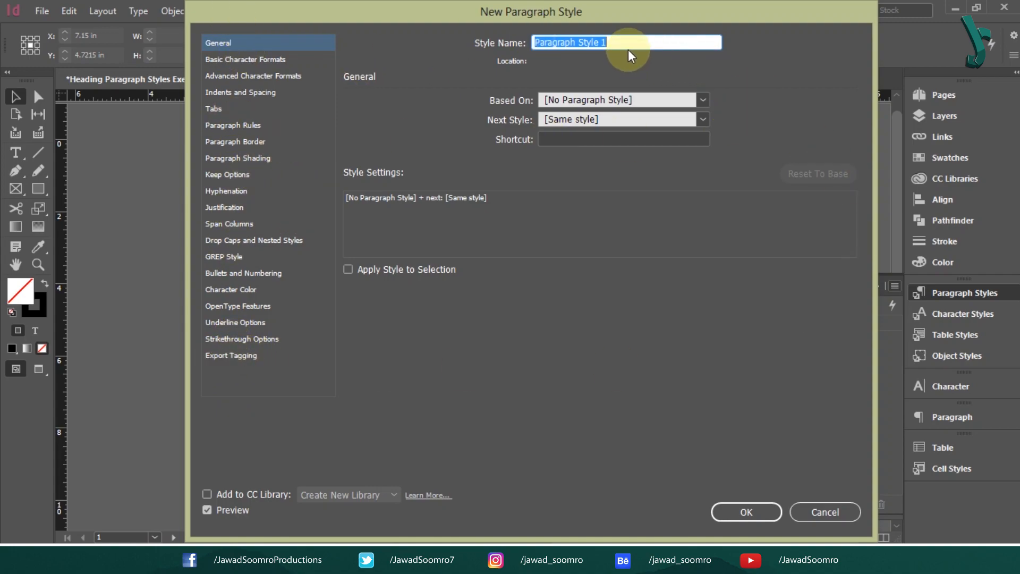
left_click_drag(629, 43, 326, 59)
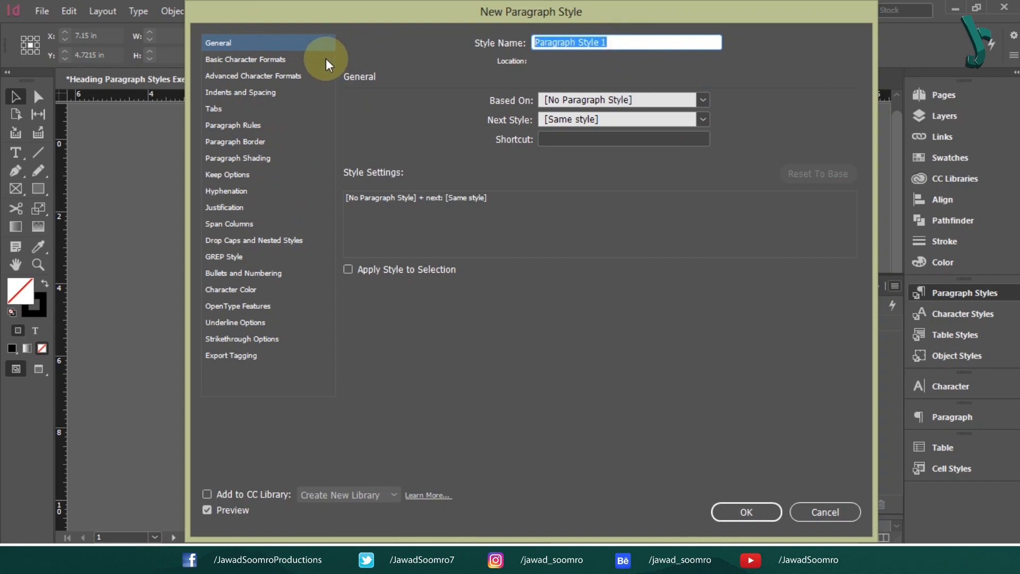
type("Heading")
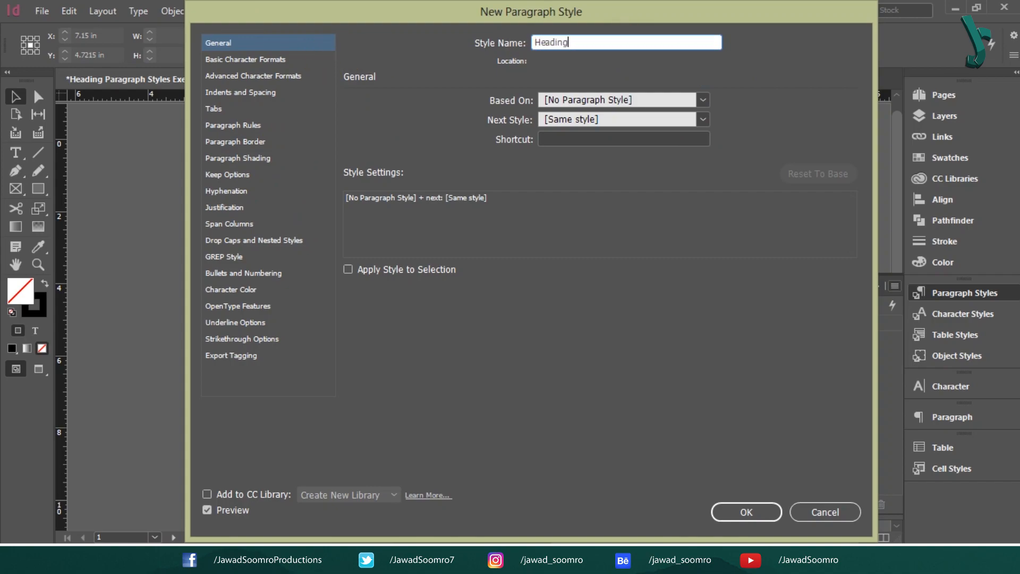
type(" 1")
key("Tab")
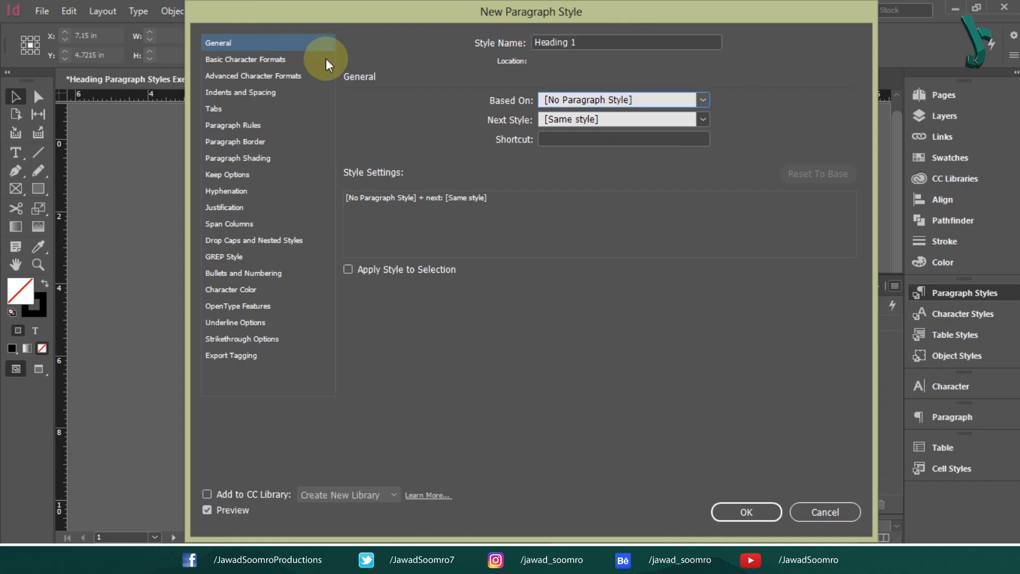
Step: Base the Heading 1 style on [No Paragraph Style] and set its next style to [No Paragraph Style]
left_click(628, 100)
left_click(586, 110)
left_click(587, 118)
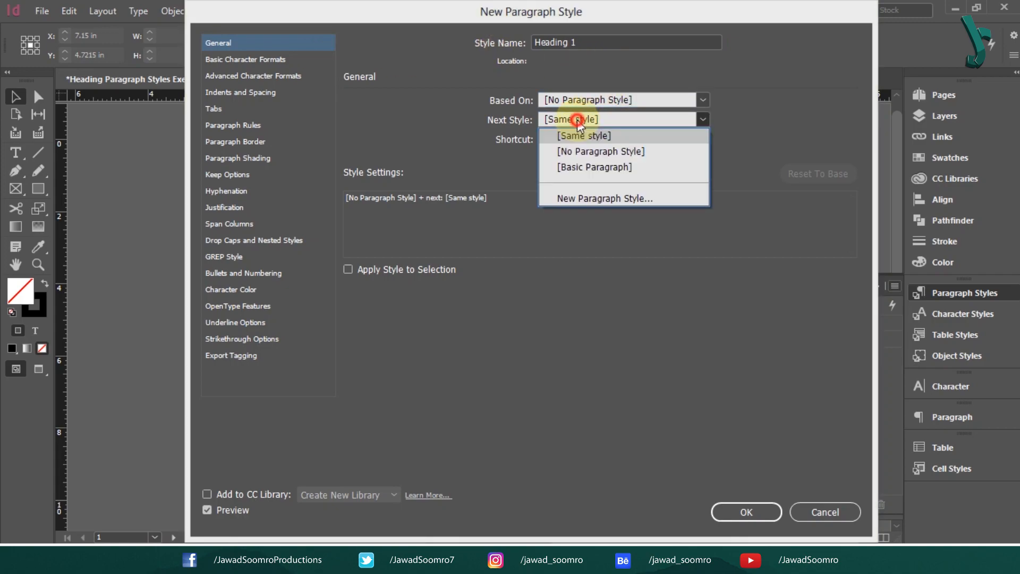
left_click(566, 151)
Step: Set the Heading 1 style's font family to Cardo and its font style to Bold
left_click(232, 60)
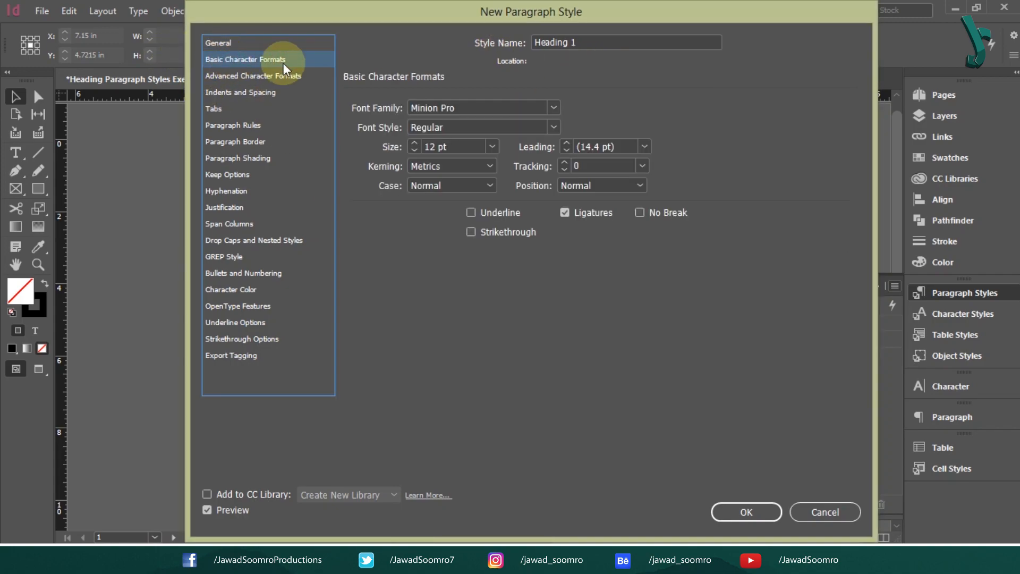
left_click(480, 107)
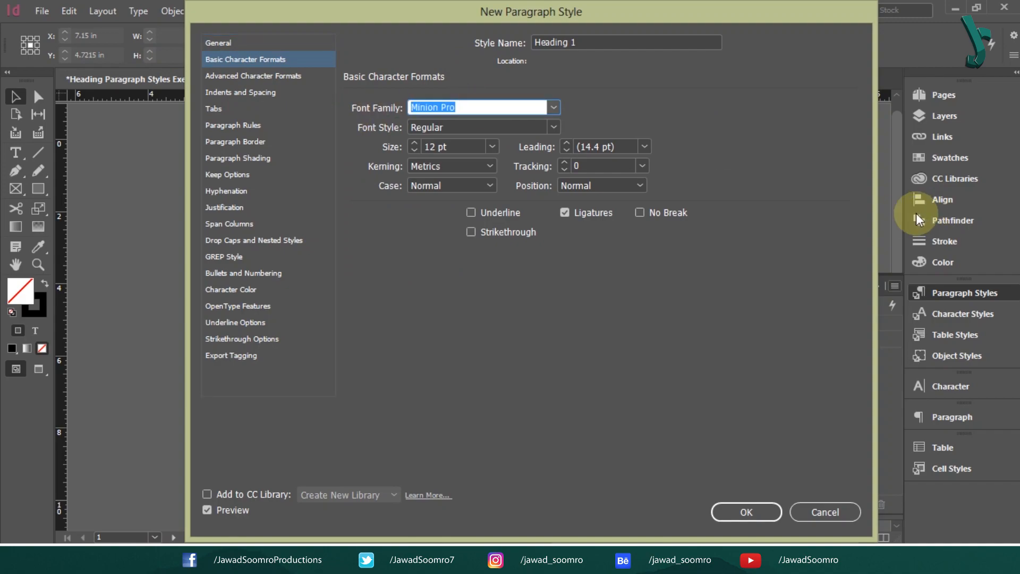
type("Cardo")
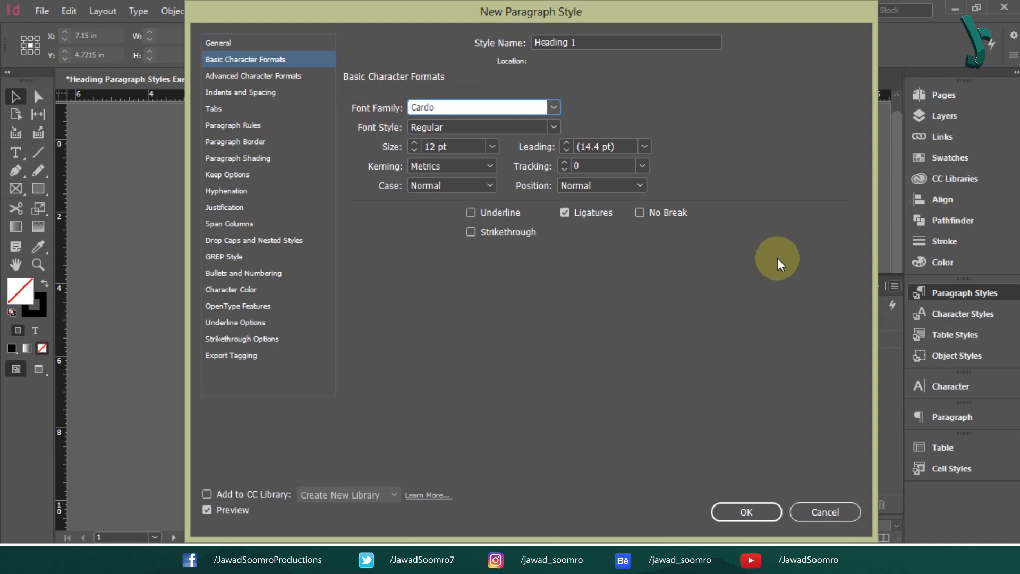
left_click(552, 127)
left_click(555, 128)
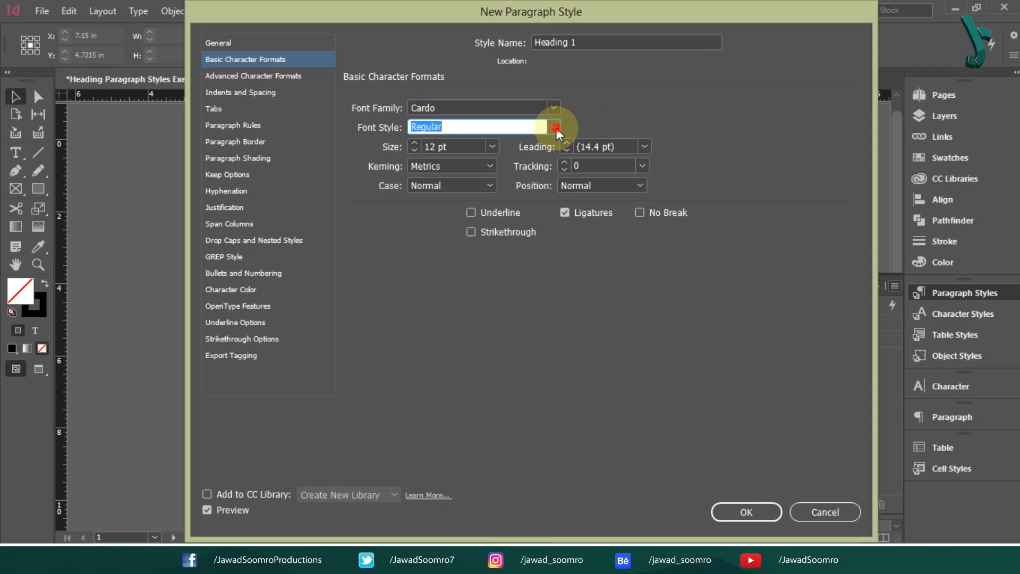
left_click(556, 128)
left_click(464, 155)
Step: Set the Heading 1 style's font size to 72 pt and its leading to 86 pt
left_click(490, 145)
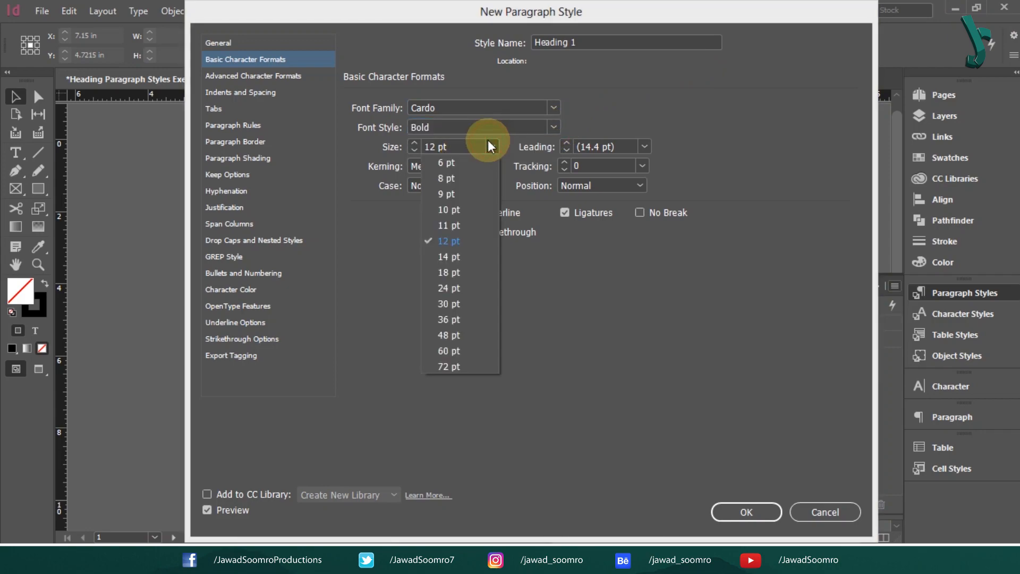
left_click(452, 368)
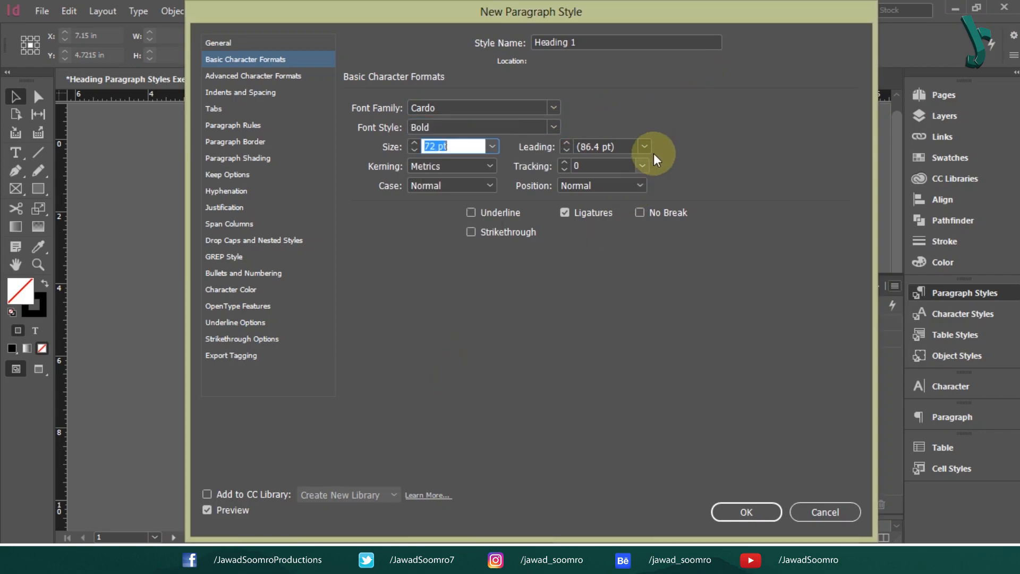
left_click(564, 151)
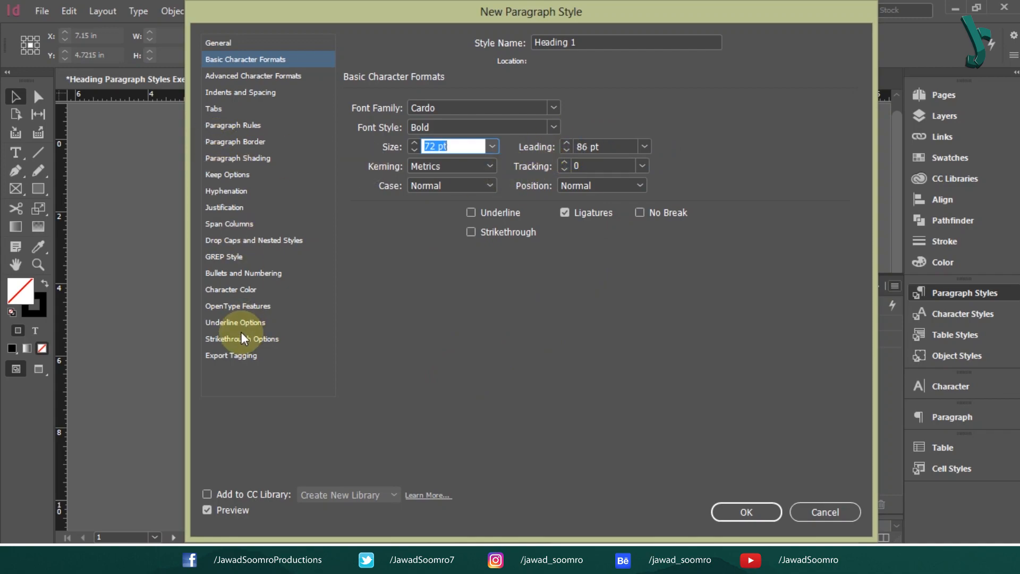
Step: Set the Heading 1 style's character color to Parrot Green and create the style
left_click(244, 291)
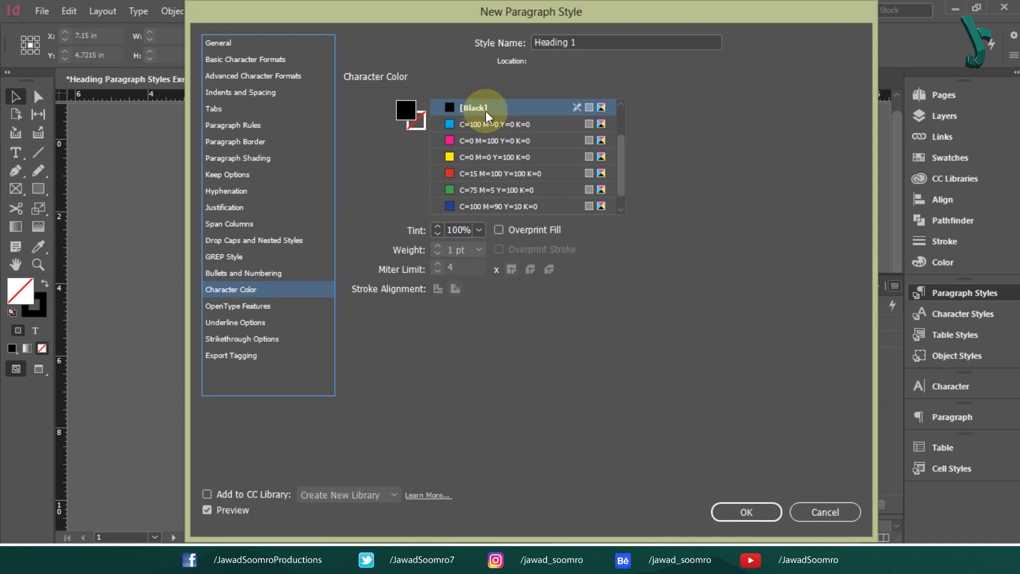
left_click_drag(618, 149, 619, 168)
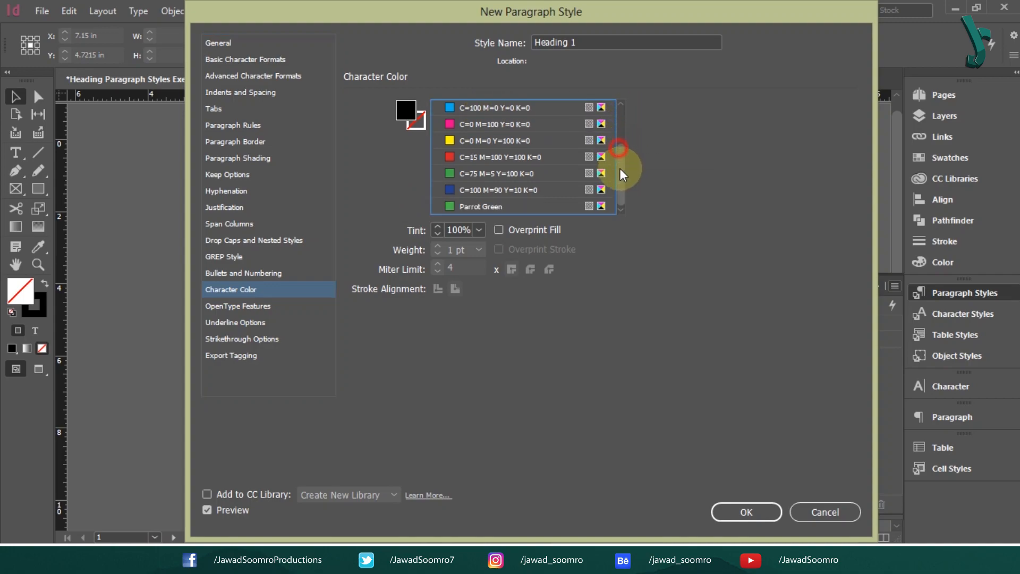
left_click(480, 208)
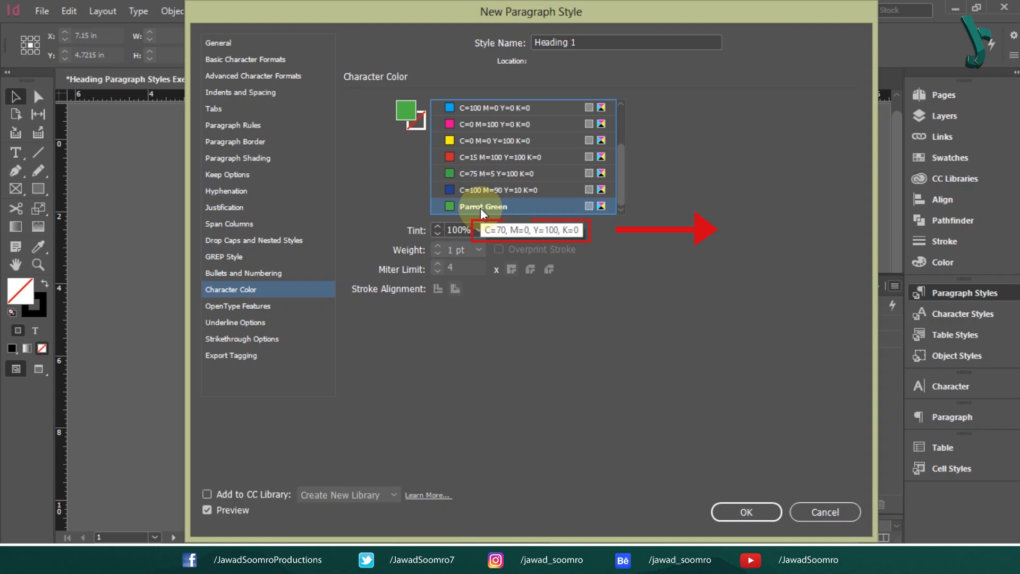
left_click(740, 512)
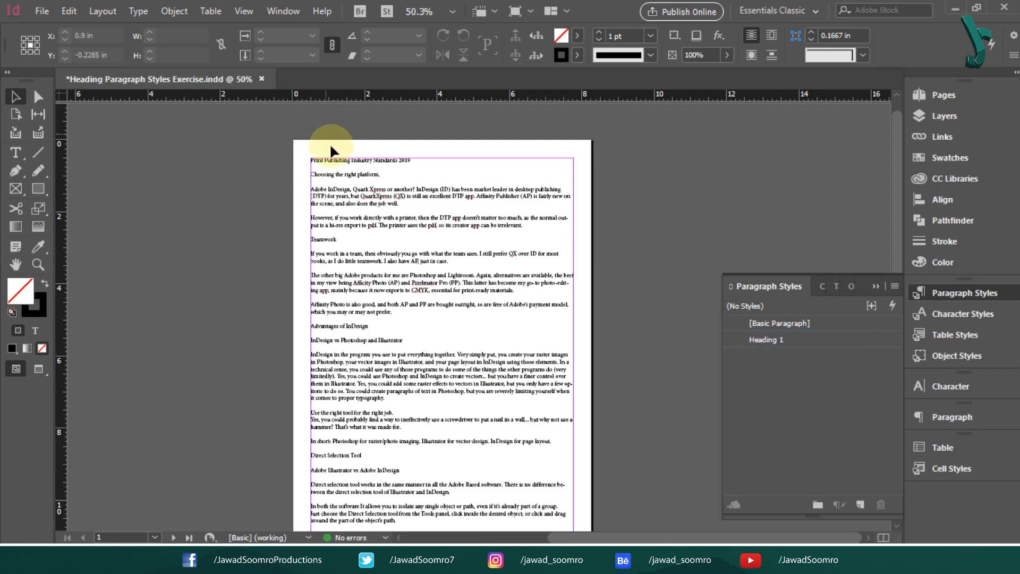
Step: Apply the Heading 1 style to the "Print Publishing Industry Standards 2019", "Teamwork" and "Advantages of InDesign" lines, and deselect the text
left_click(335, 180)
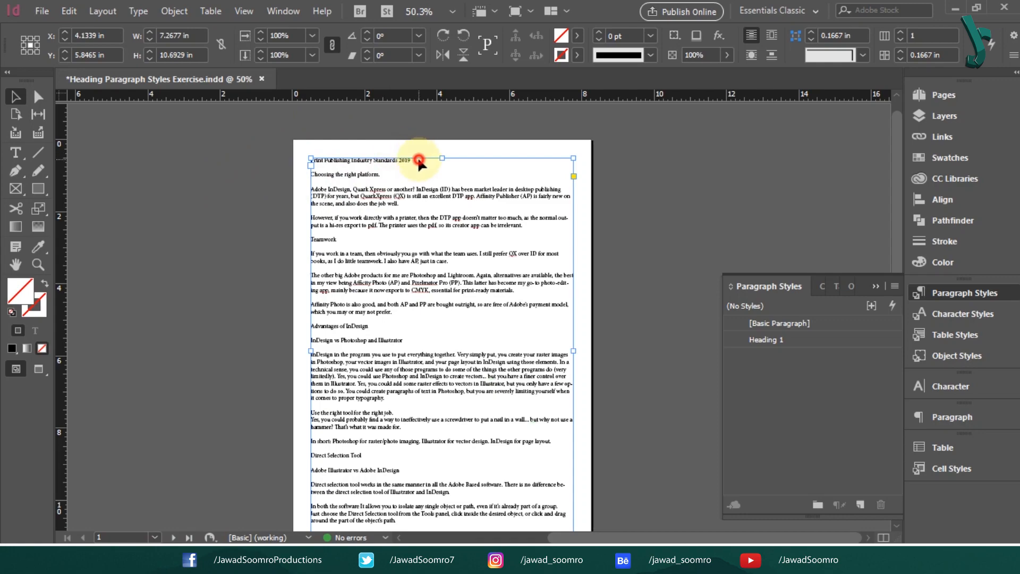
double_click(416, 159)
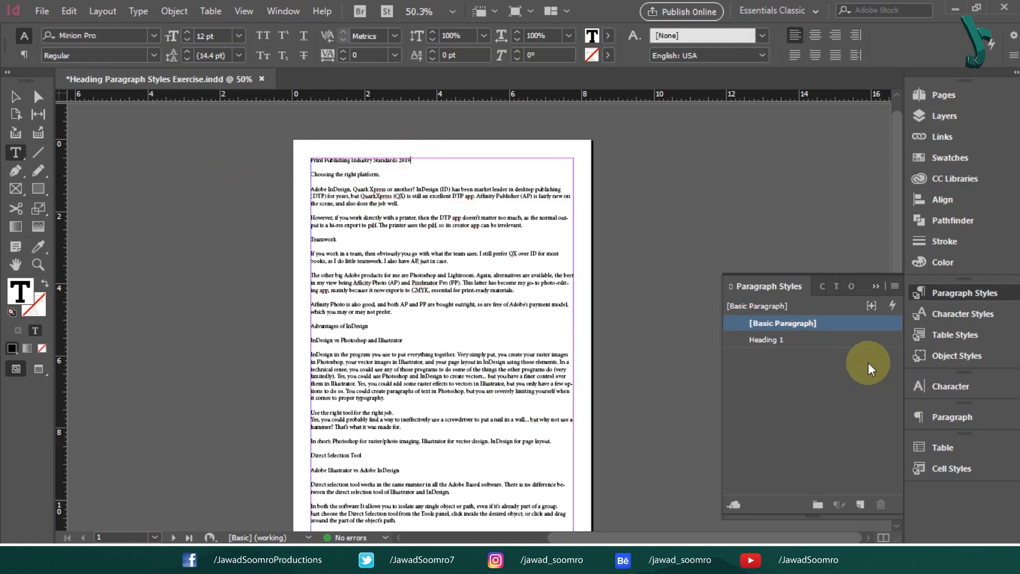
left_click(809, 338)
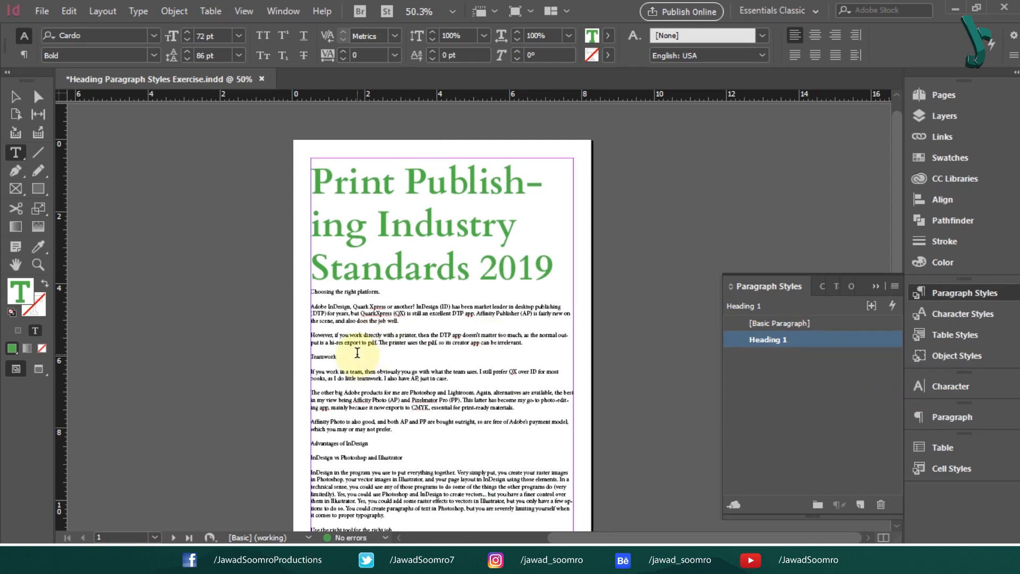
left_click(353, 355)
left_click(807, 341)
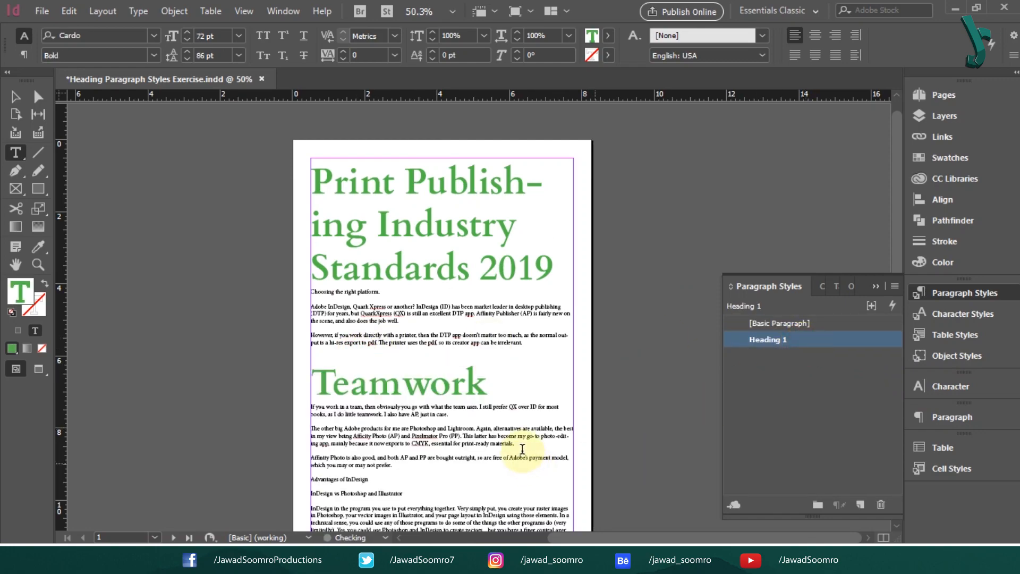
left_click(386, 483)
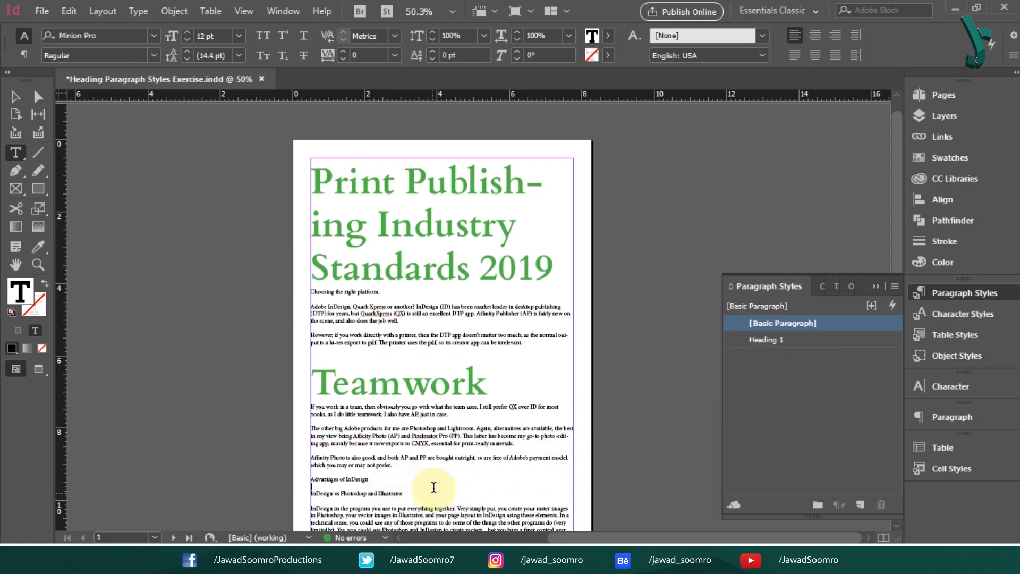
left_click(793, 339)
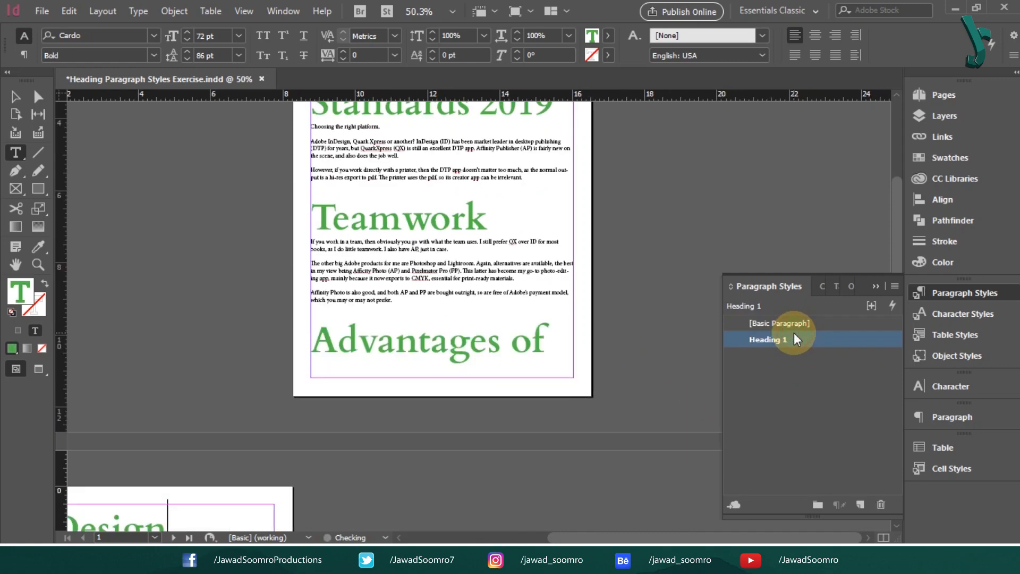
left_click(14, 100)
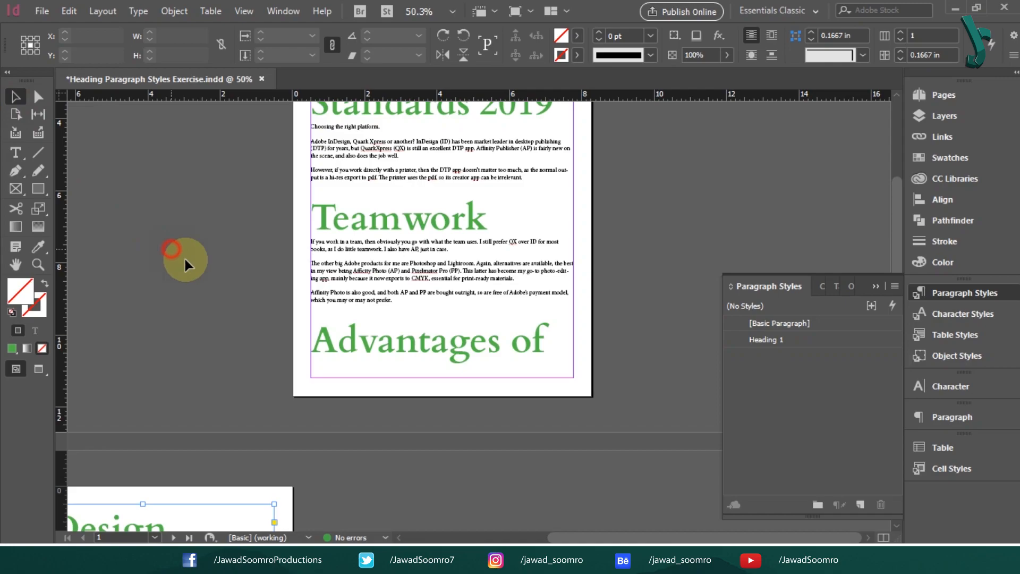
left_click(180, 256)
Step: Edit the Heading 1 style from the first page and set its font size to 48 pt
left_click_drag(217, 346, 564, 269)
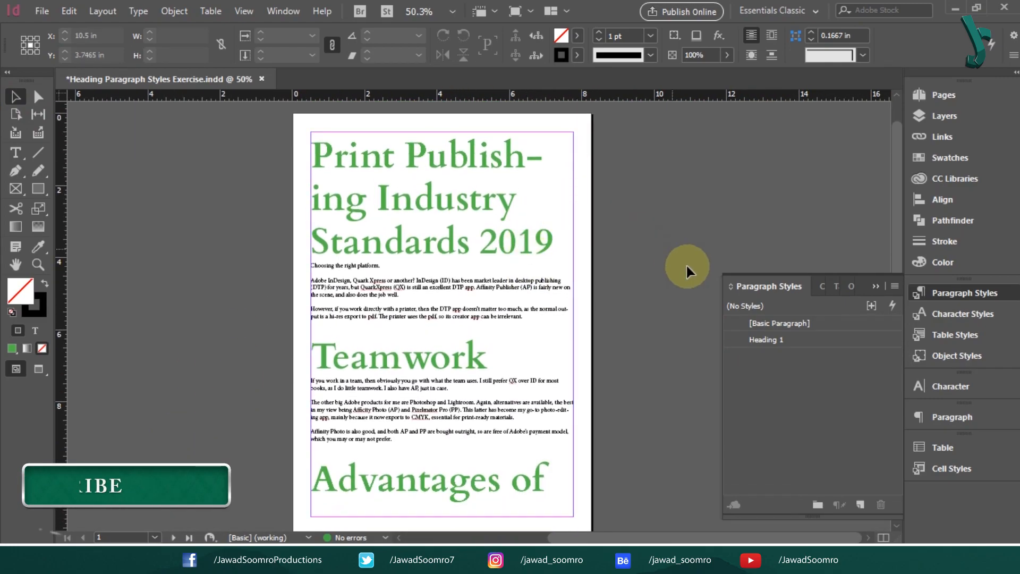
left_click(825, 337)
double_click(824, 336)
left_click_drag(357, 18, 704, 53)
left_click(625, 106)
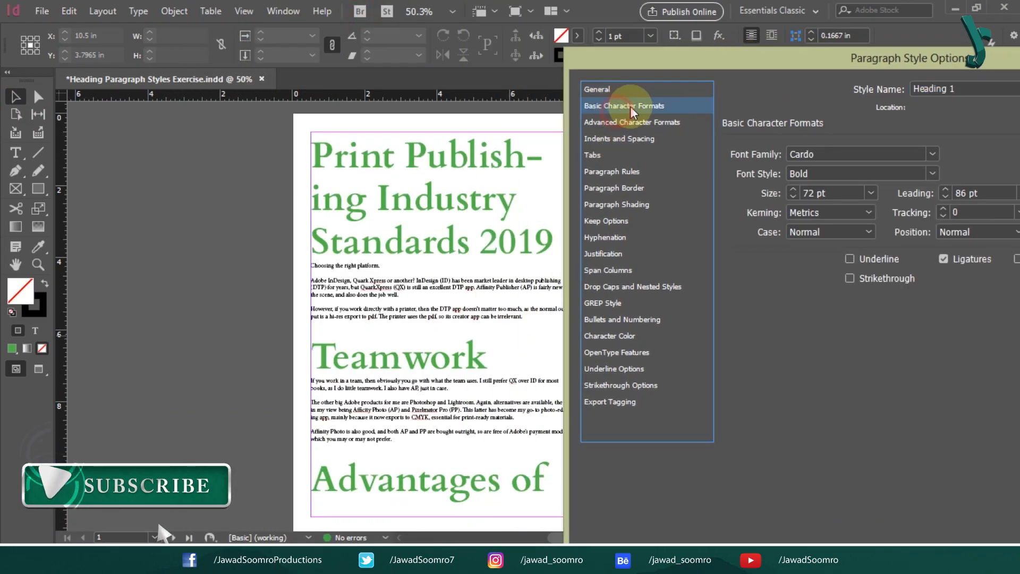
left_click(792, 196)
left_click(792, 197)
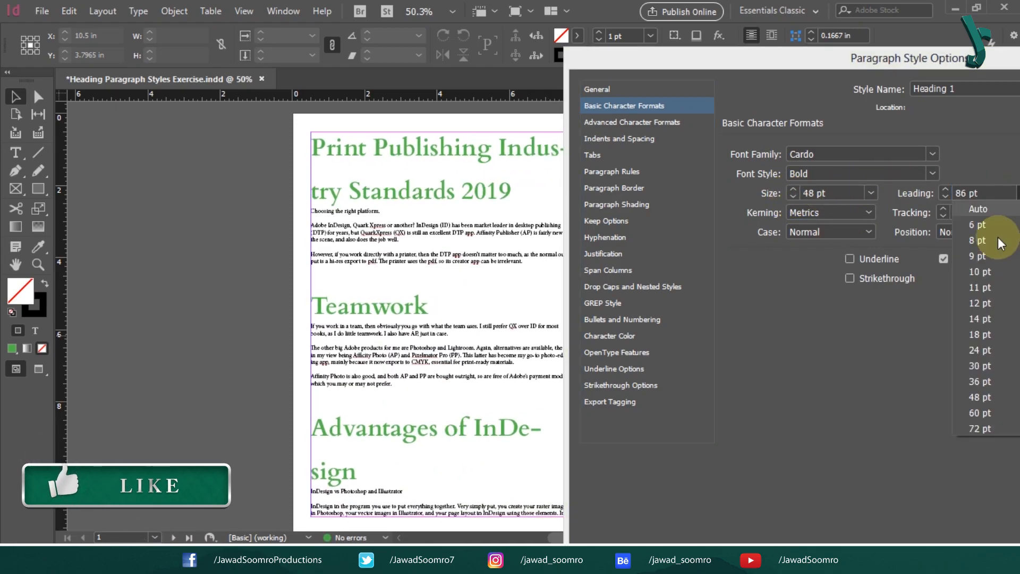
Step: Set the Heading 1 style's leading to 48 pt and save the style options
left_click(1016, 193)
left_click(987, 399)
left_click_drag(818, 63, 308, 31)
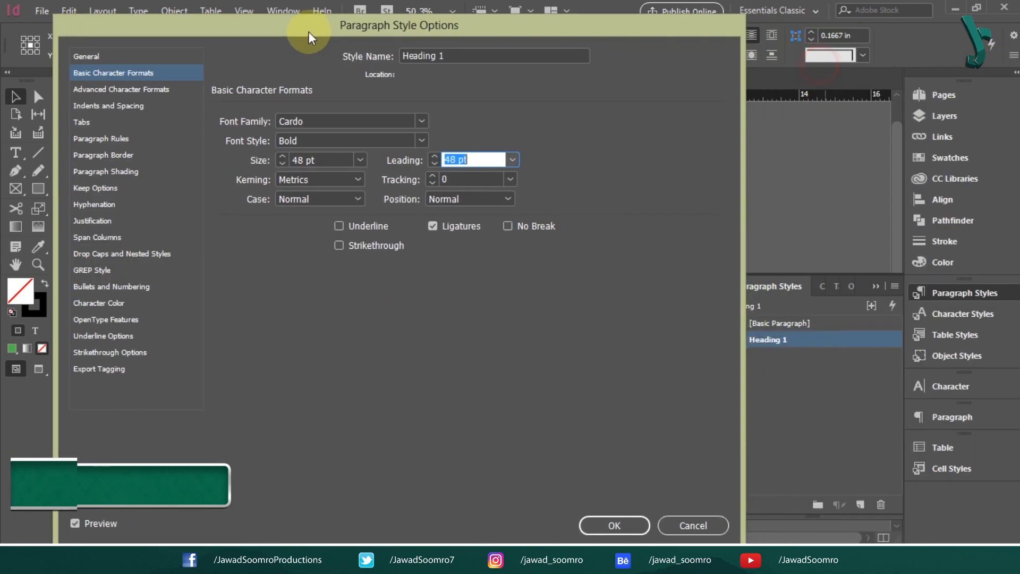
left_click(618, 523)
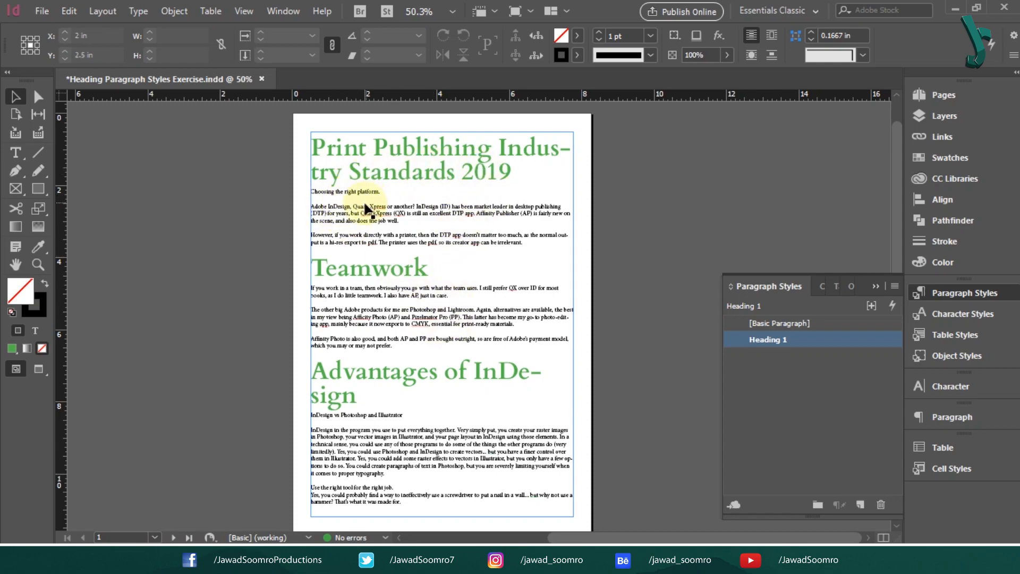
Step: Try applying the Heading 1 style with the words "job well." selected in the first body paragraph, and undo it
double_click(349, 204)
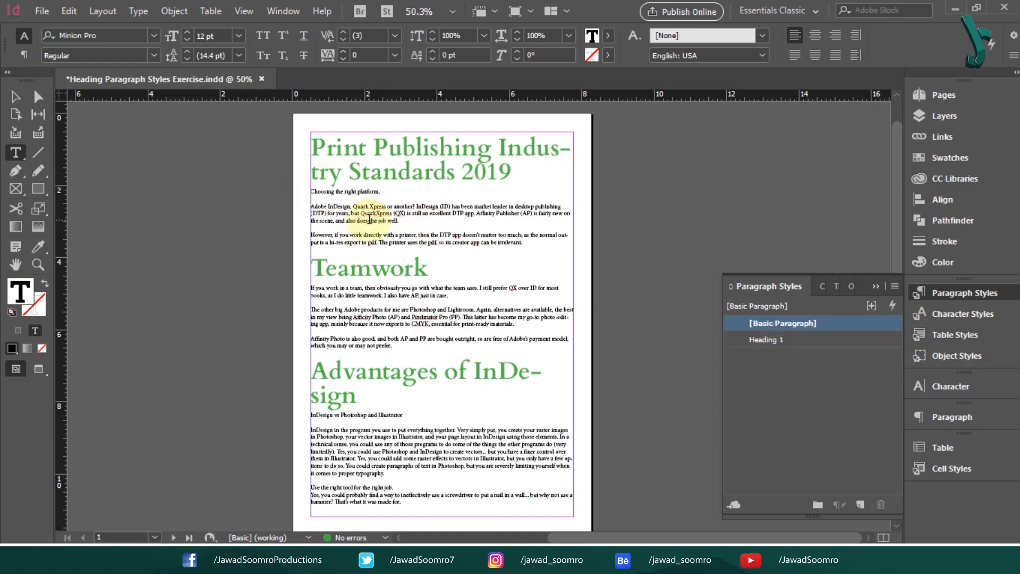
left_click(328, 208)
left_click(413, 228)
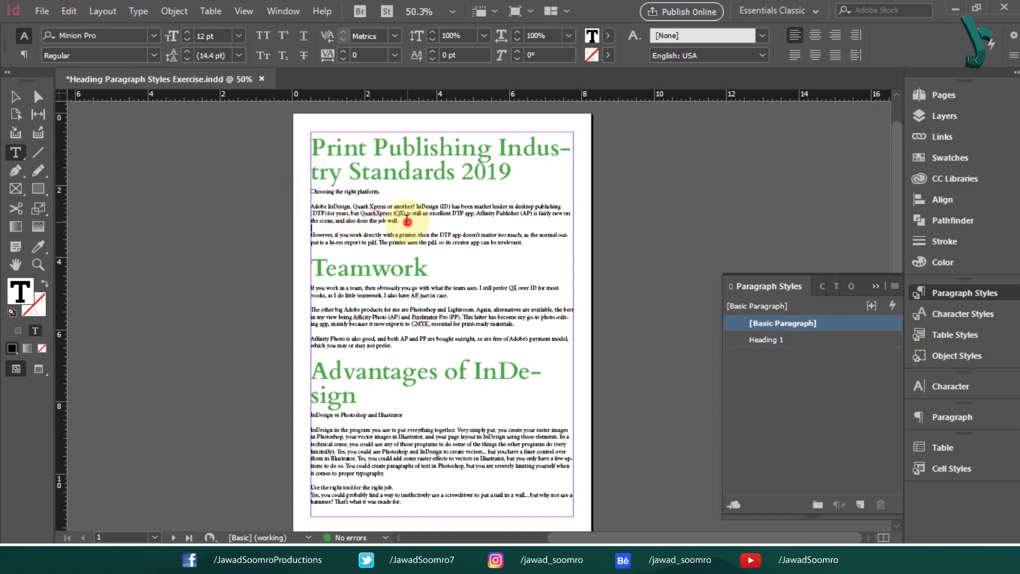
left_click_drag(400, 221, 379, 221)
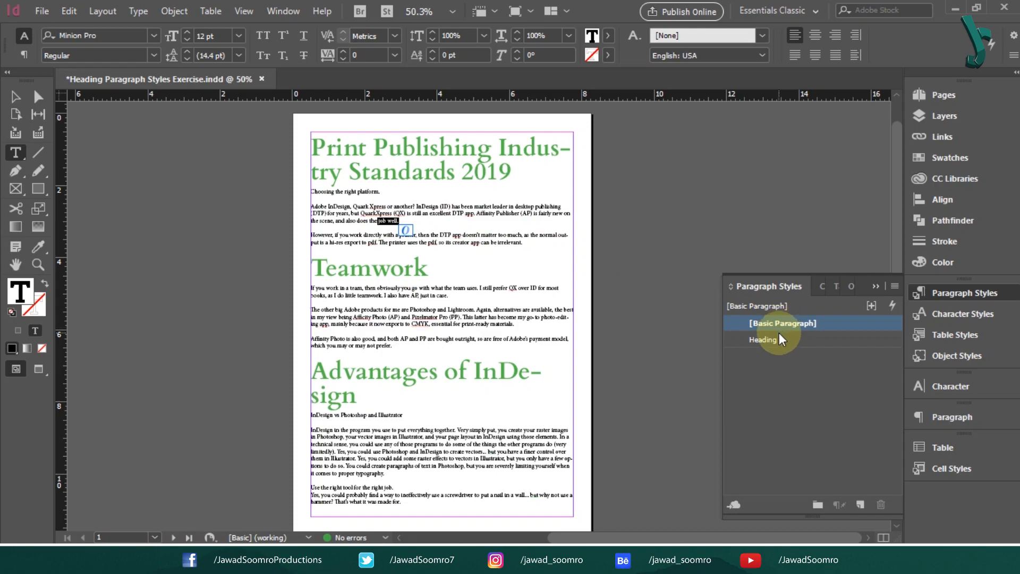
left_click(780, 339)
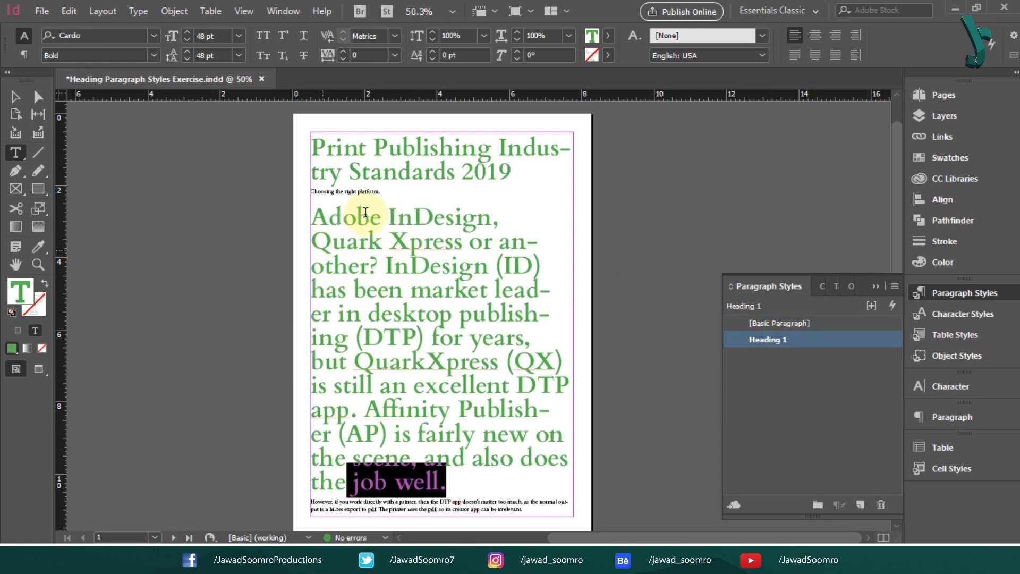
key("ctrl")
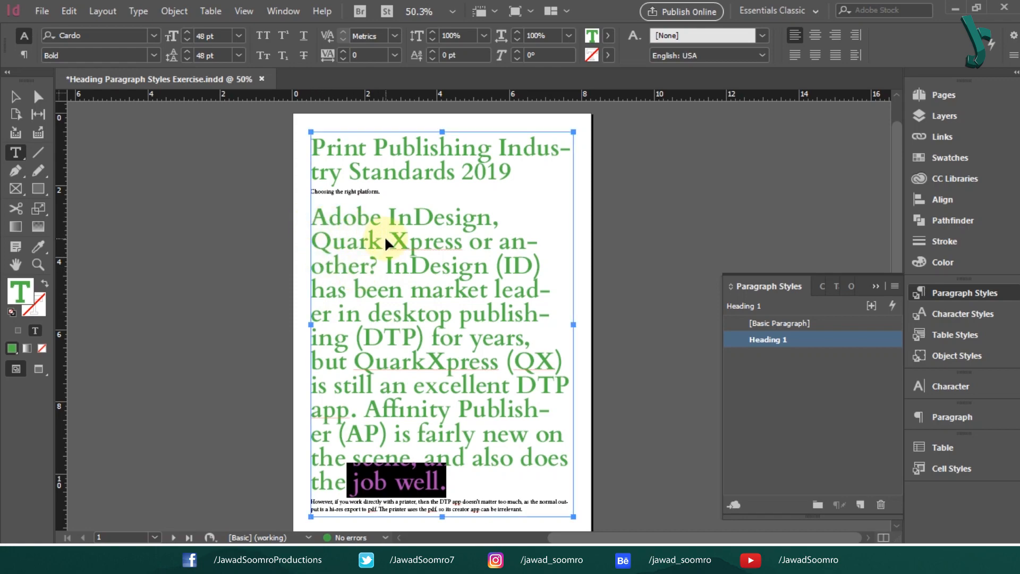
key("ctrl+z")
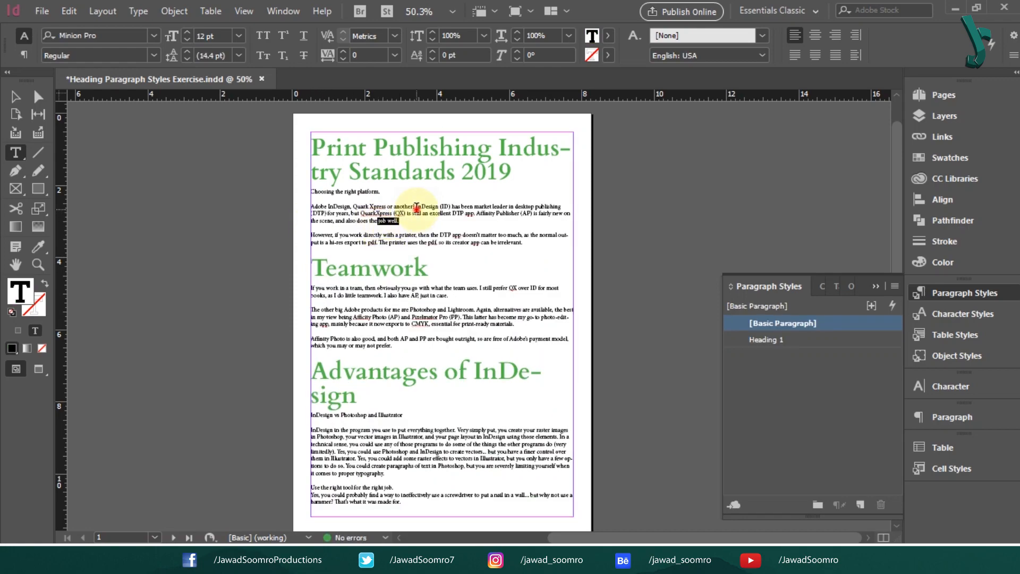
Step: Split the first body paragraph before "InDesign (ID)" and apply the Heading 1 style to the part before the break
left_click(416, 207)
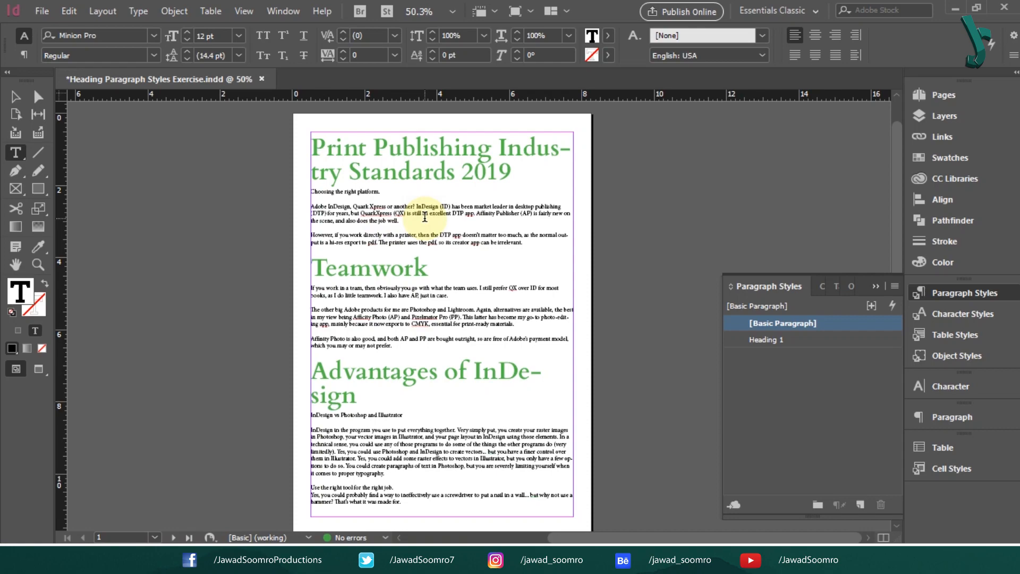
key("Return")
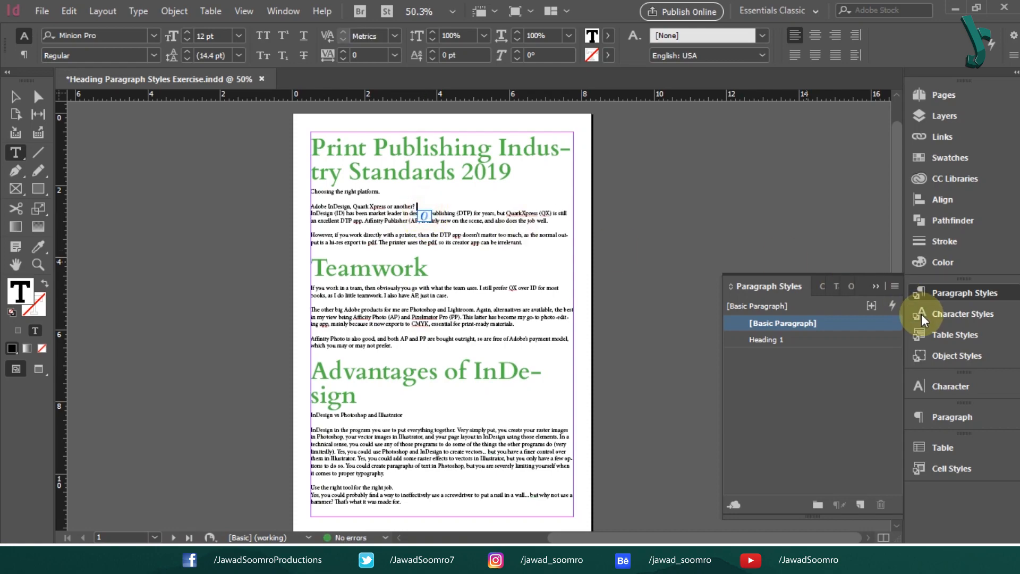
left_click(828, 337)
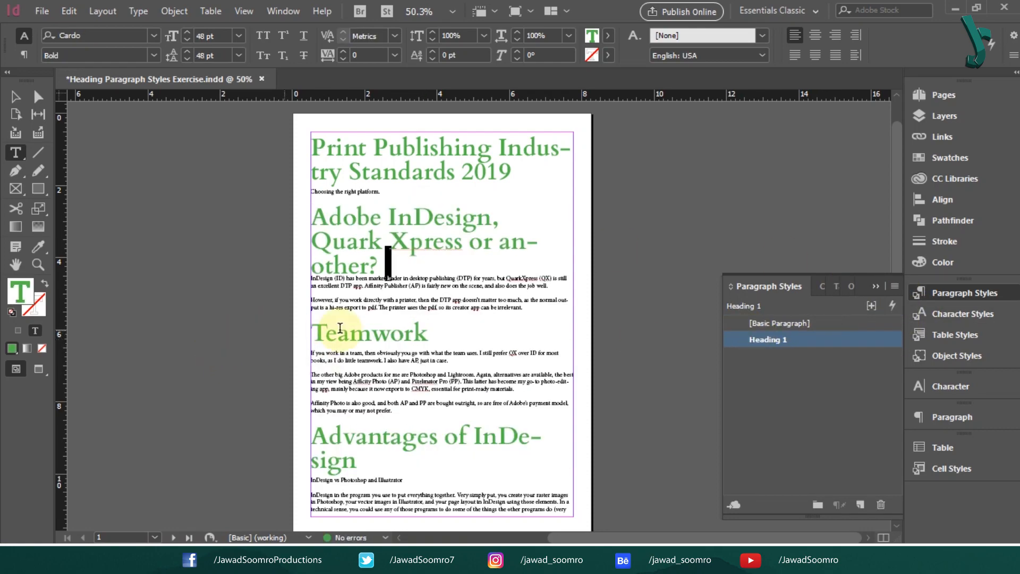
Step: Add another paragraph break at the end of the heading that finishes with "another?"
left_click(342, 297)
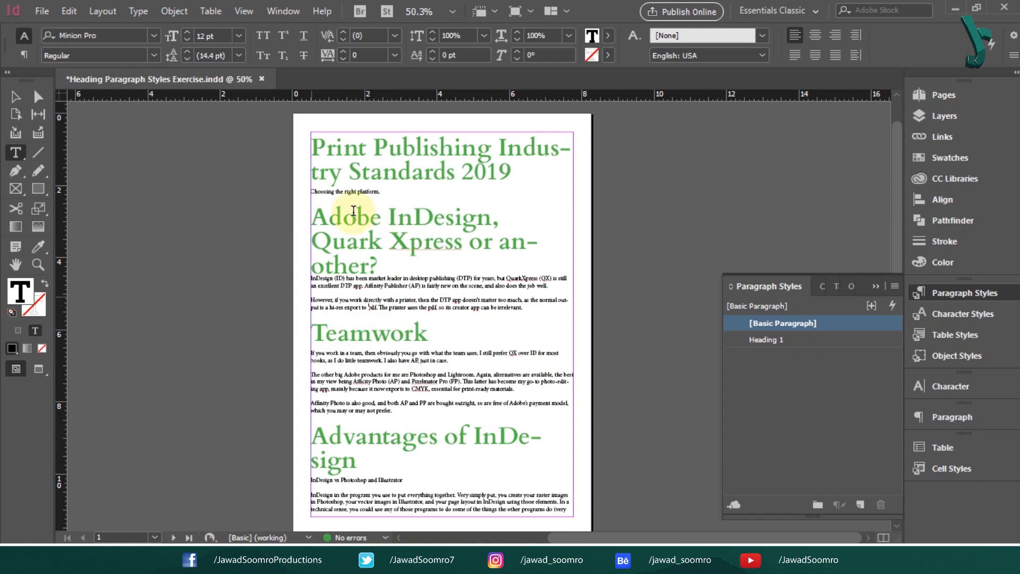
left_click(461, 265)
key("Return")
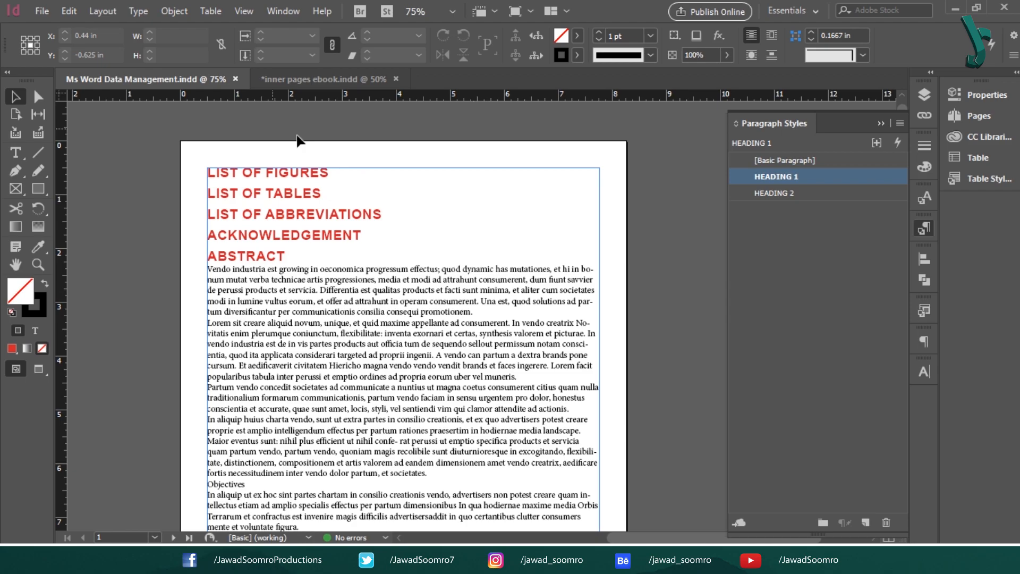
Step: In the Ms Word Data Management document, set the HEADING 1 style's font family to Veneer Clean and its font style to Reg
left_click(673, 237)
double_click(844, 177)
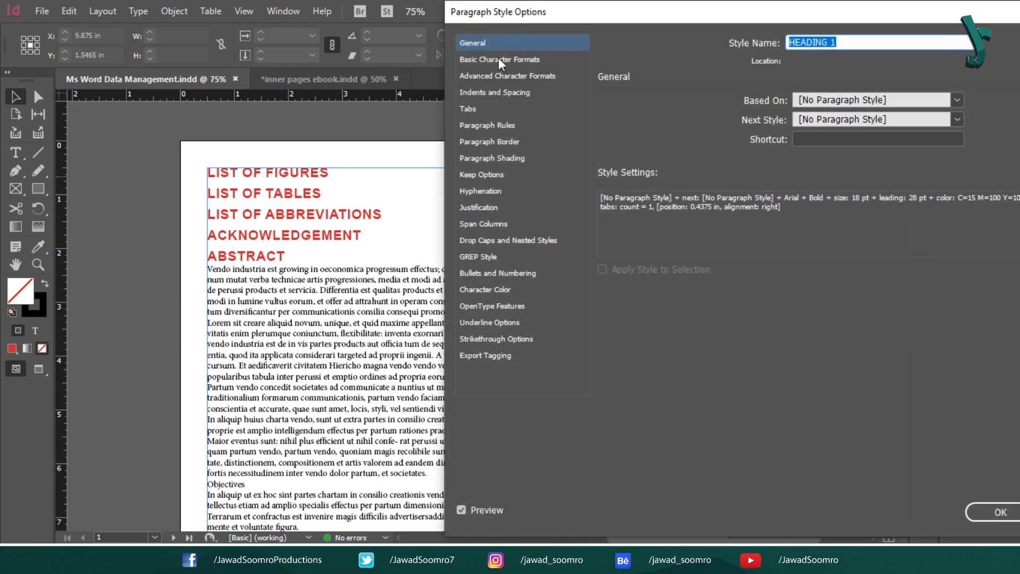
left_click(498, 59)
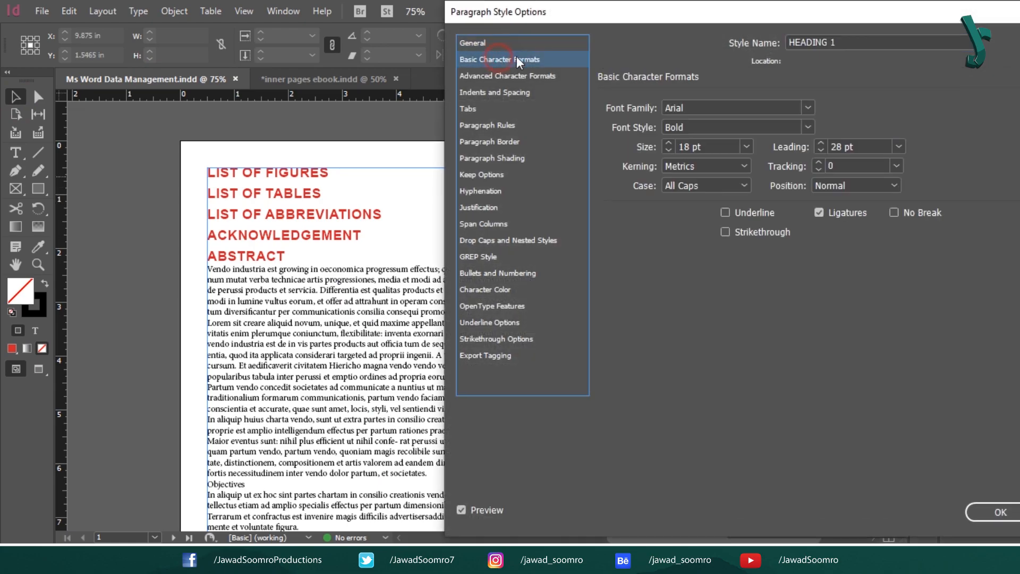
left_click(772, 107)
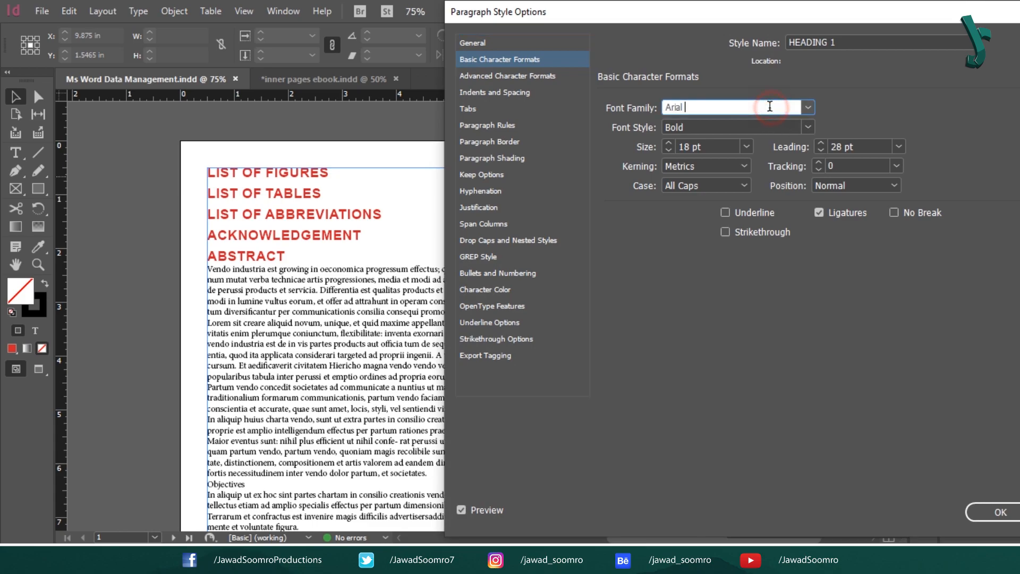
double_click(771, 107)
type("Veneer Clean")
key("Tab")
type("Reg")
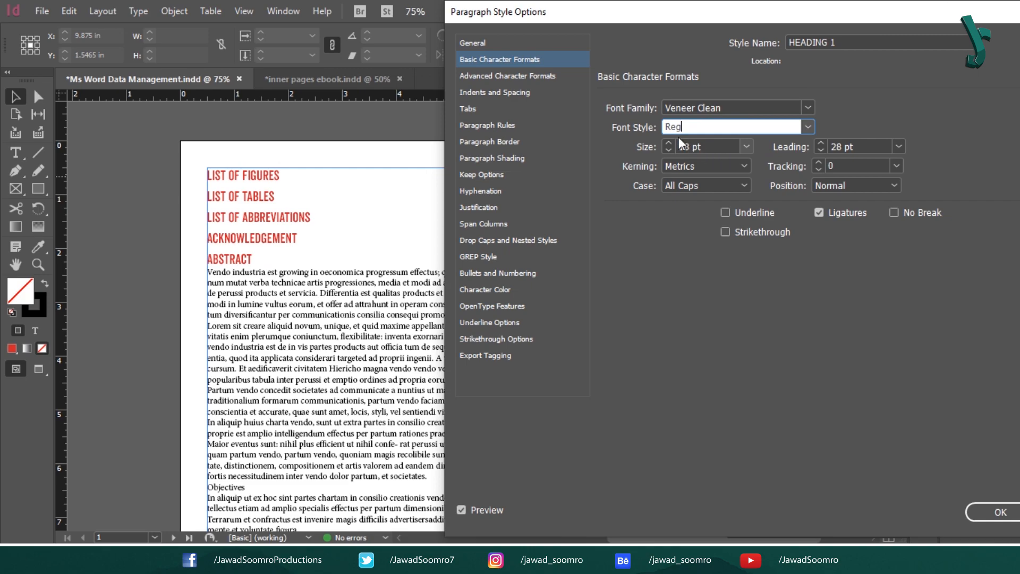
Step: Increase the HEADING 1 style's font size to 30 pt and set its leading to 48 pt
left_click(670, 143)
left_click(670, 143)
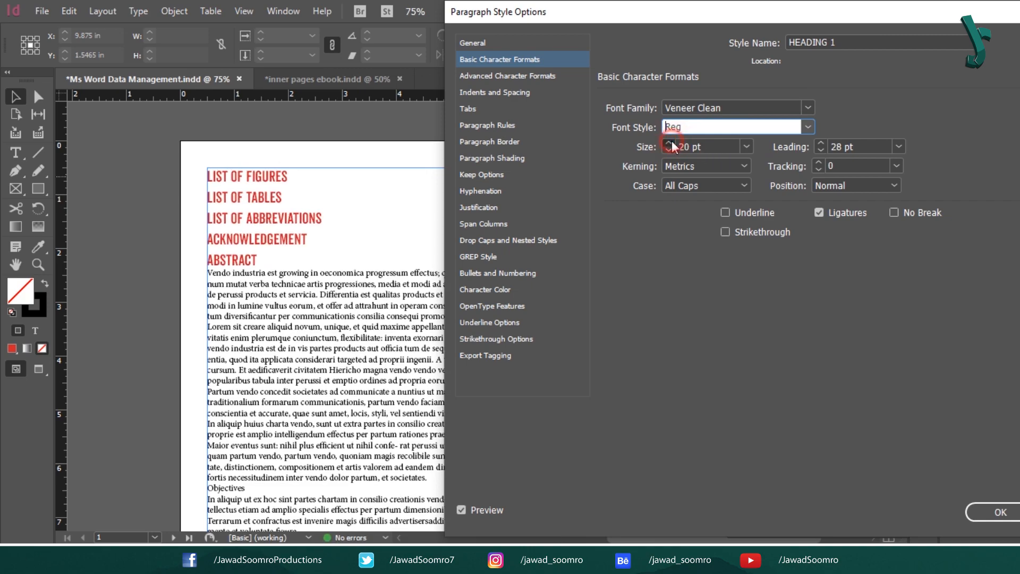
left_click(671, 142)
left_click(671, 143)
left_click(670, 143)
left_click(670, 143)
left_click(670, 143)
left_click(671, 143)
left_click(670, 143)
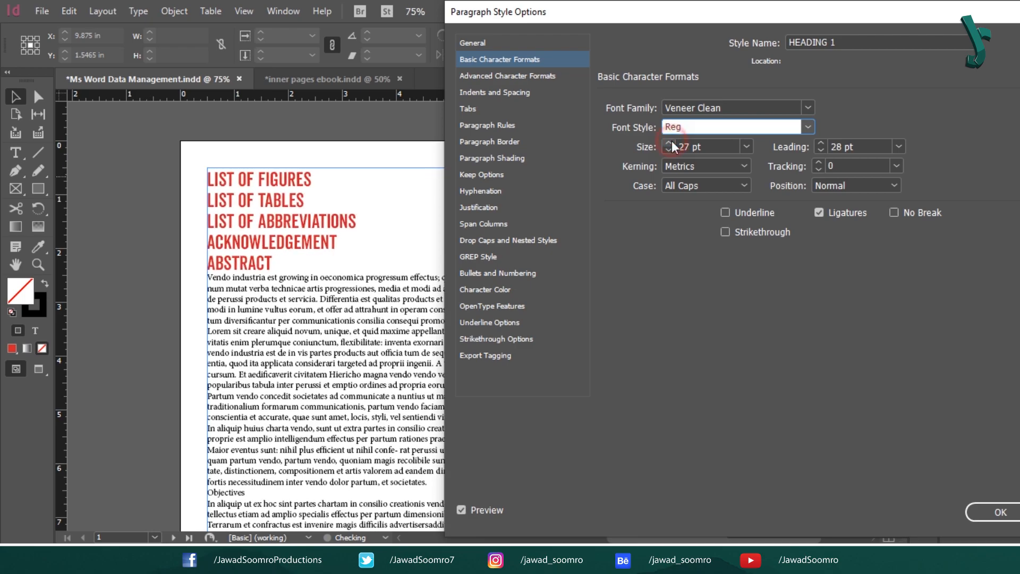
left_click(670, 143)
left_click(671, 143)
left_click(670, 143)
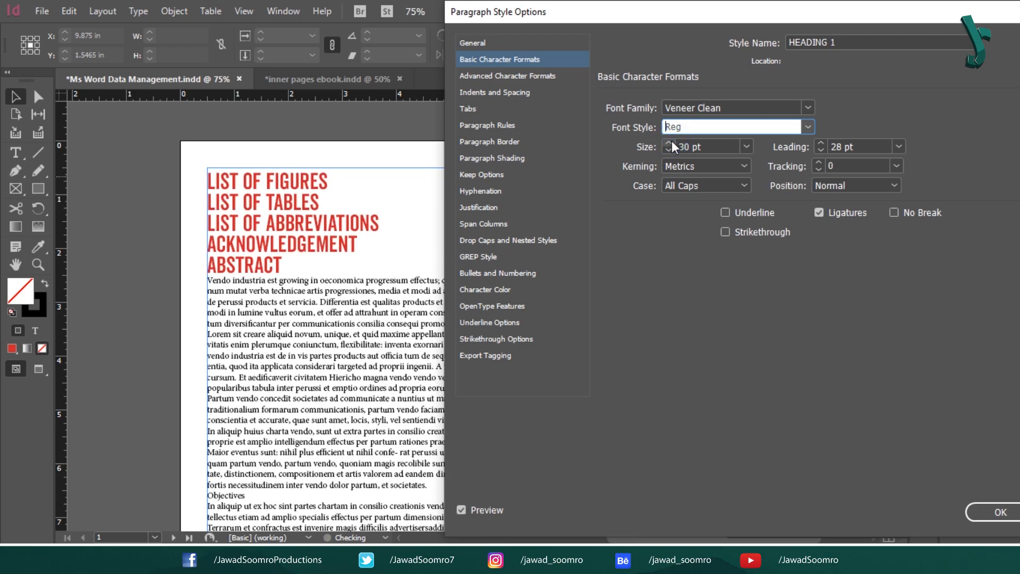
left_click(896, 147)
left_click(865, 351)
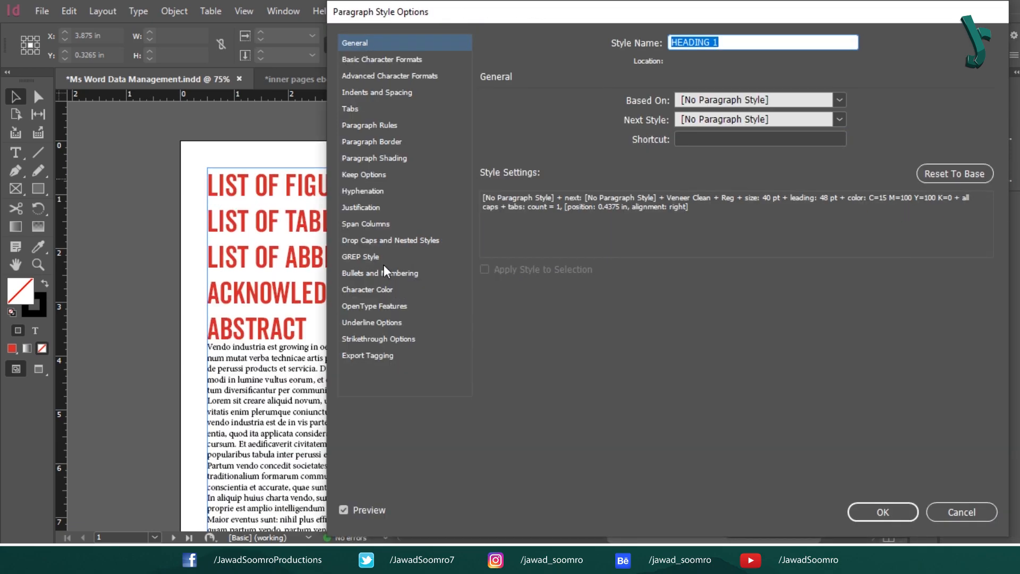
Step: Look through the character color swatches available for the HEADING 1 style
left_click(390, 291)
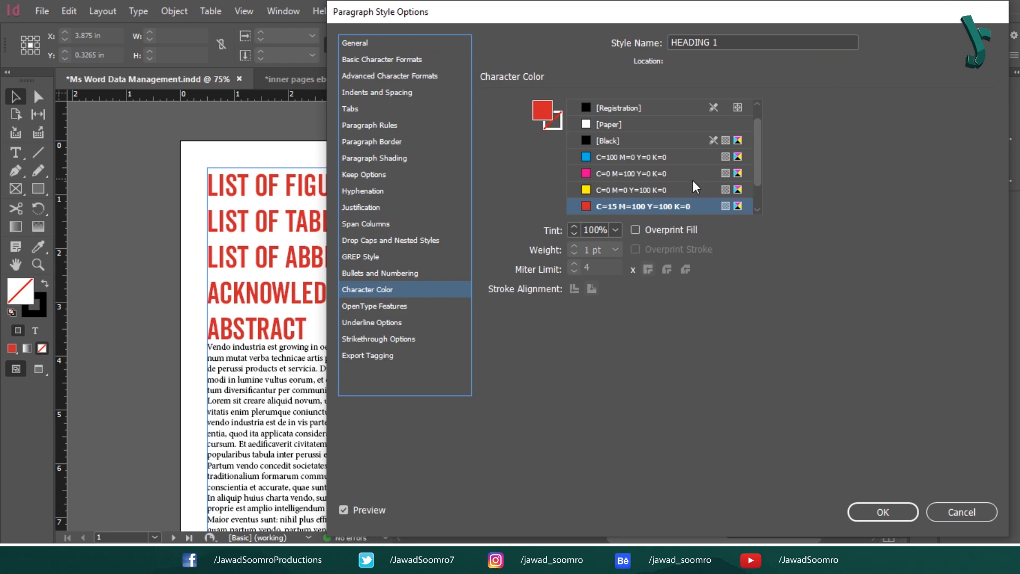
left_click_drag(758, 130, 762, 218)
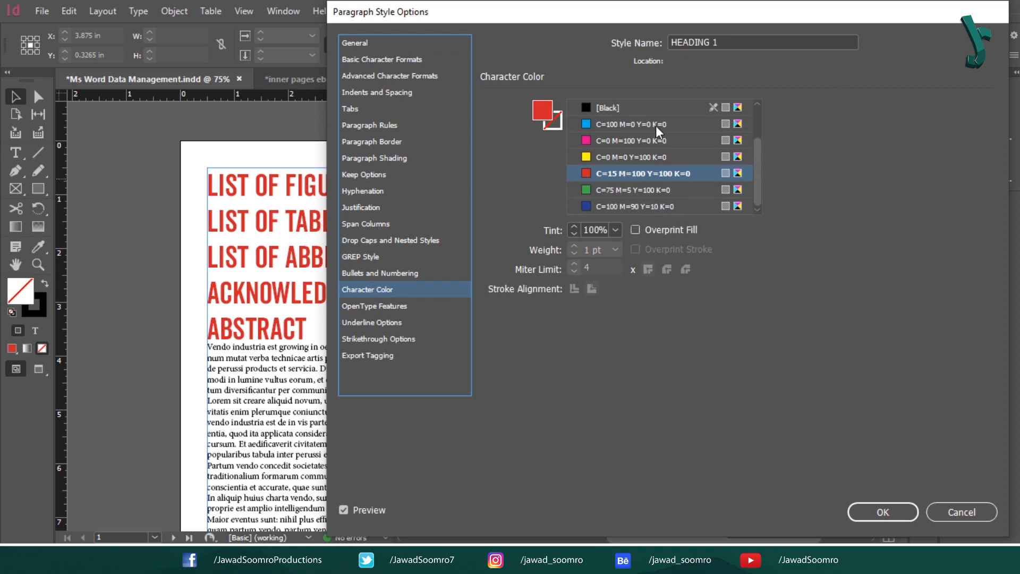
scroll(675, 133, "up", 3)
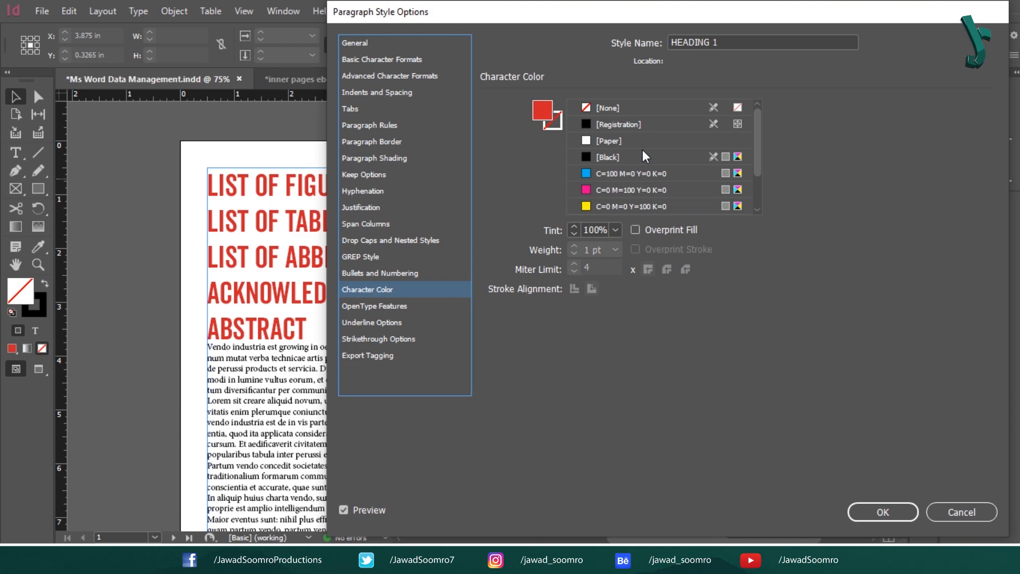
left_click(901, 513)
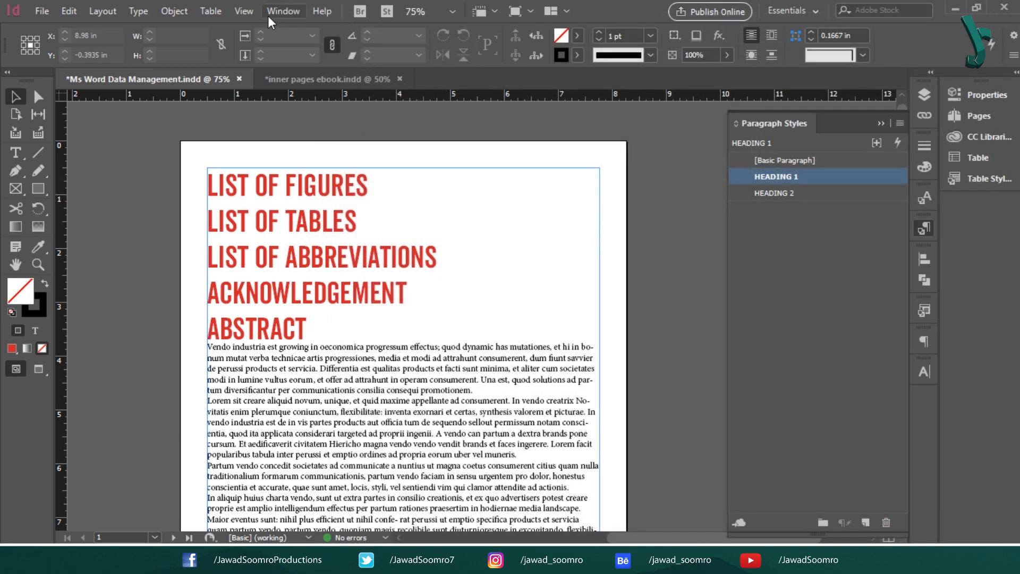
Step: With nothing selected, set the fill to [Paper] and the stroke to [None] in the Ms Word Data Management document
left_click(576, 38)
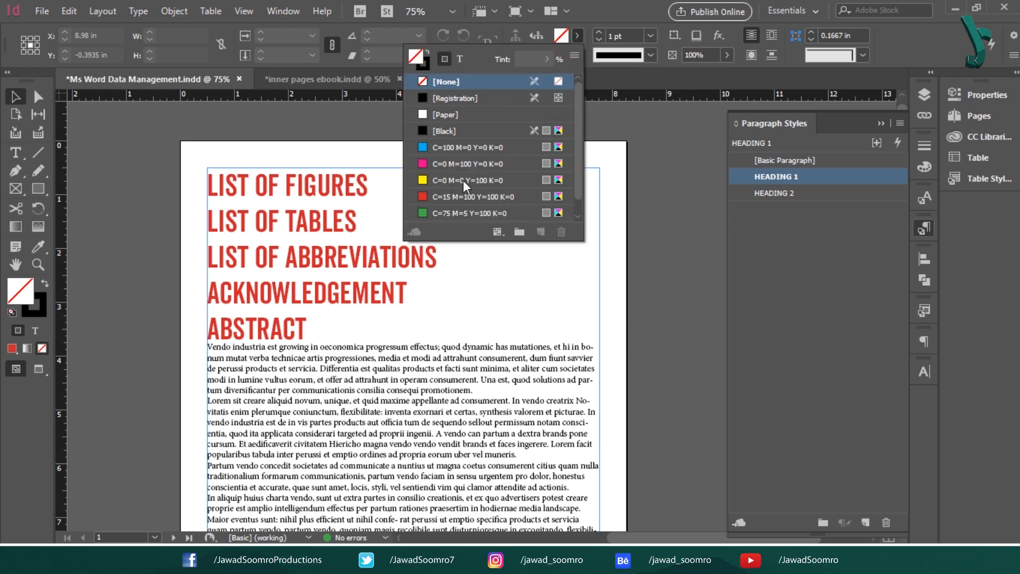
left_click(677, 133)
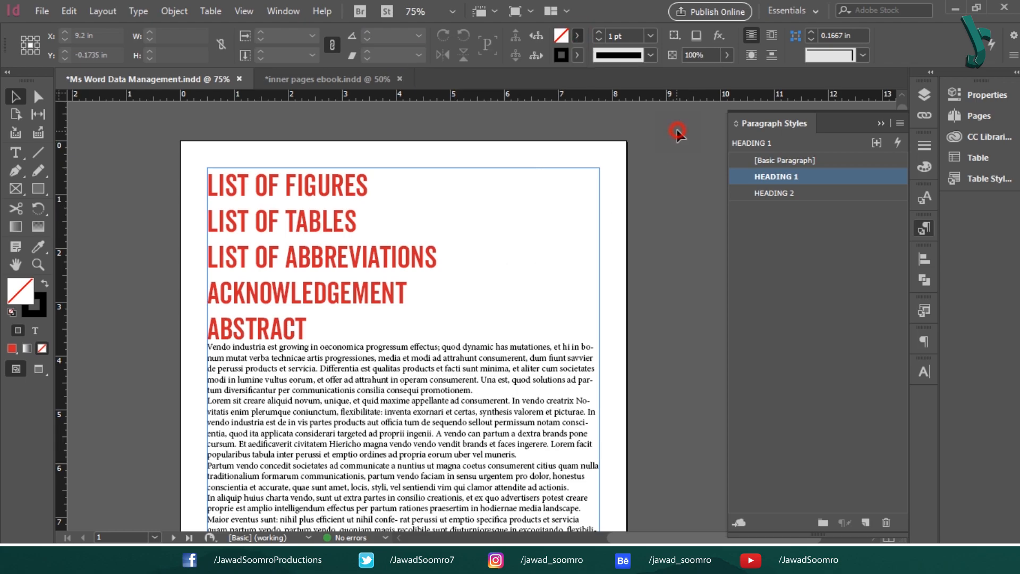
left_click(581, 33)
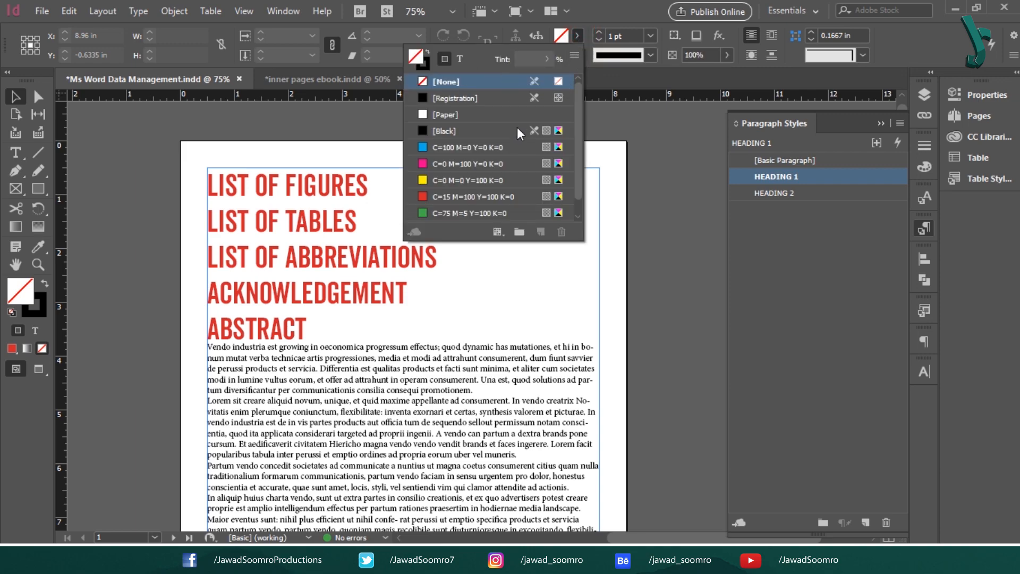
left_click(578, 215)
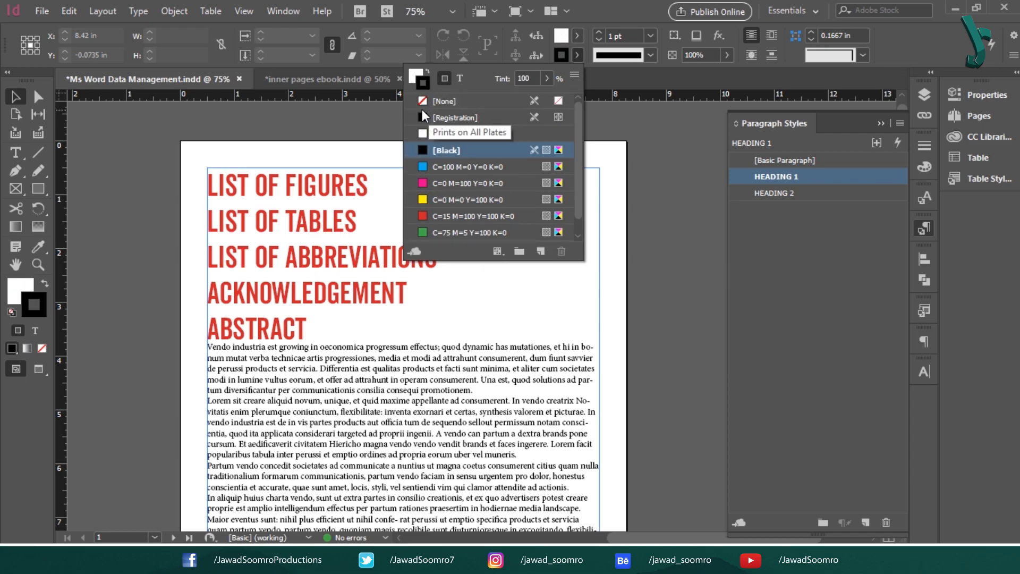
left_click(423, 100)
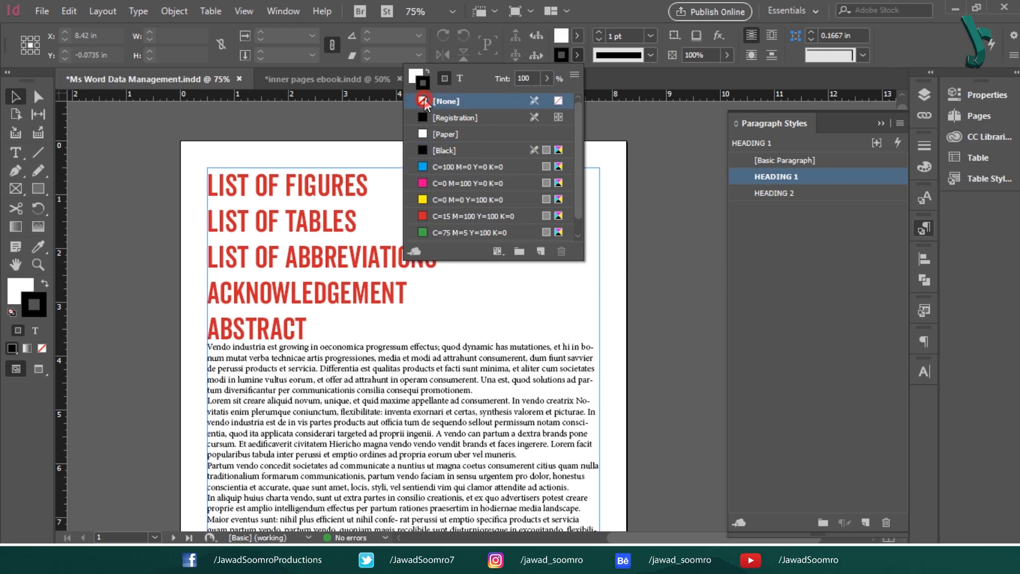
left_click(636, 163)
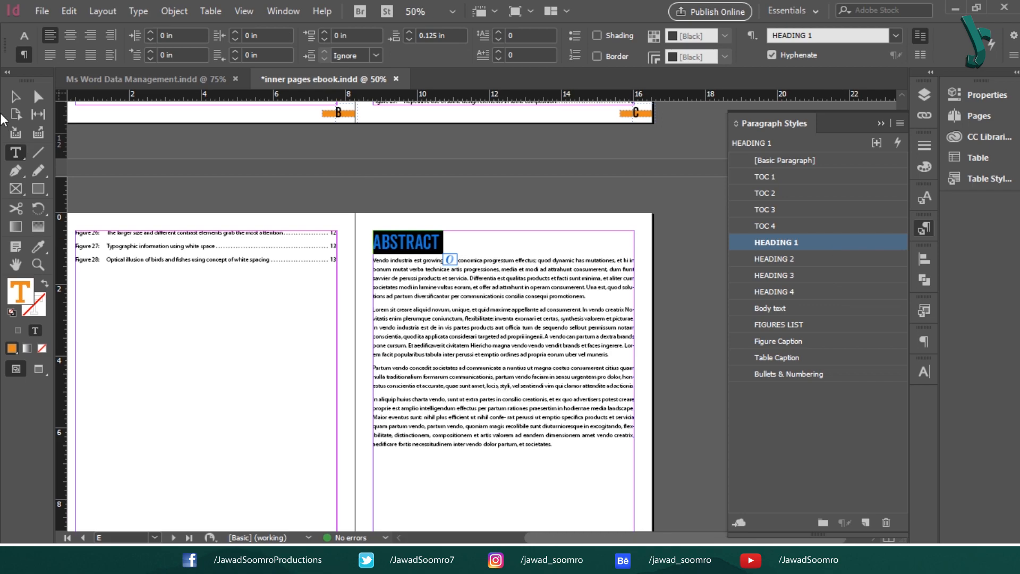
Step: In the inner pages ebook document, copy the hex color code of the ABSTRACT heading's fill
double_click(17, 287)
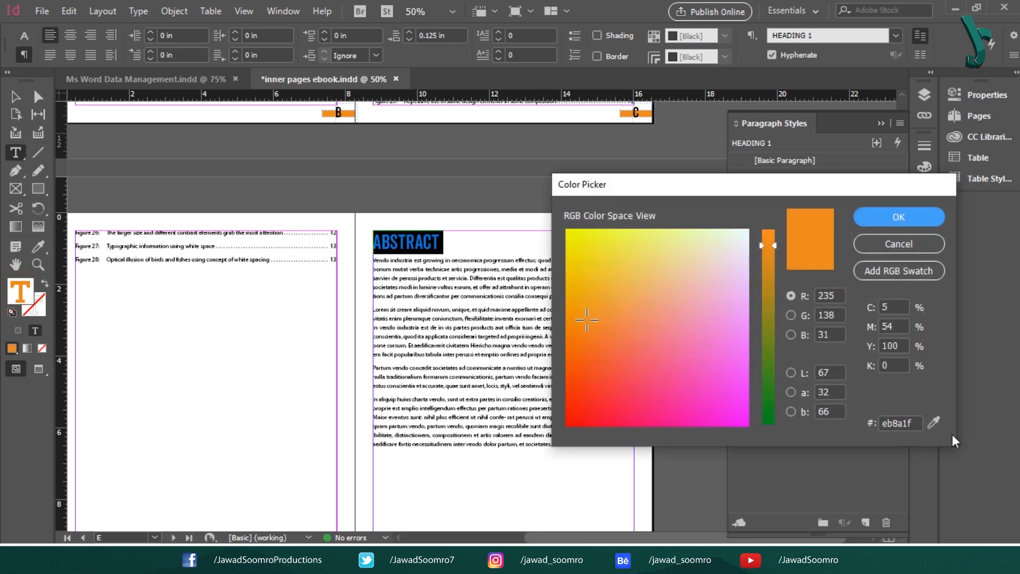
double_click(904, 423)
key("ctrl+c")
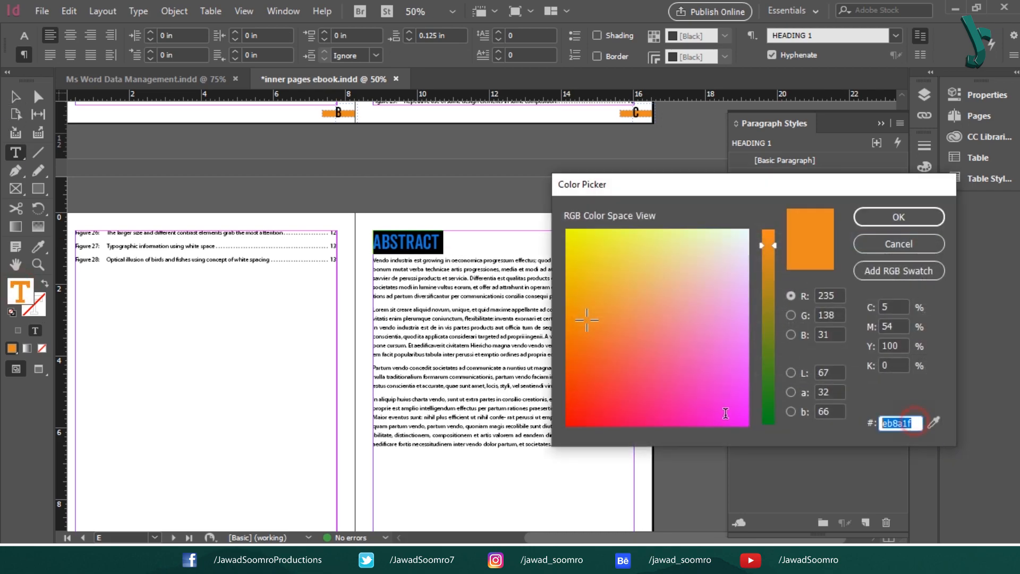
right_click(906, 423)
left_click(924, 263)
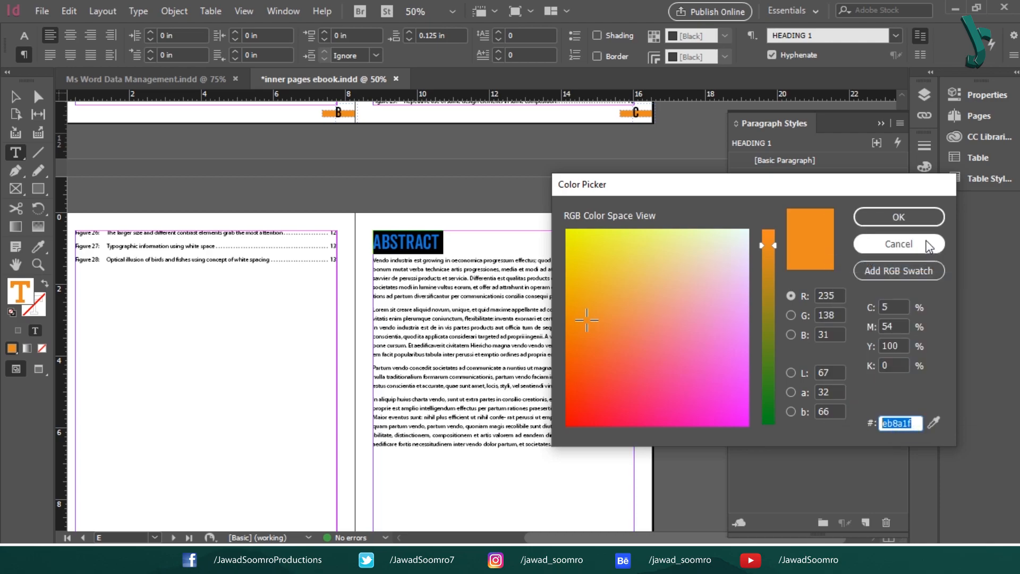
left_click(926, 244)
left_click(11, 97)
Step: Back in the Ms Word Data Management document, set the fill color to hex eb8a1f and add it as a CMYK swatch
left_click(196, 79)
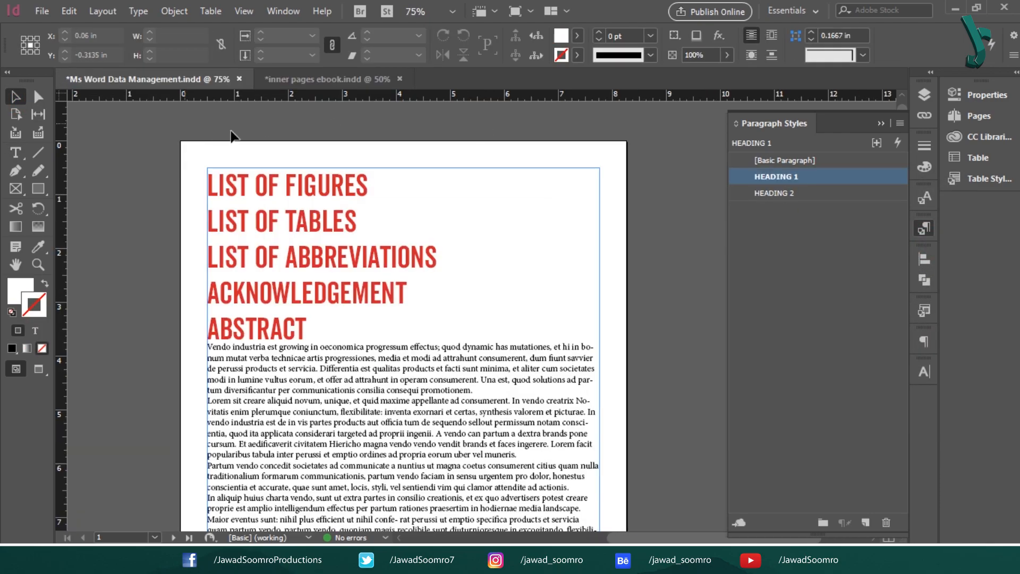
double_click(15, 286)
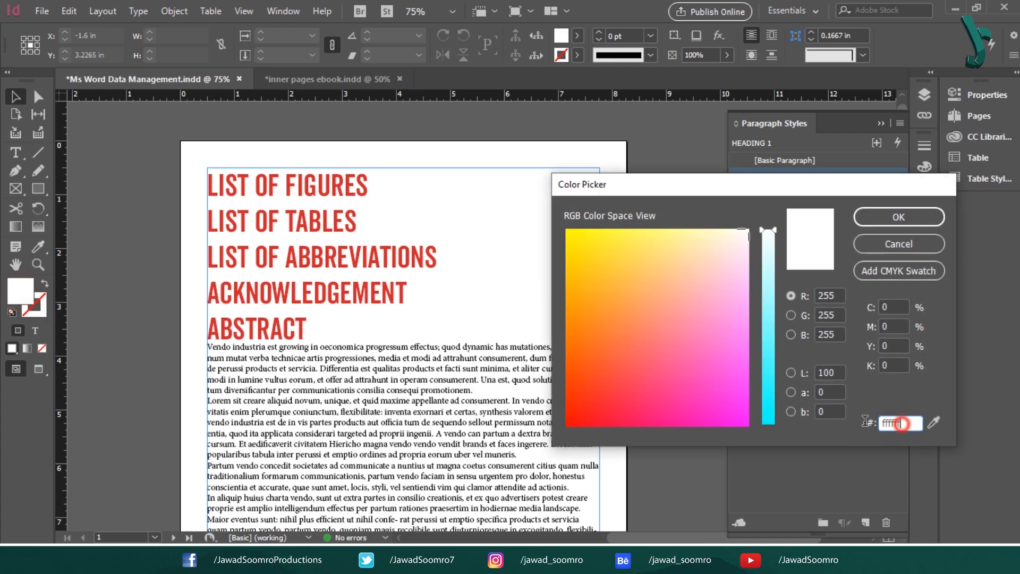
key("ctrl+v")
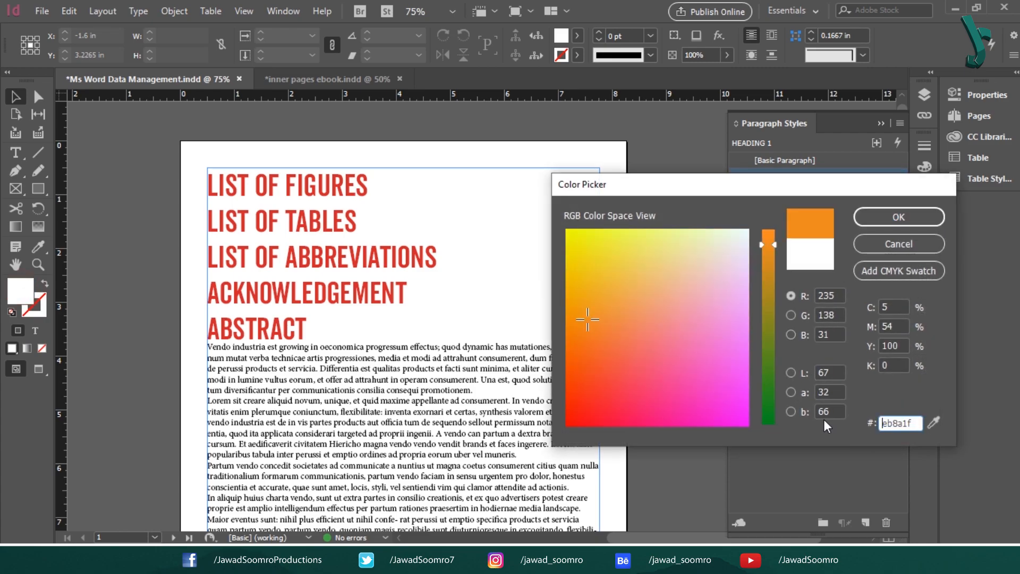
left_click(912, 271)
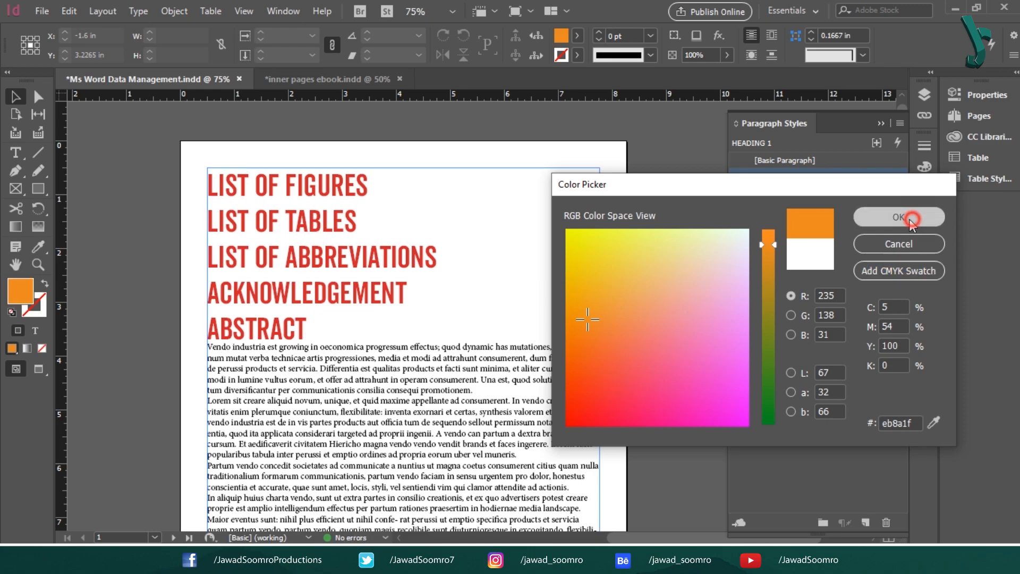
left_click(881, 217)
Step: Change the HEADING 1 style's character color to the C=5 M=54 Y=100 K=0 swatch
left_click(830, 175)
left_click(830, 176)
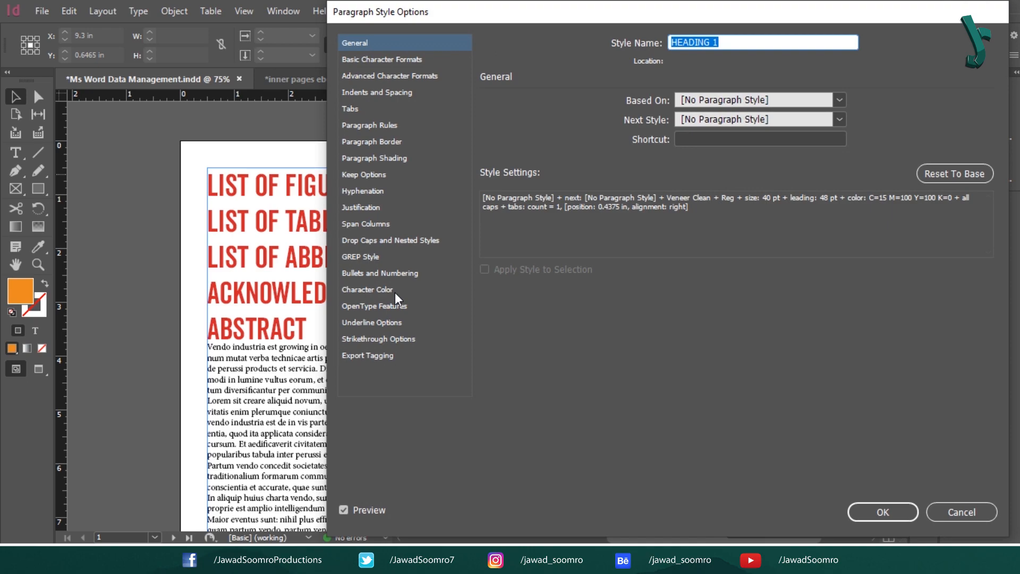
left_click(393, 292)
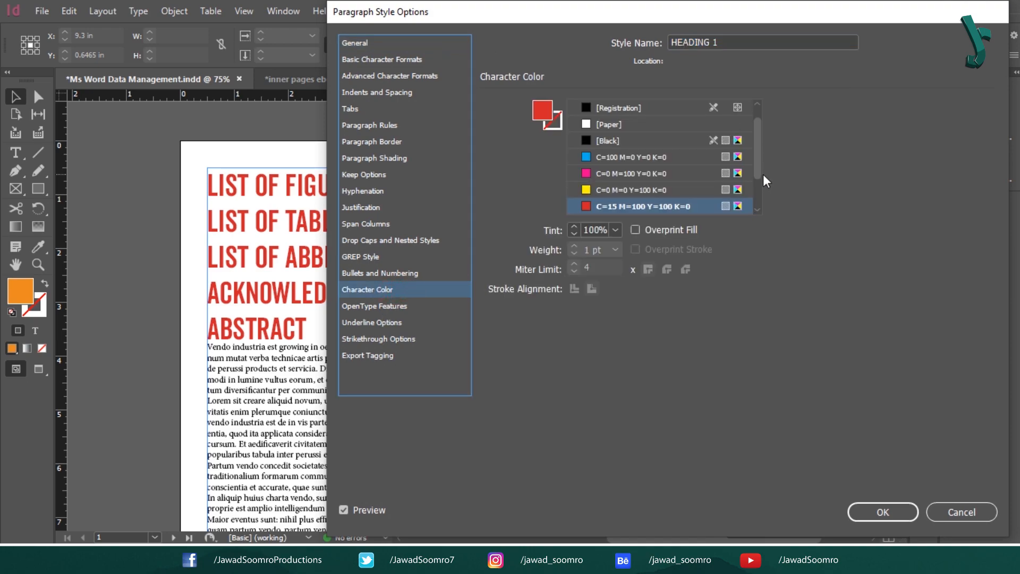
scroll(763, 175, "down", 3)
left_click(650, 206)
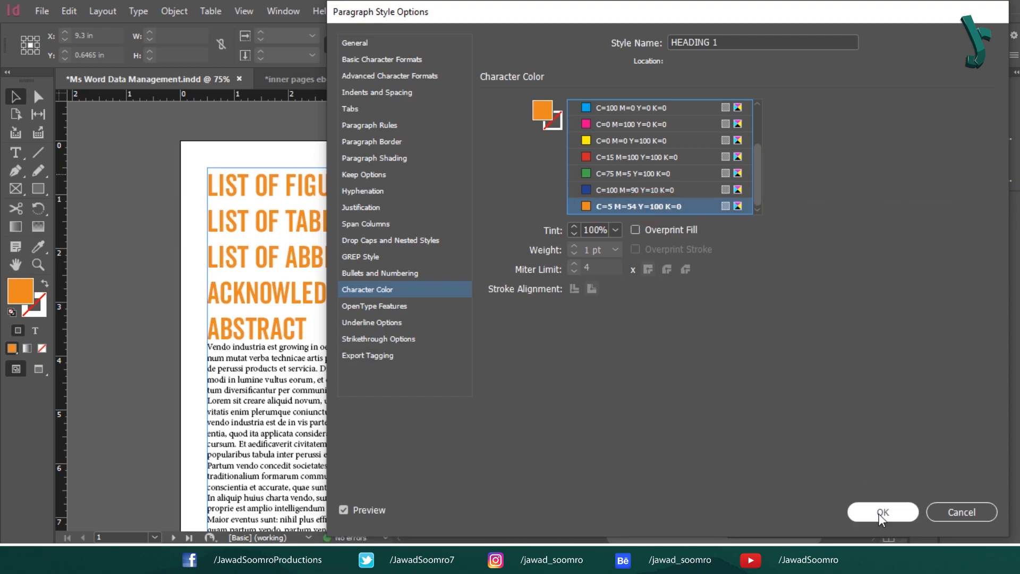
left_click(898, 515)
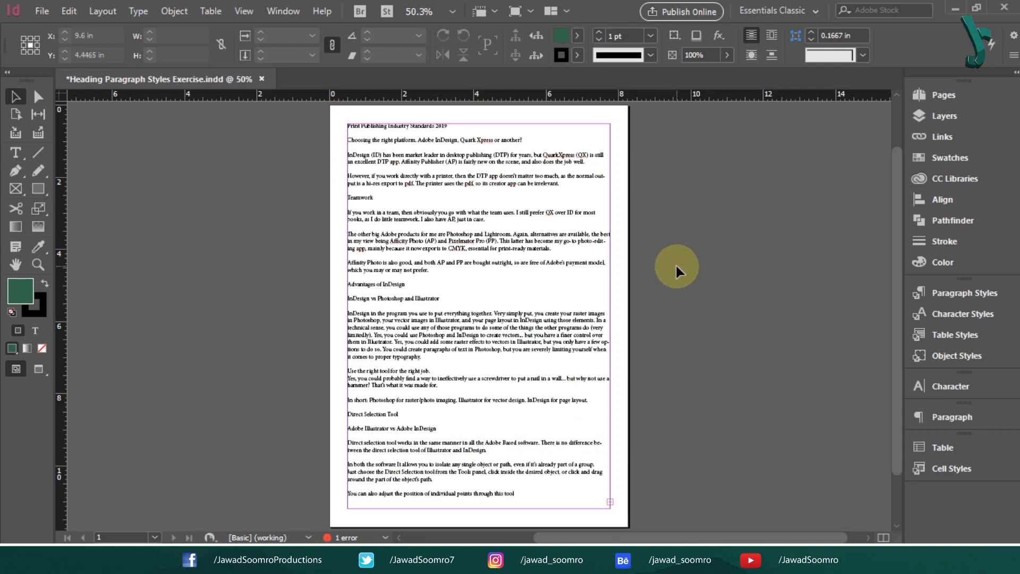
Step: In the Heading Paragraph Styles Exercise document, create a new paragraph style and name it Heading 2
left_click(976, 292)
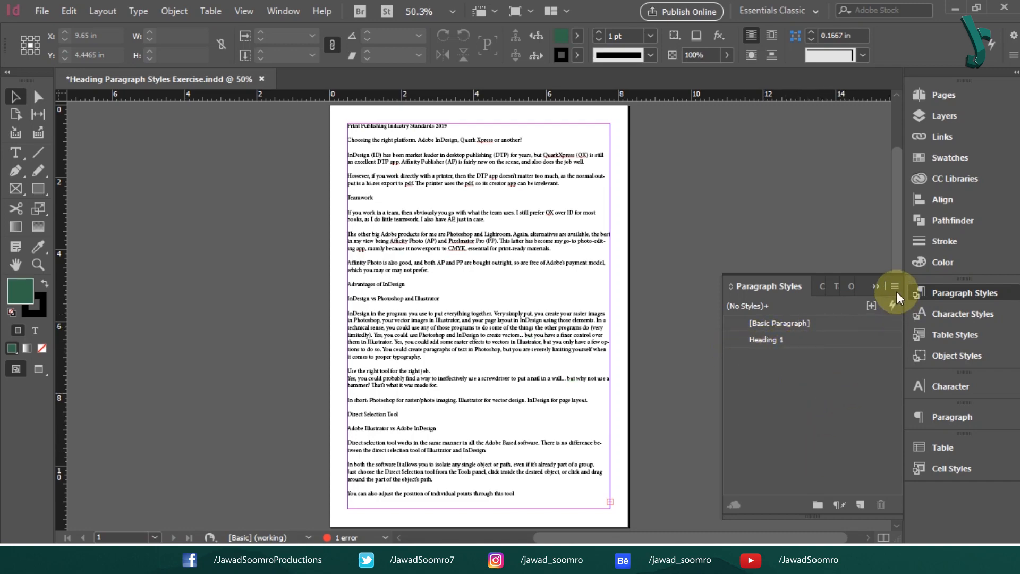
left_click(862, 506)
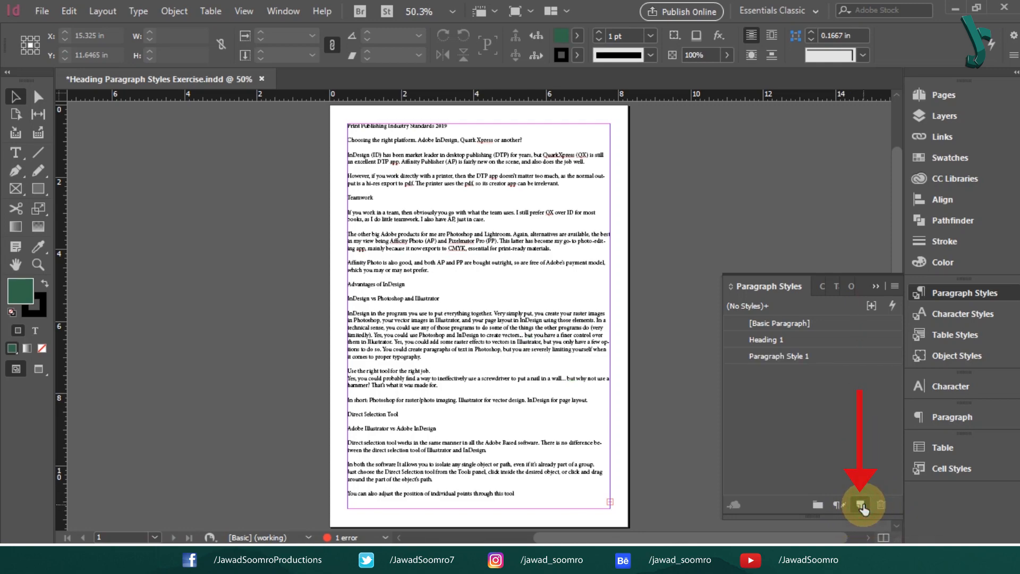
left_click(769, 355)
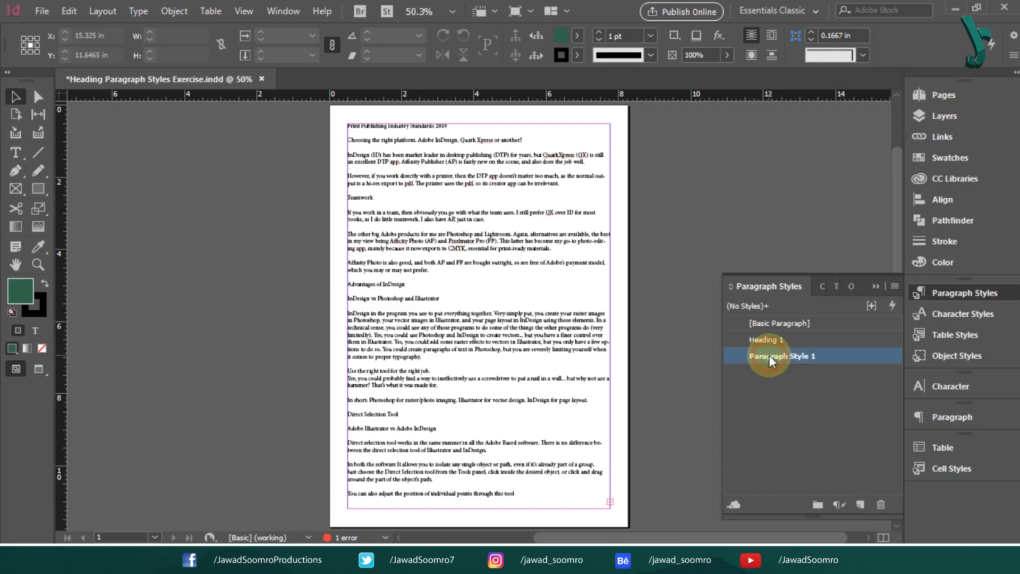
right_click(770, 361)
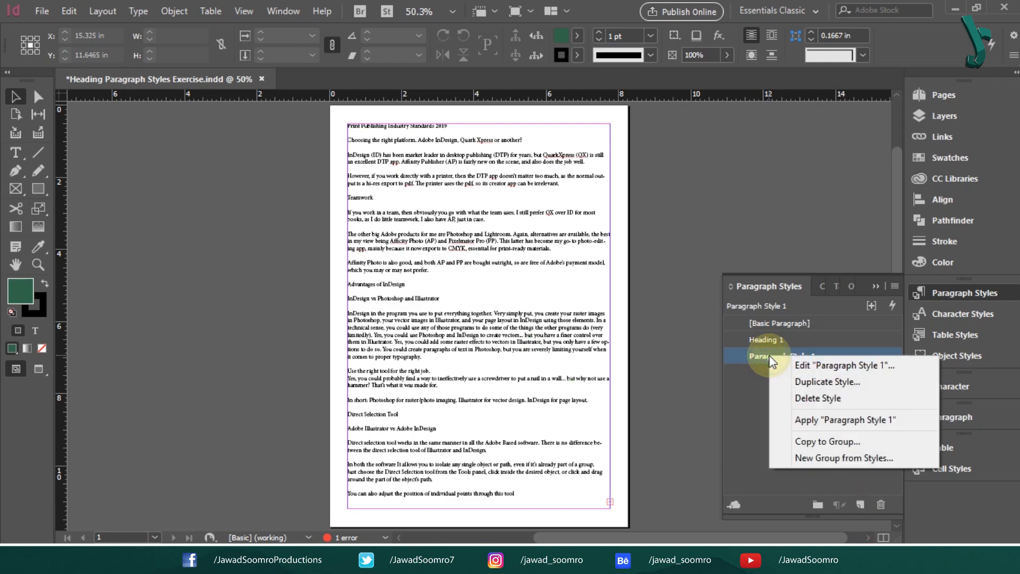
left_click(805, 366)
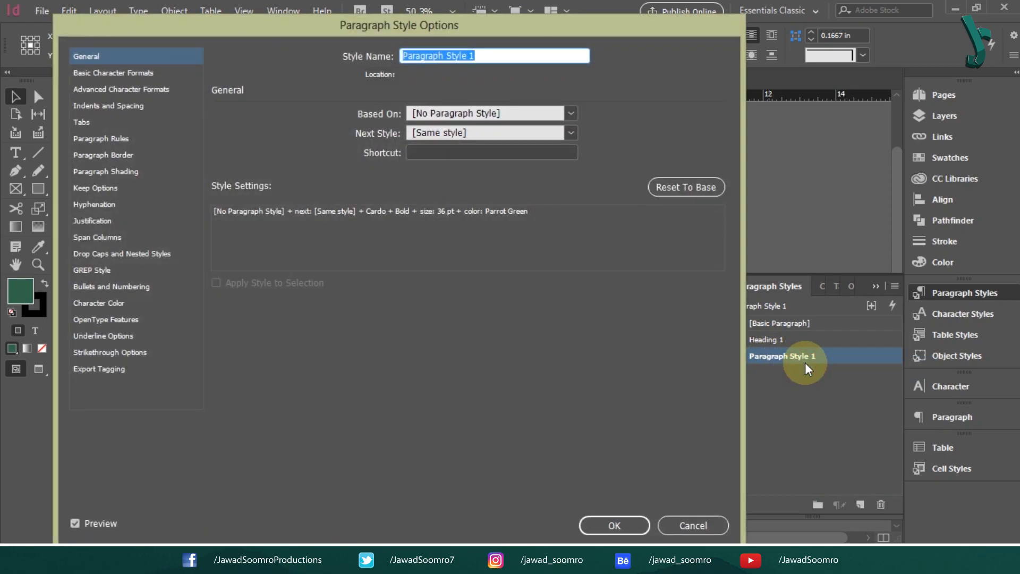
type("H")
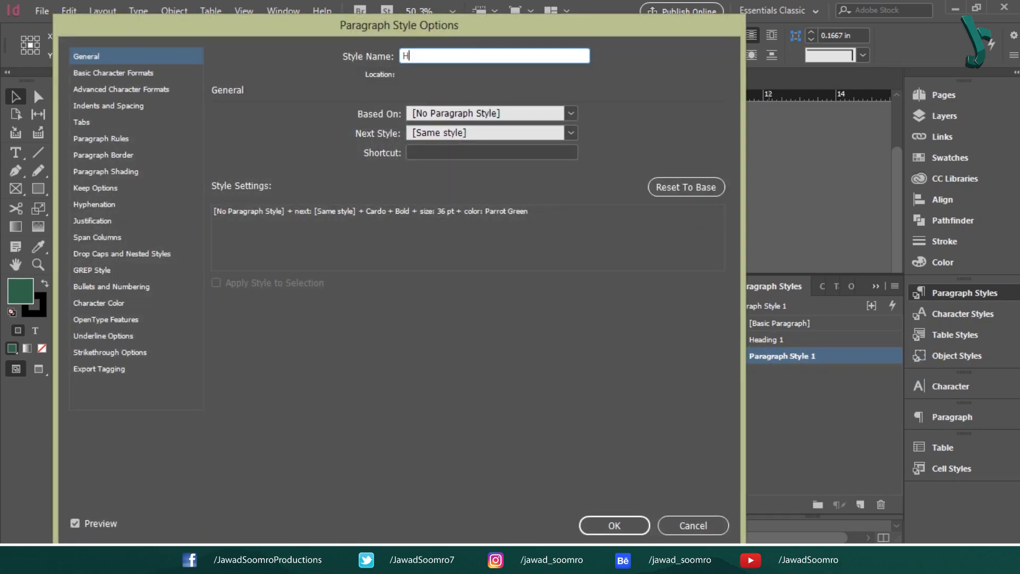
type("eading 2")
Step: Set the Heading 2 style's font family to Futura Hv BT and its font style to Heavy
left_click(136, 74)
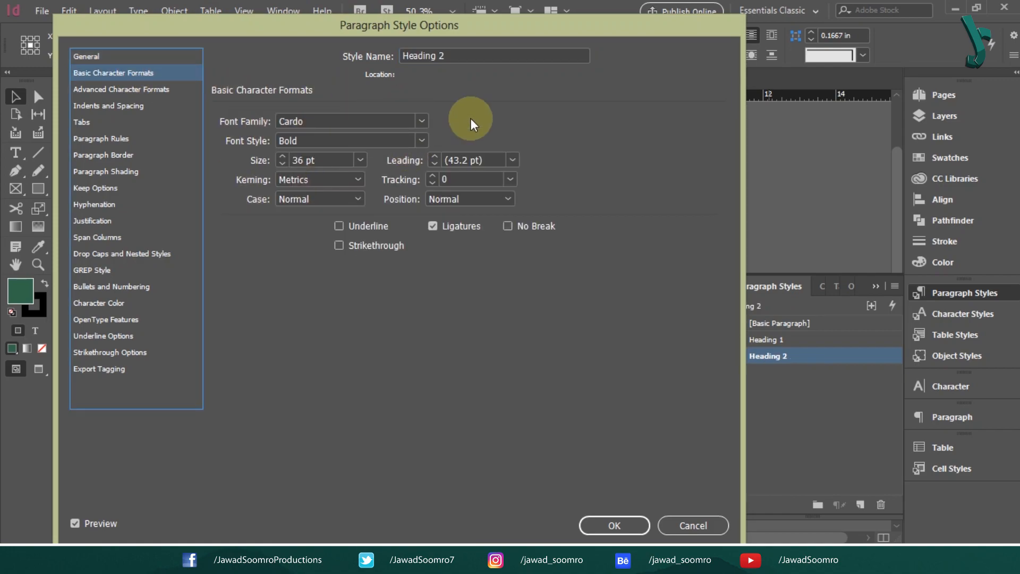
left_click(422, 121)
left_click(420, 118)
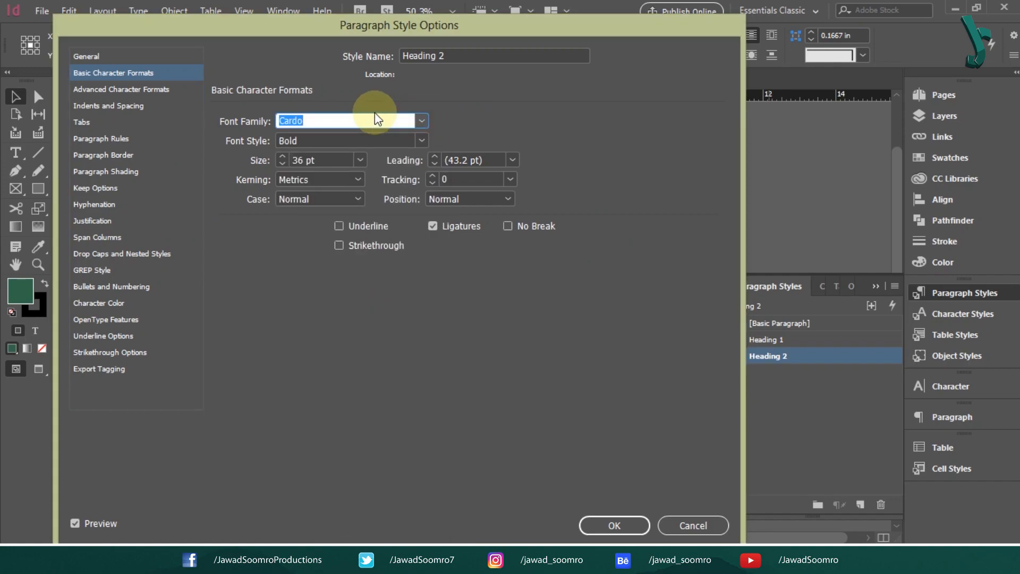
type("Futura Hv BT")
left_click(349, 141)
type("Heavy")
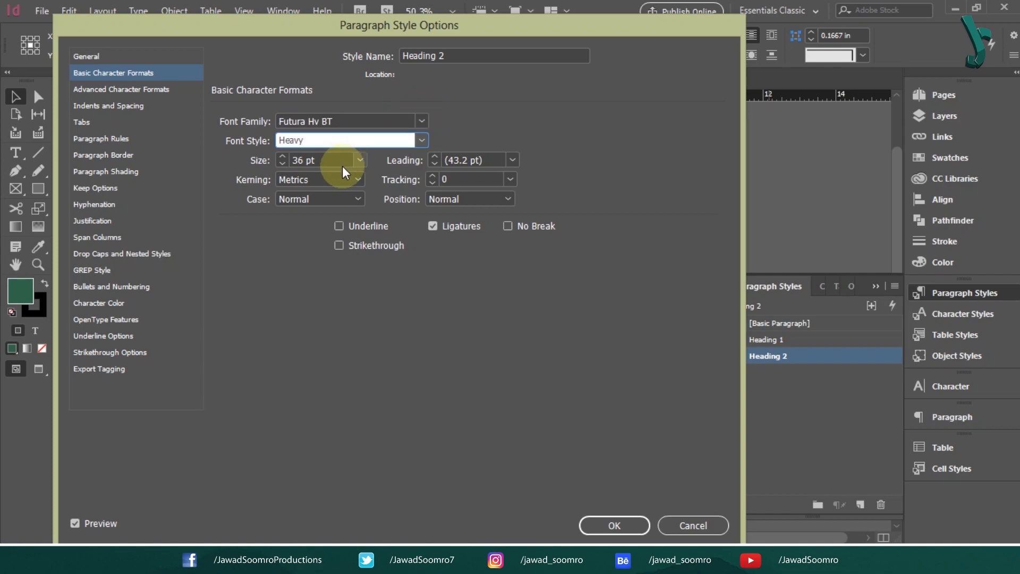
Step: Choose a 36 pt font size and 30 pt leading for the Heading 2 style
left_click(360, 160)
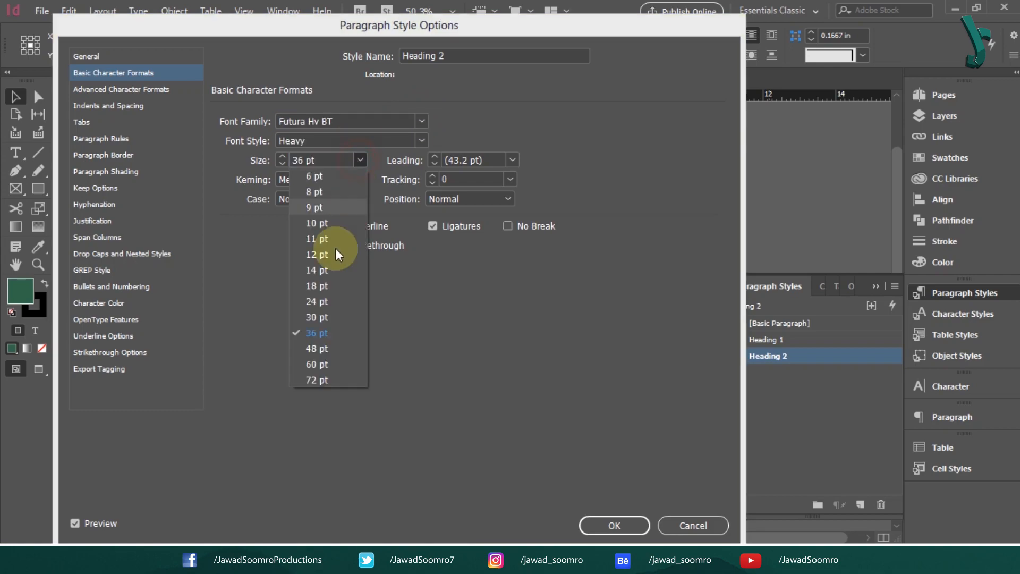
left_click(324, 332)
left_click(511, 160)
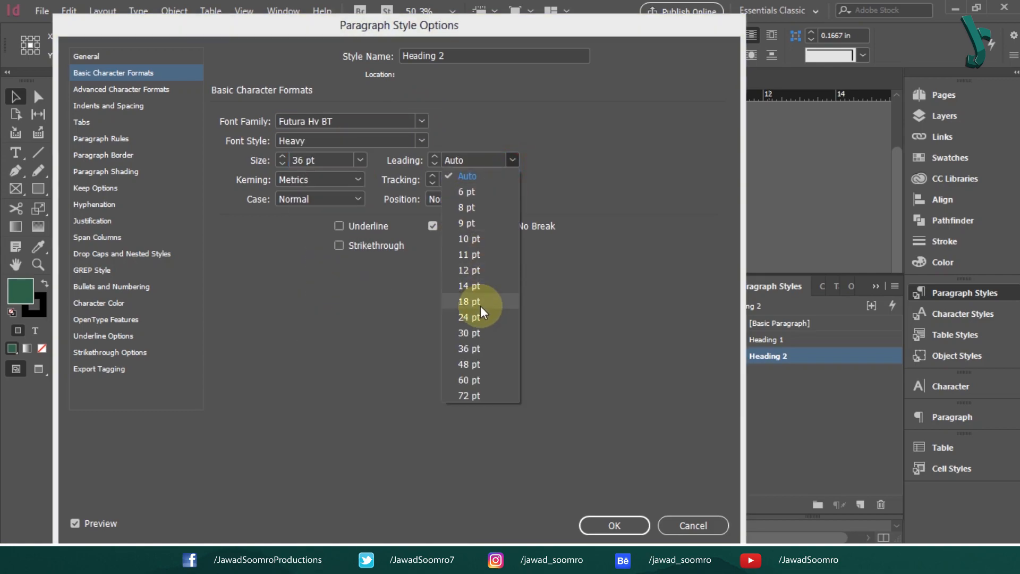
left_click(479, 333)
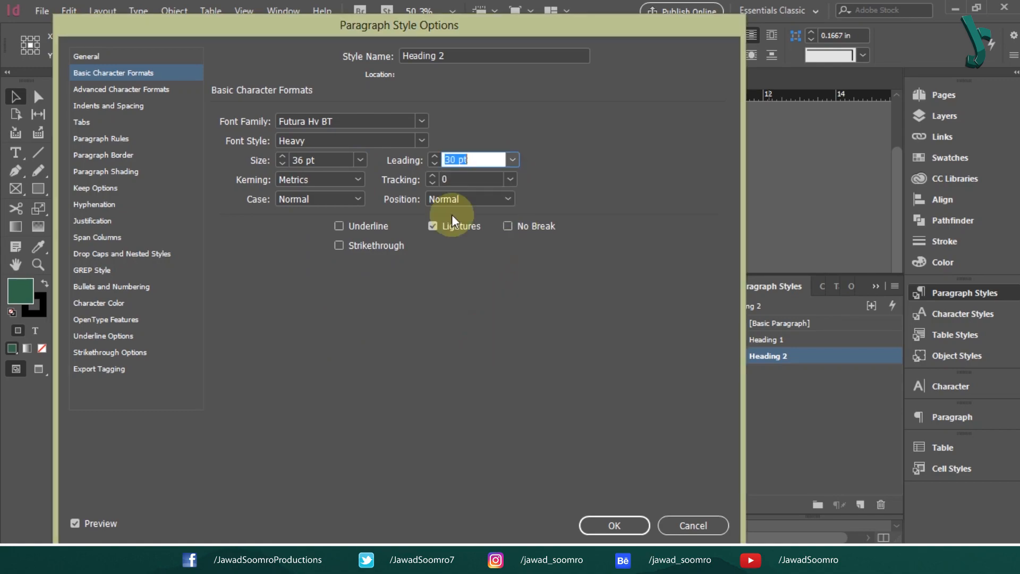
Step: Set the Heading 2 style's character color to the C=80 M=38 Y=78 K=28 swatch and save the style
left_click(115, 306)
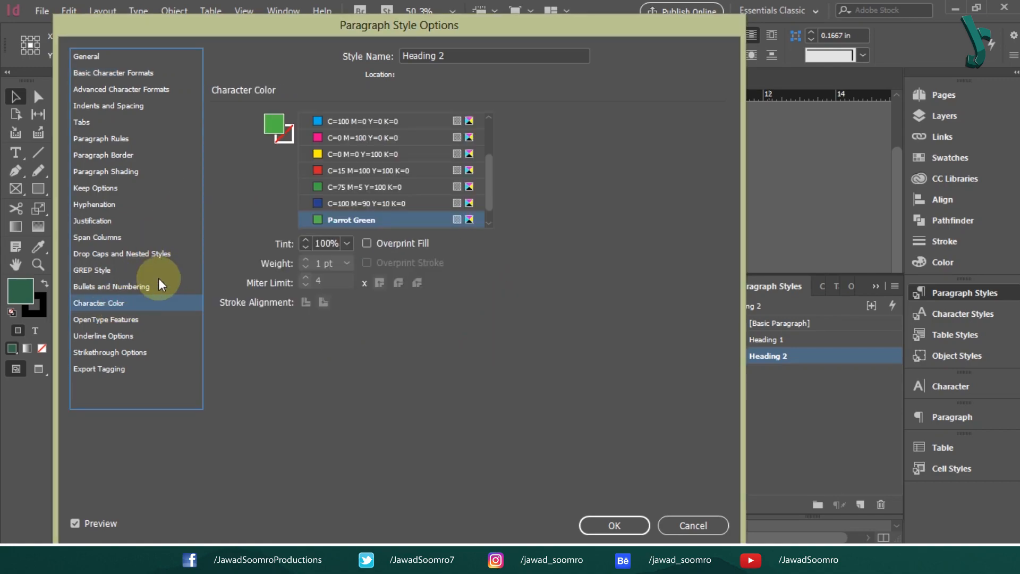
left_click(490, 187)
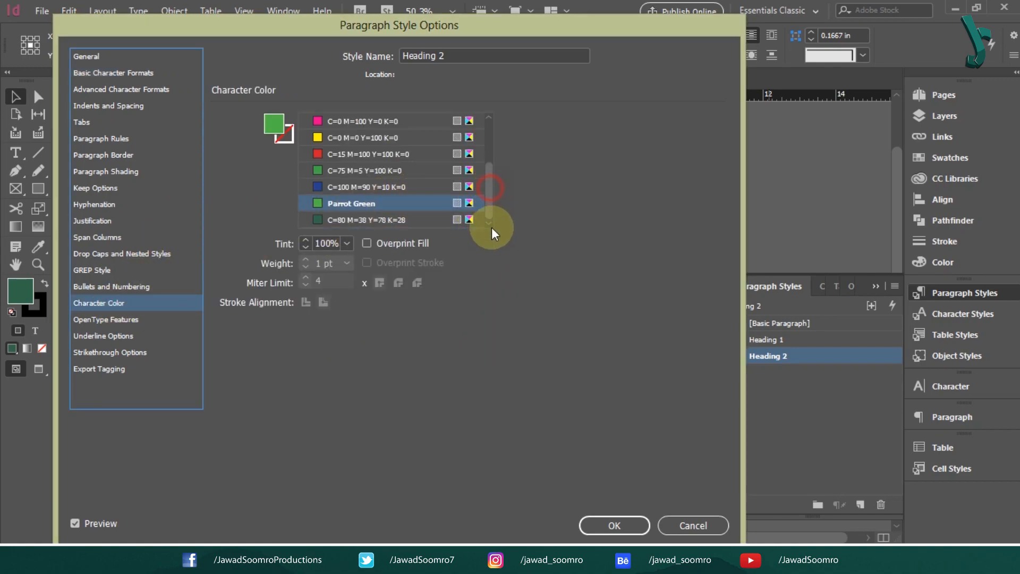
left_click(352, 221)
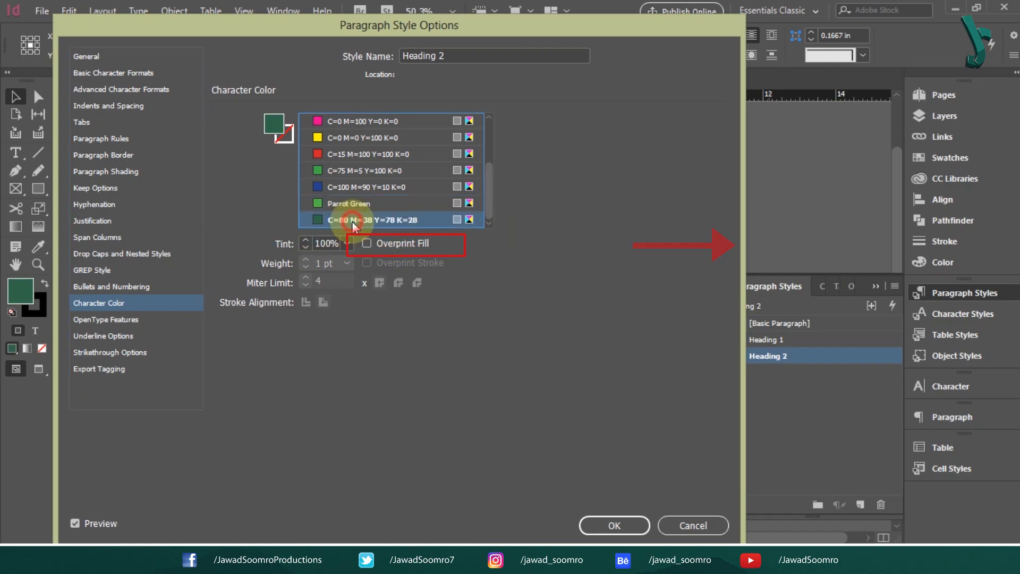
left_click(612, 520)
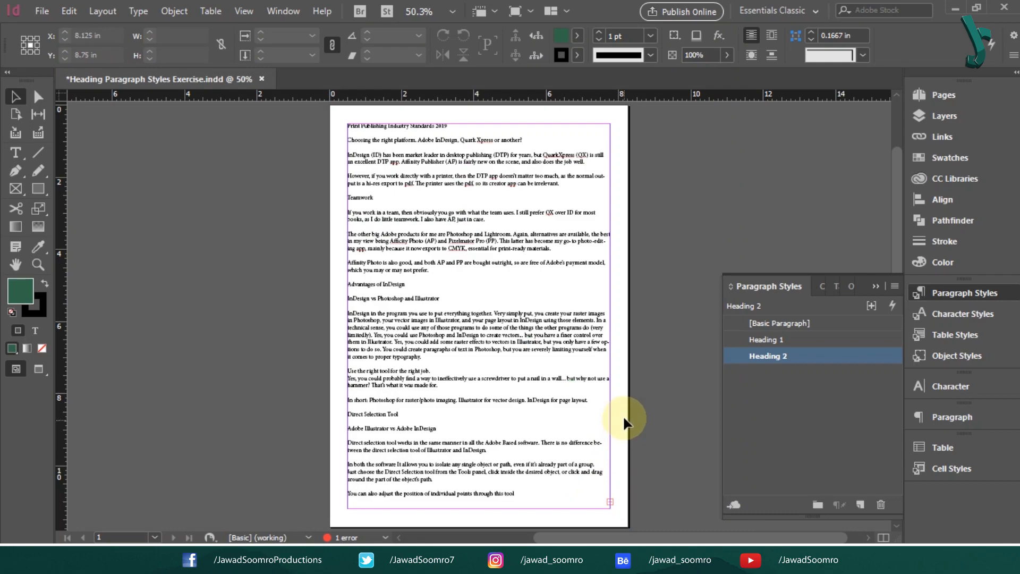
Step: Apply Heading 2 to the "Choosing the right platform", "InDesign vs Photoshop and Illustrator" and "Adobe Illustrator vs Adobe InDesign" lines
double_click(387, 134)
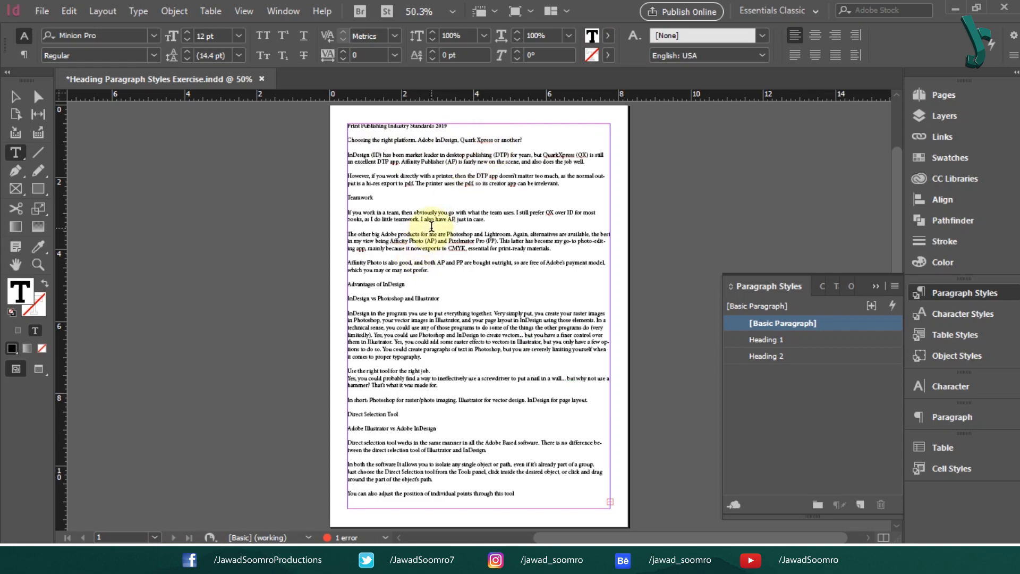
left_click(418, 139)
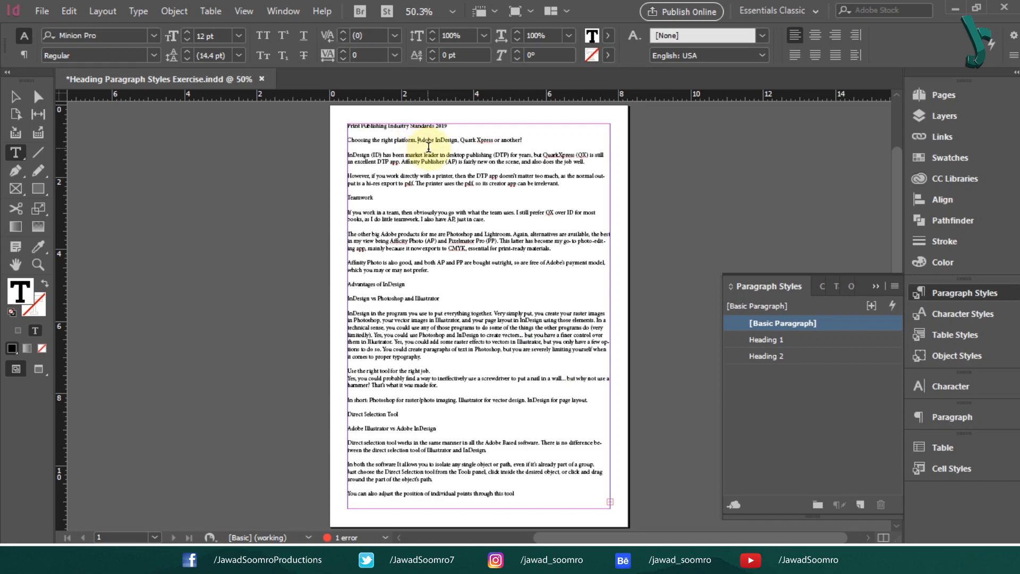
left_click(783, 356)
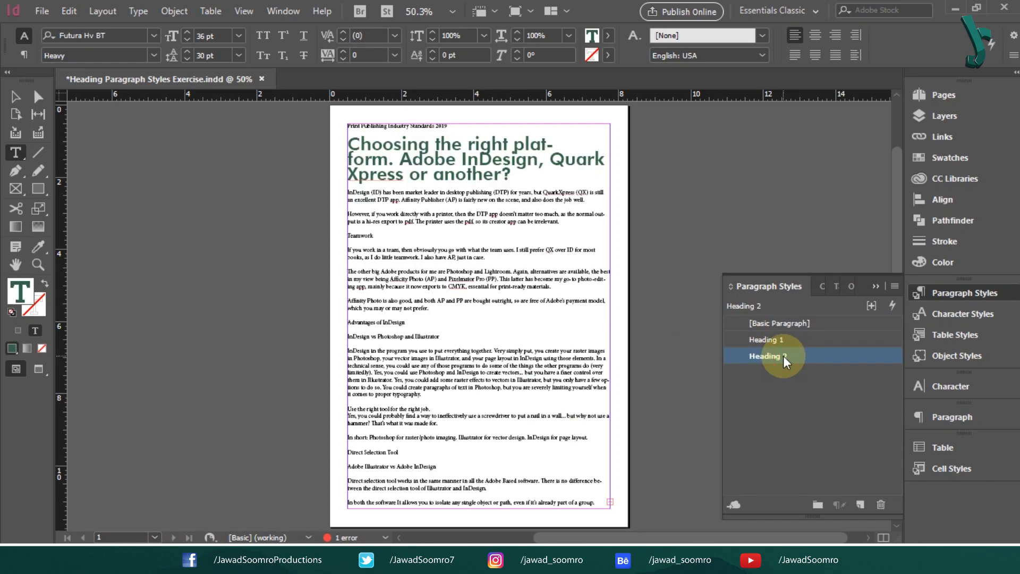
left_click(393, 336)
left_click(803, 355)
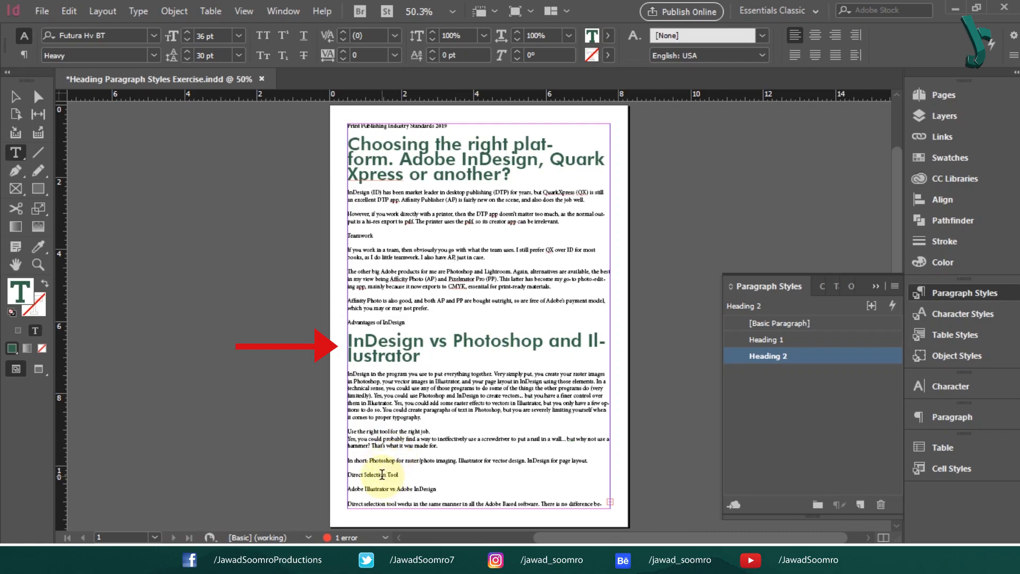
left_click(457, 468)
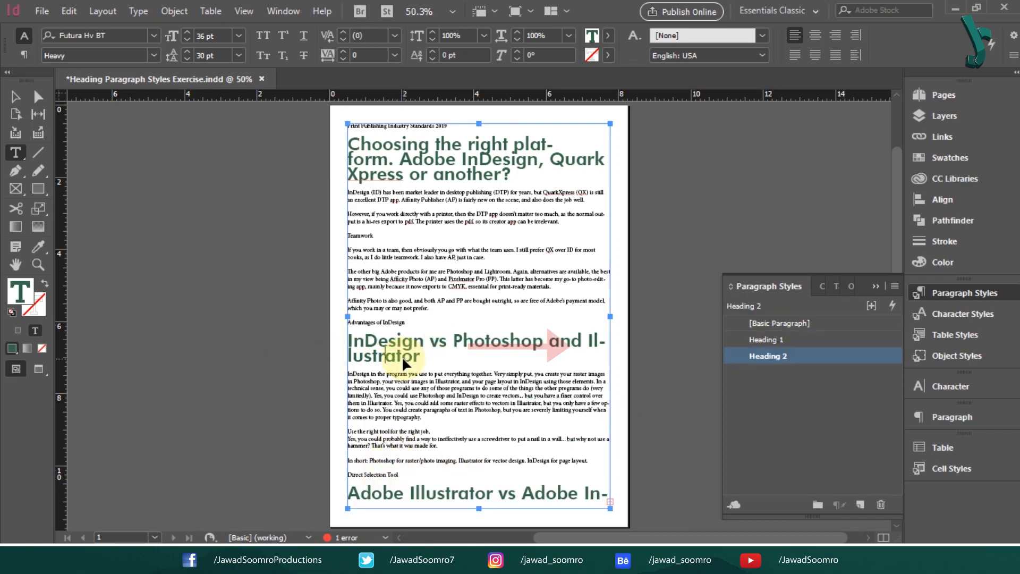
Step: Examine the line spacing of the two-line "InDesign vs Photoshop and Illustrator" heading up close
key("ctrl+equal")
key("ctrl+equal")
key("ctrl+equal")
key("ctrl+equal")
key("ctrl+equal")
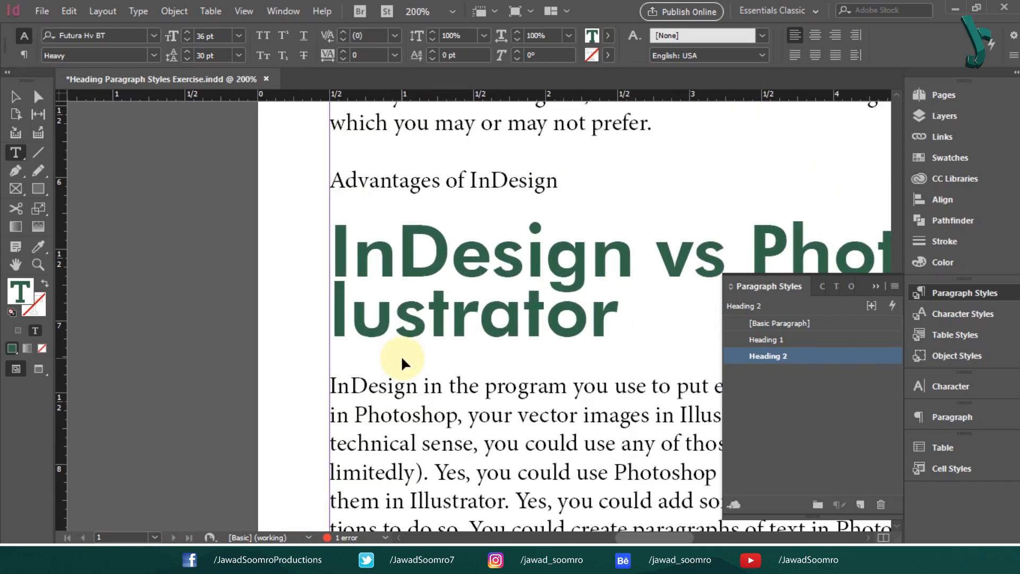
key("ctrl+equal")
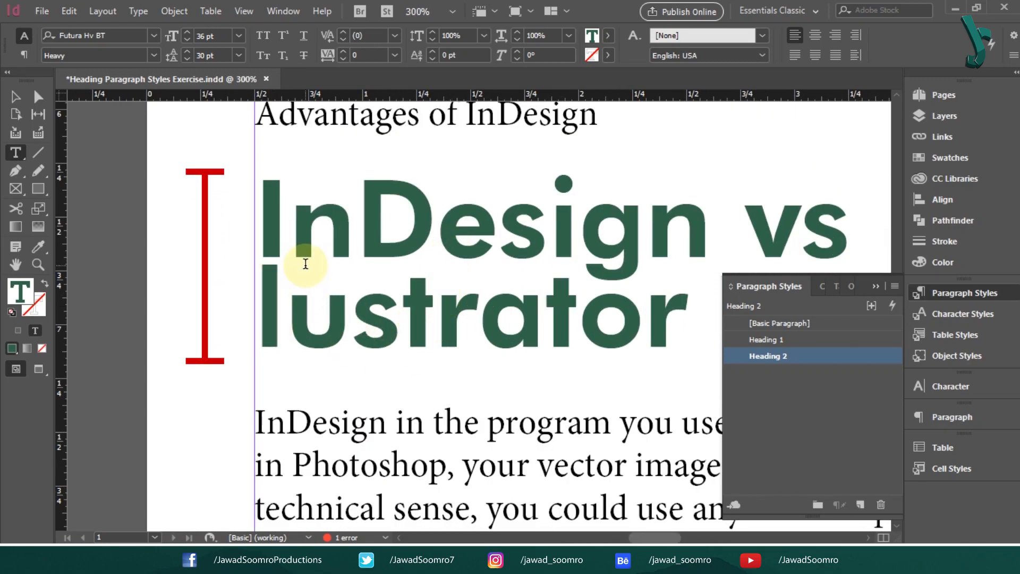
left_click(15, 97)
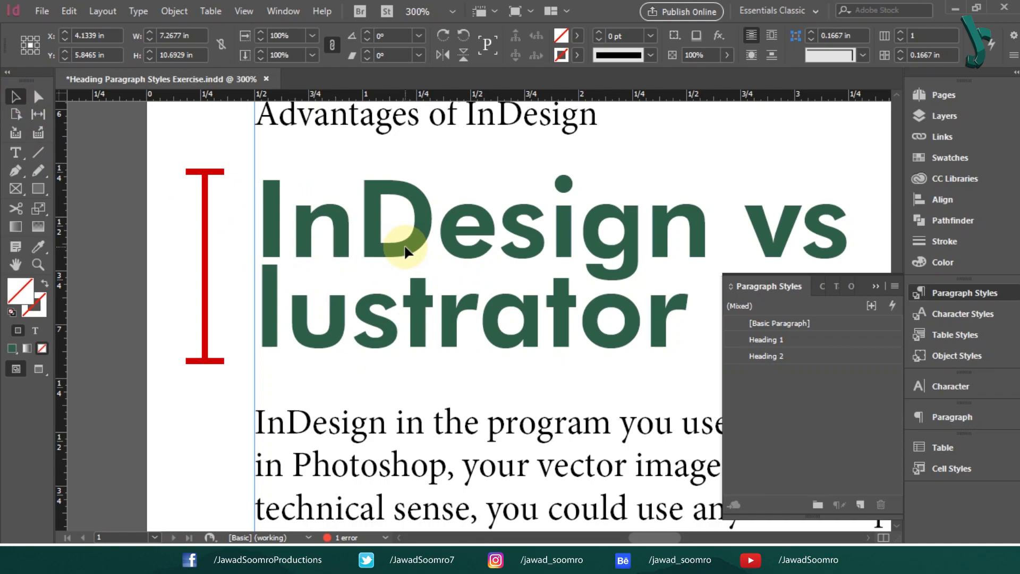
key("ctrl+minus")
key("ctrl+minus")
key("ctrl+minus")
key("ctrl+minus")
key("ctrl+minus")
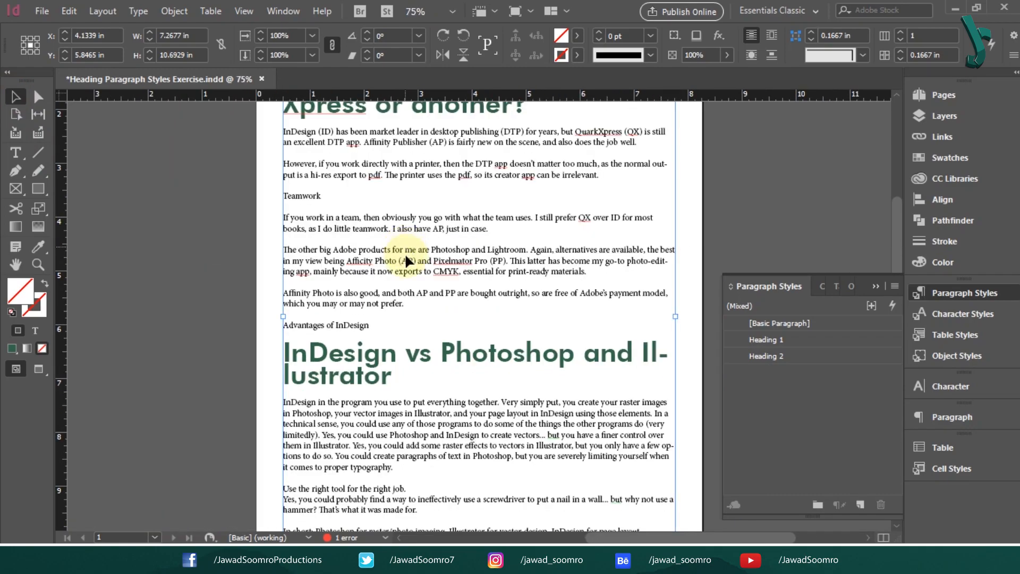
Step: With nothing selected, edit the Heading 2 style and set its leading to 42 pt
left_click_drag(564, 386, 472, 301)
left_click(678, 225)
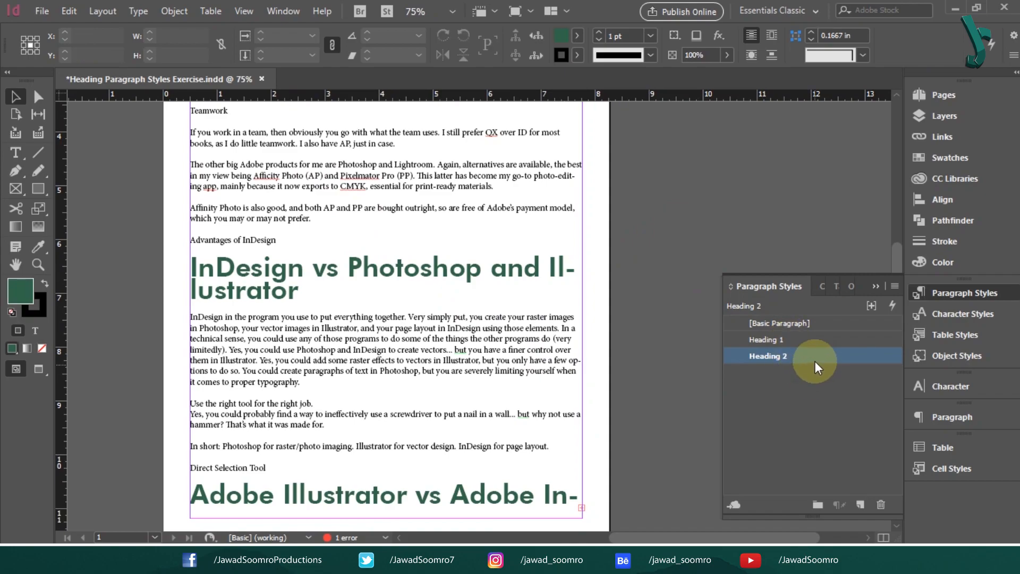
double_click(792, 356)
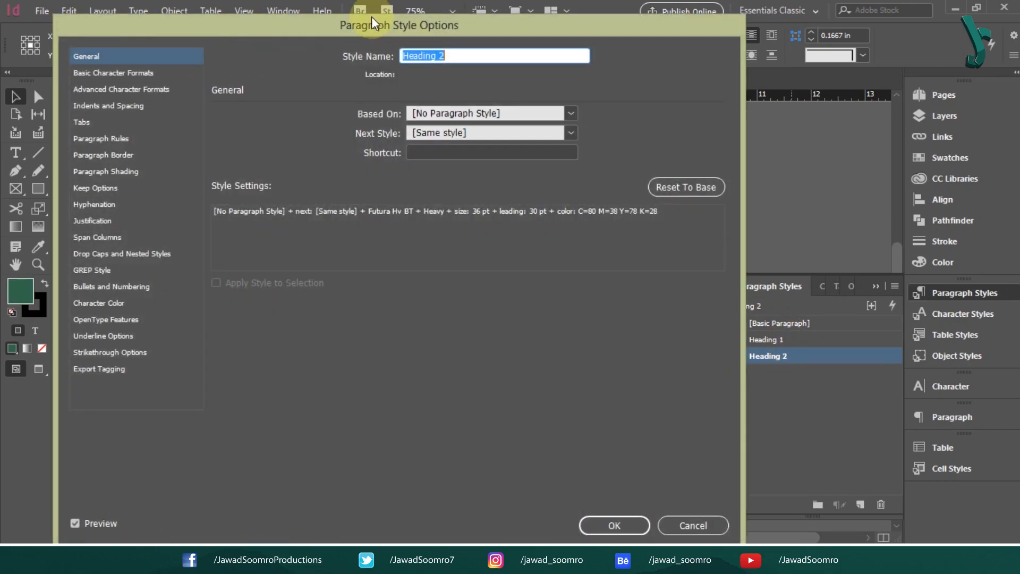
left_click_drag(332, 14, 909, 33)
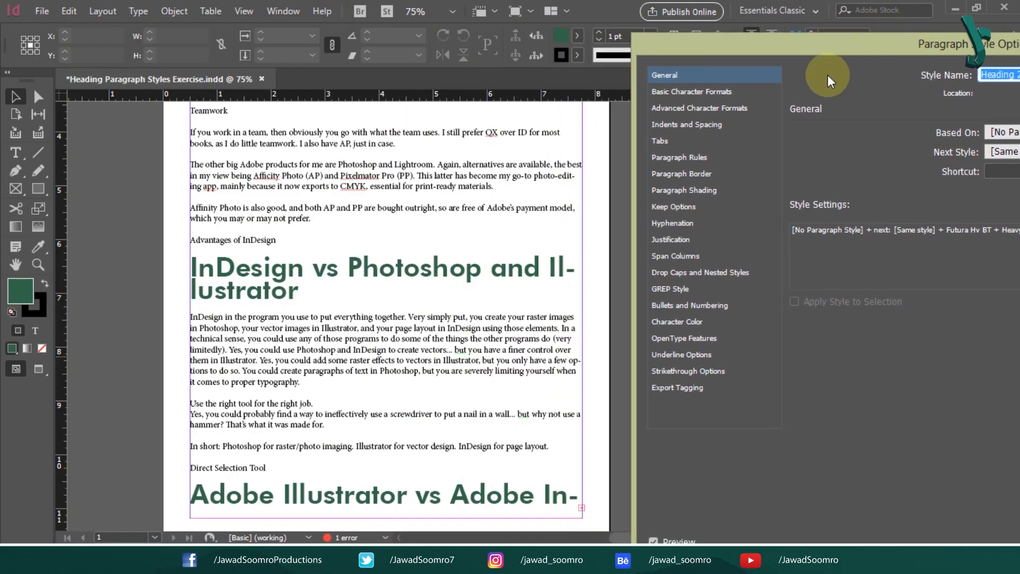
left_click(690, 92)
left_click_drag(853, 41, 604, 35)
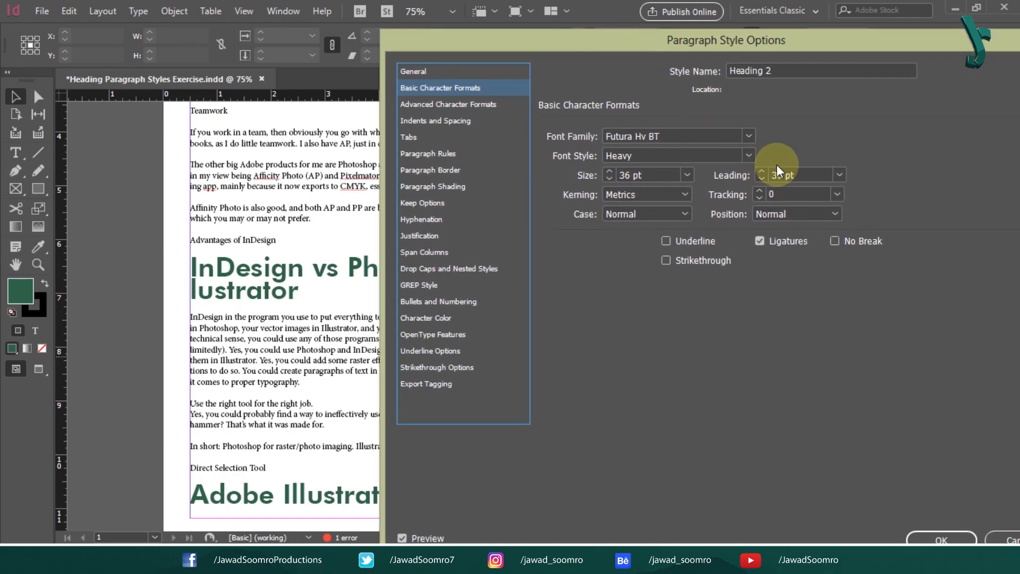
left_click(833, 172)
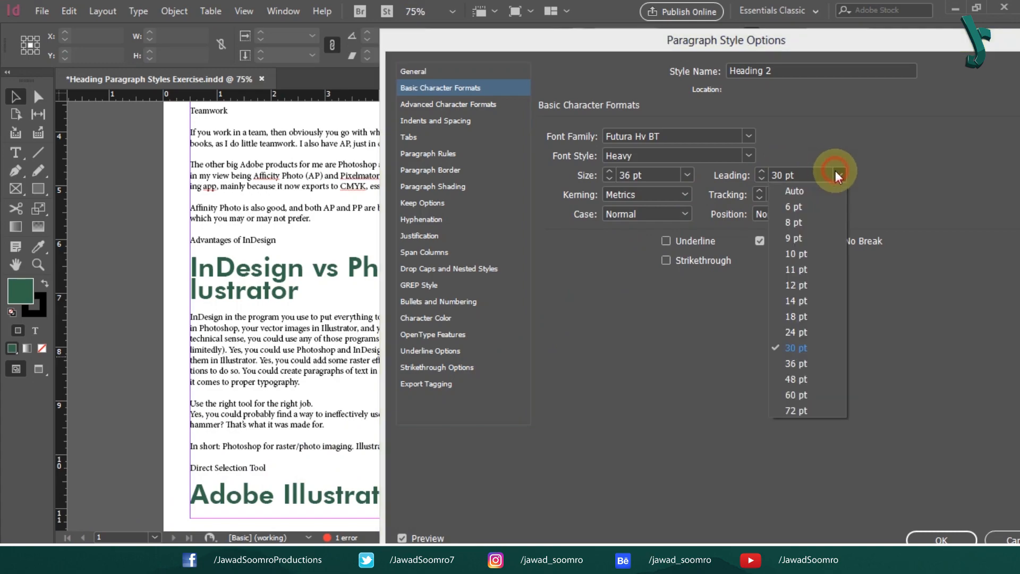
left_click(796, 380)
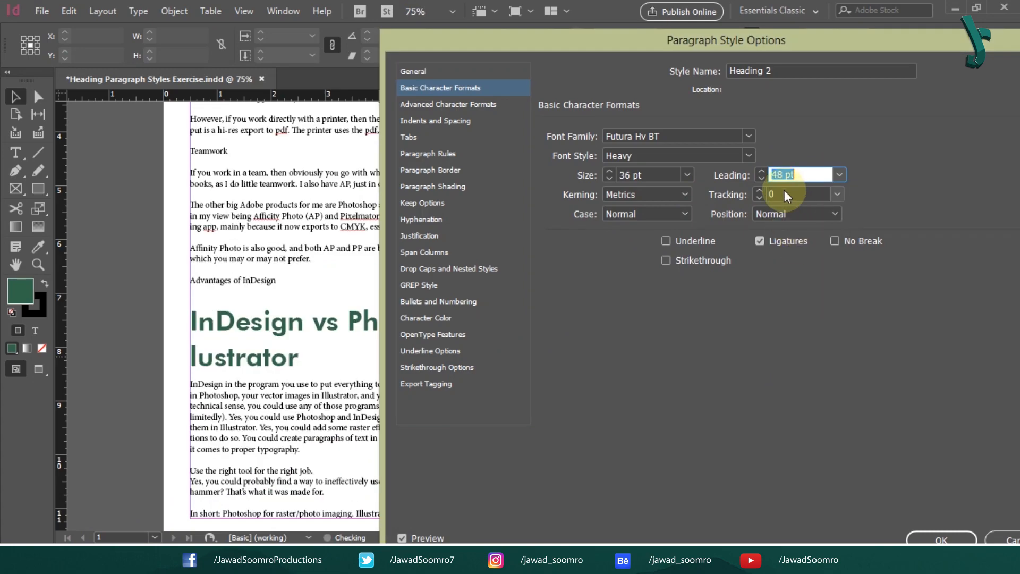
left_click(761, 171)
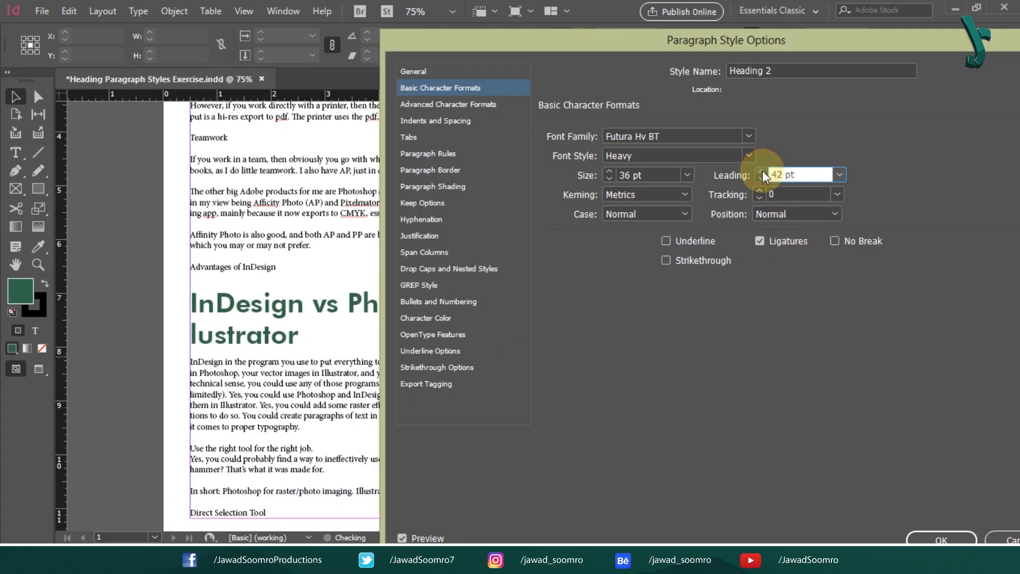
left_click(925, 537)
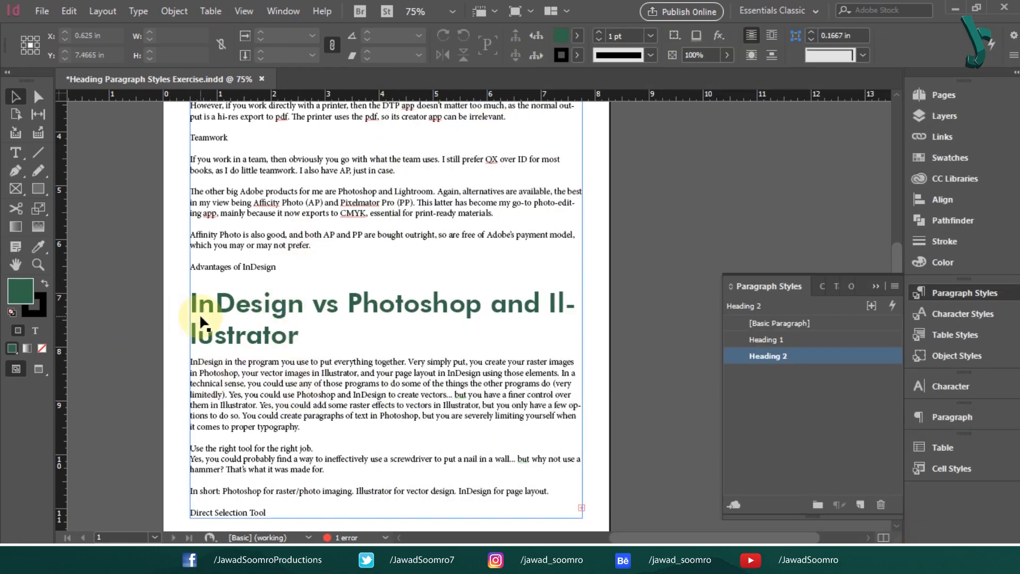
Step: Reopen the Heading 2 style's options and set its font size to 30 pt
double_click(810, 358)
left_click_drag(195, 10, 843, 70)
left_click(584, 124)
left_click(799, 210)
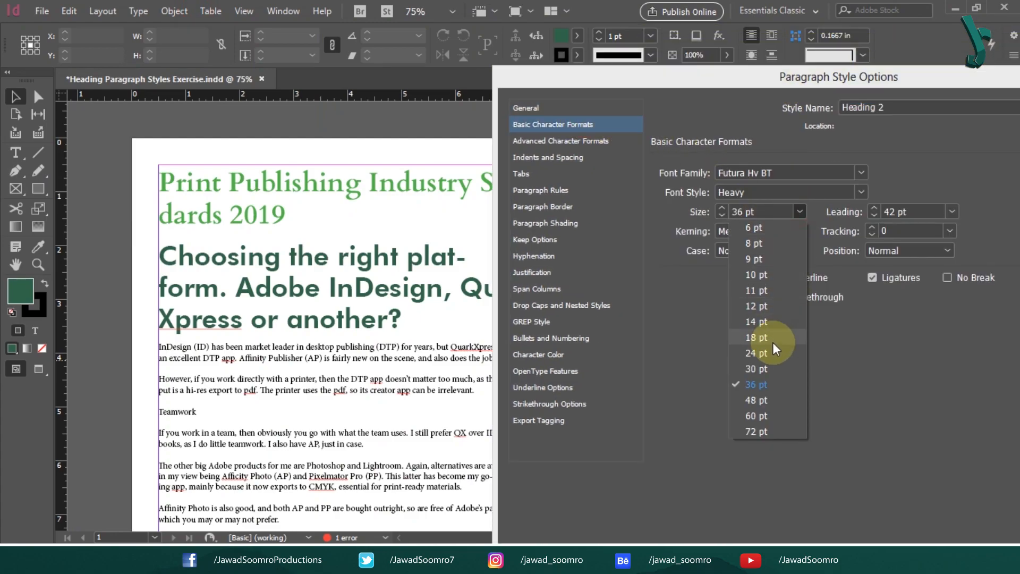
left_click(766, 368)
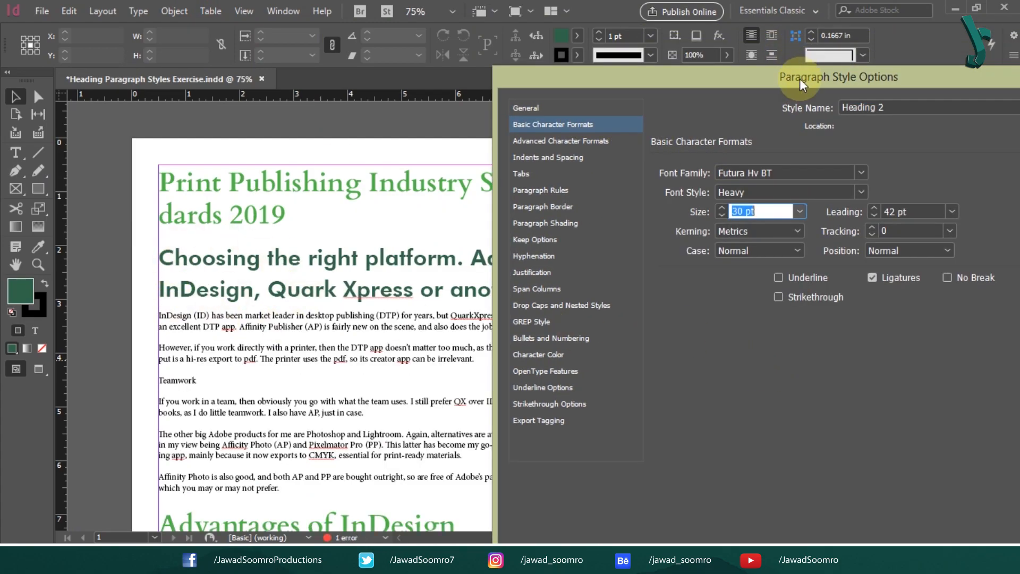
left_click_drag(799, 78, 507, 11)
left_click(768, 508)
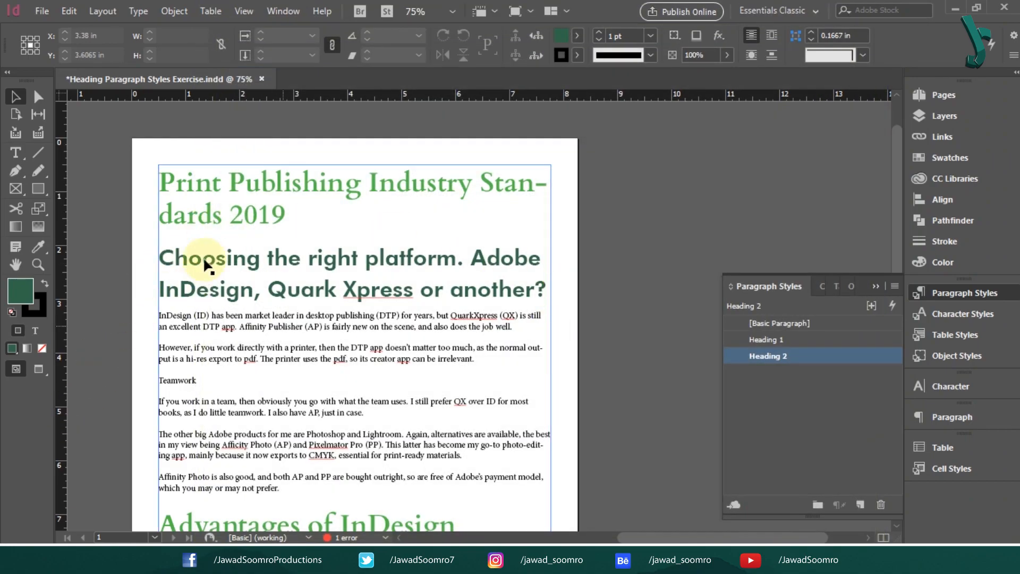
Step: Check the resized Heading 2 headings on the page and save the document
scroll(211, 268, "down", 5)
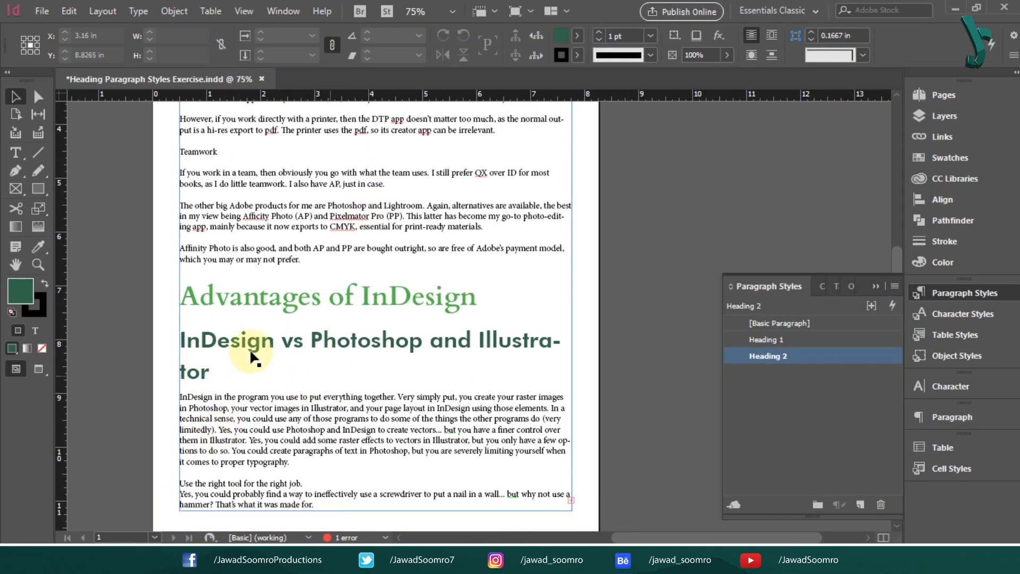
left_click(734, 244)
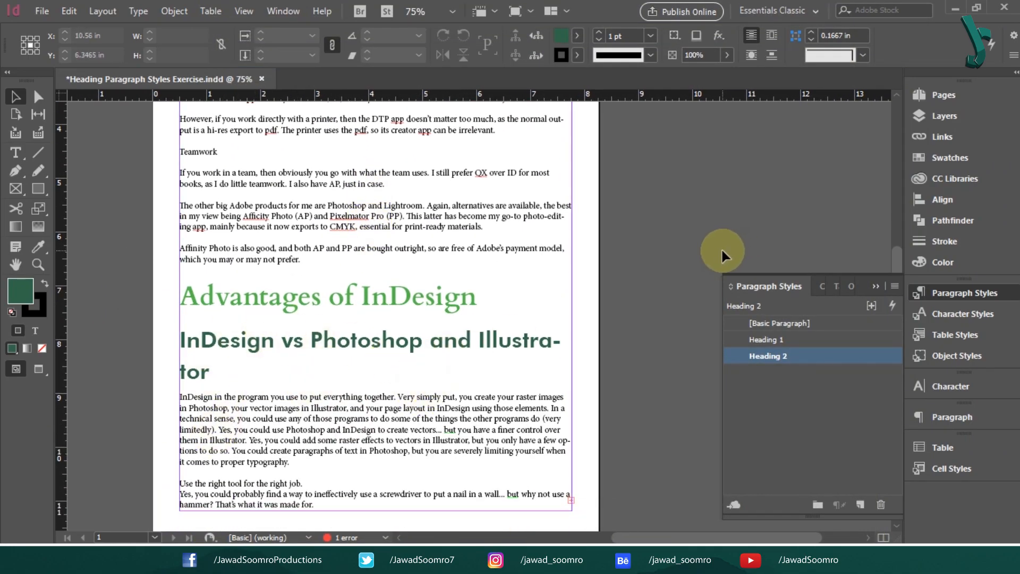
key("ctrl+0")
key("ctrl+s")
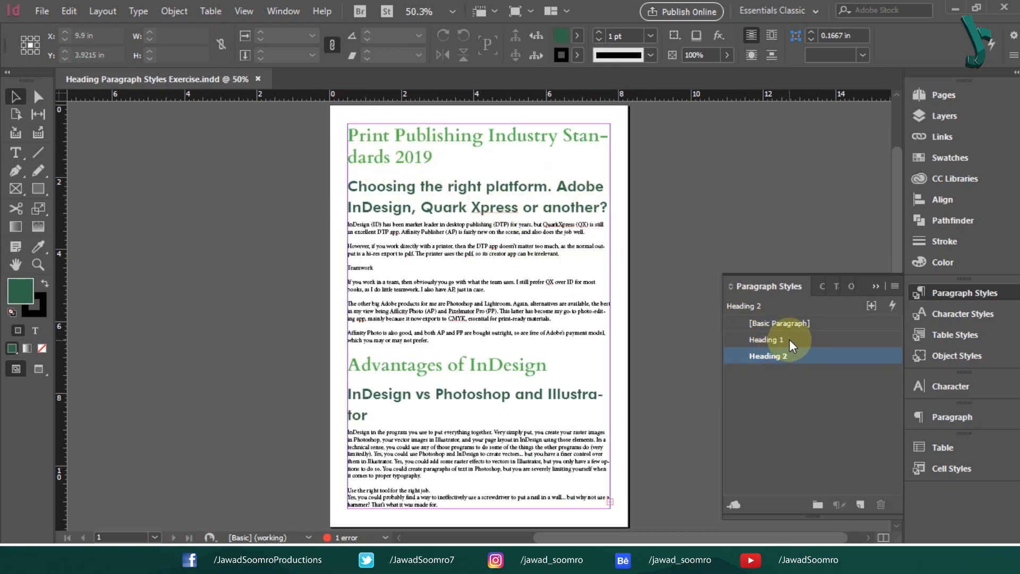
Step: Duplicate the Heading 2 paragraph style and name the copy Heading 3
left_click(769, 340)
left_click(774, 357)
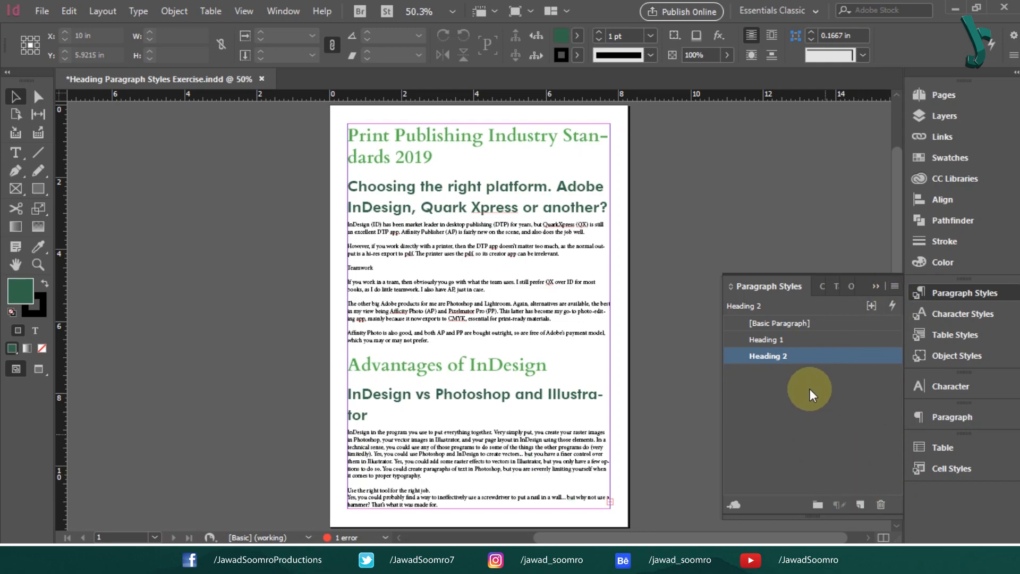
right_click(795, 356)
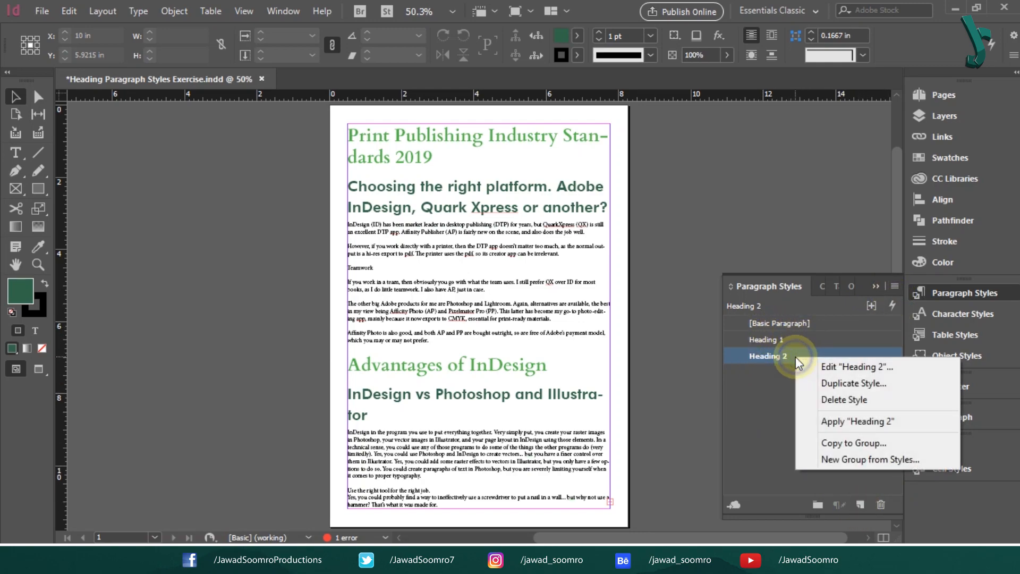
left_click(829, 387)
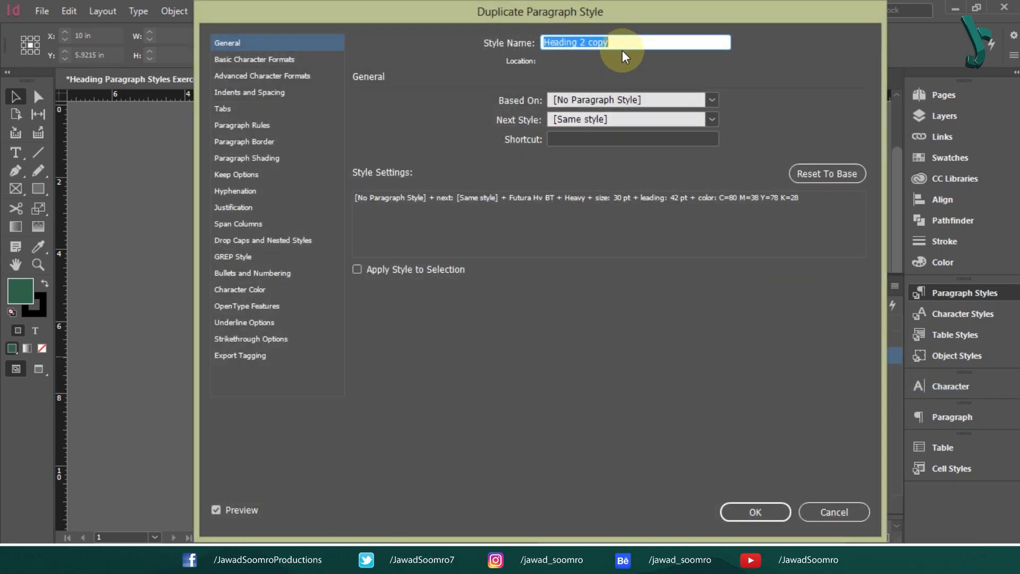
key("Right")
key("BackSpace")
key("BackSpace")
key("BackSpace")
key("BackSpace")
key("BackSpace")
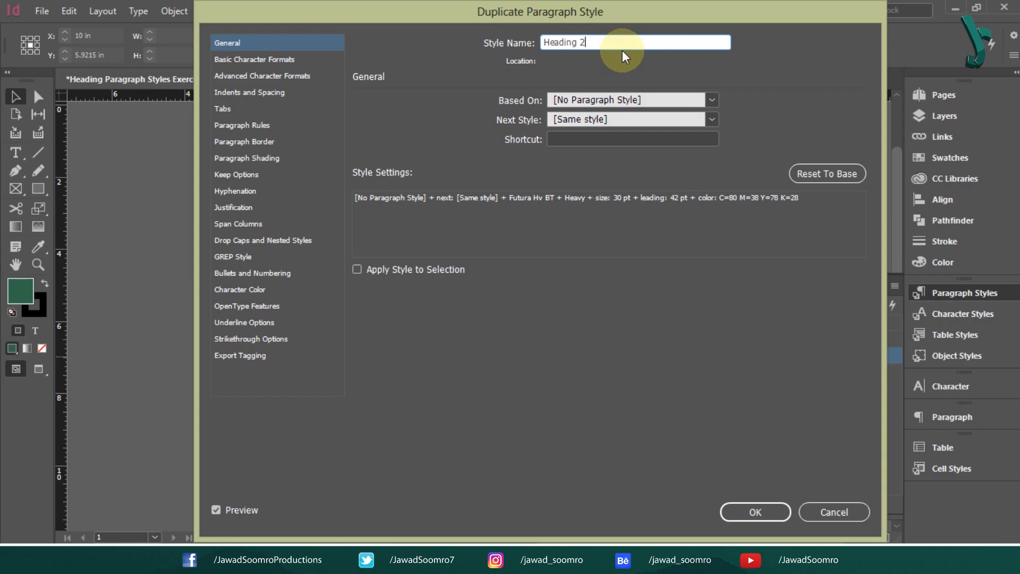
key("BackSpace")
type("3")
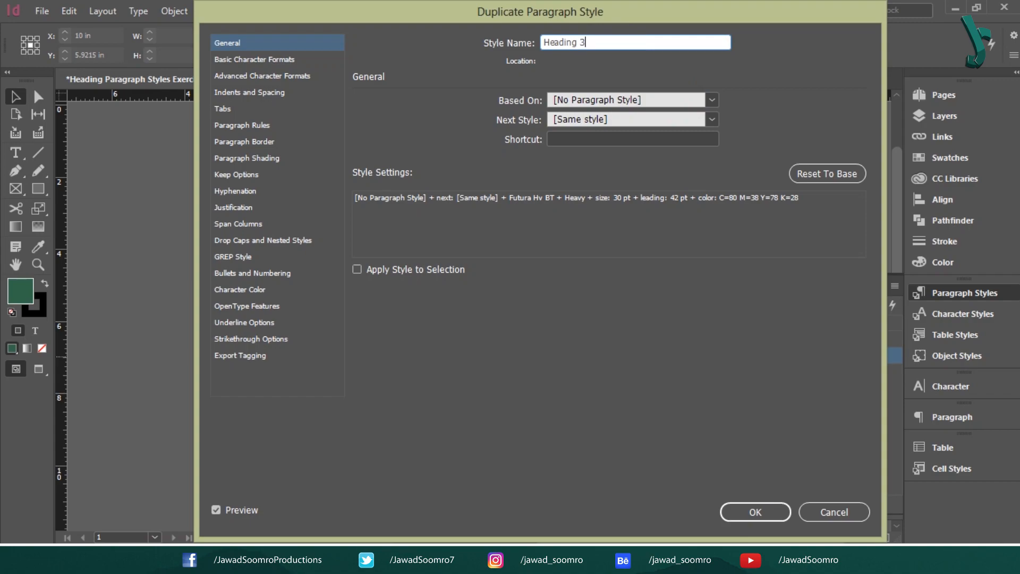
Step: Set the Heading 3 style's font family to Cardo and its font style to Regular
left_click(272, 59)
left_click(522, 106)
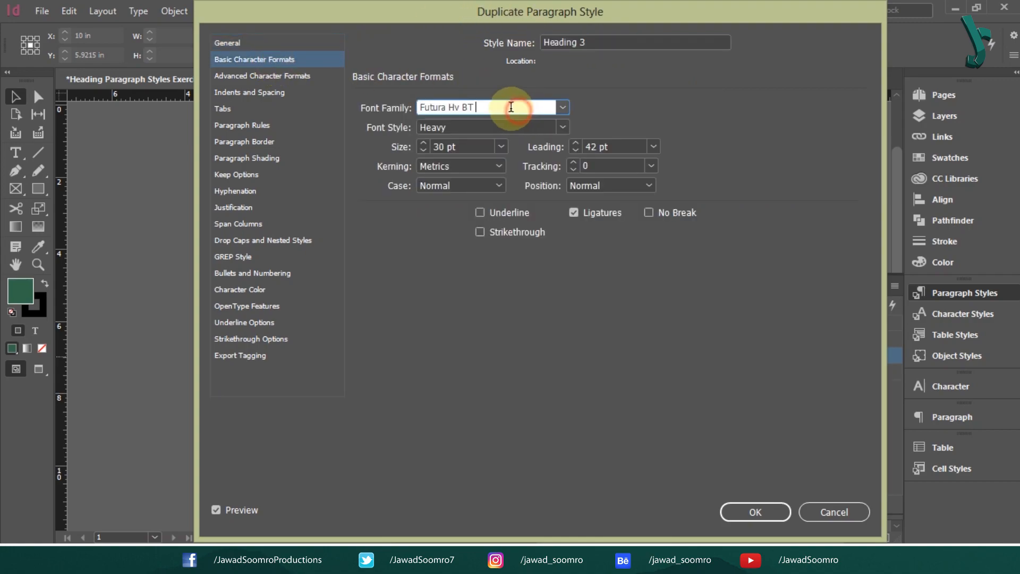
type("Cardo")
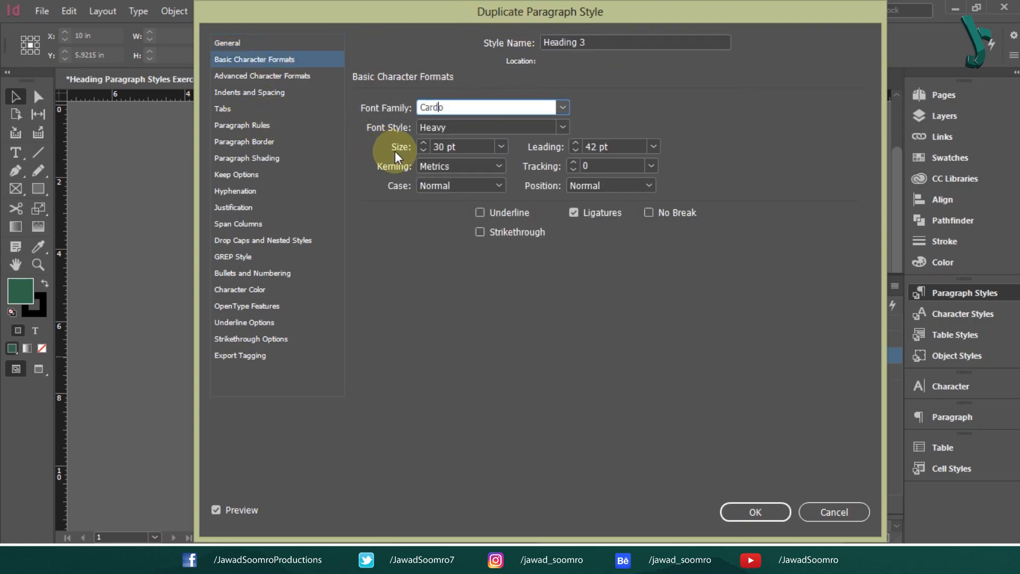
key("Tab")
left_click(562, 126)
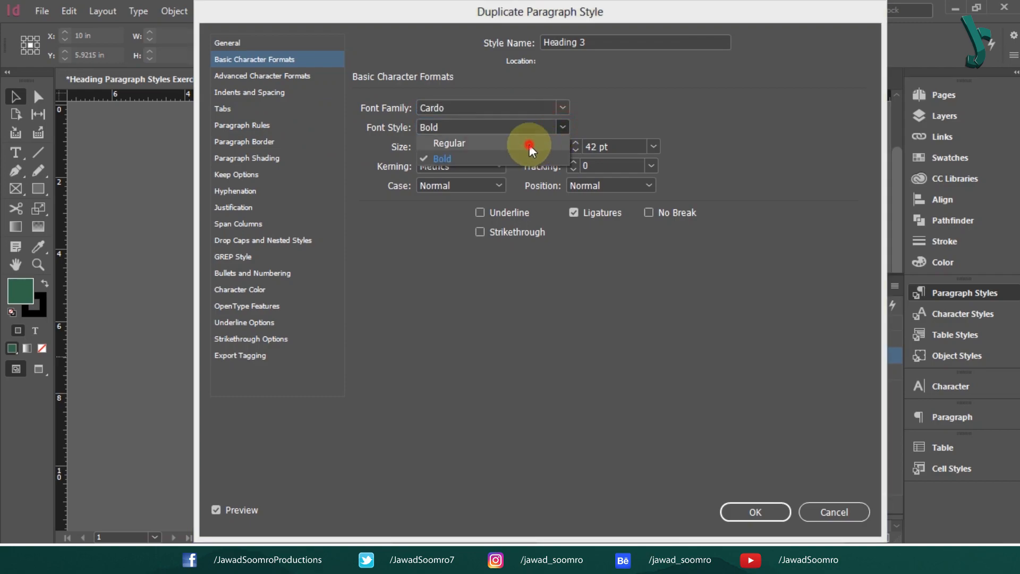
left_click(506, 145)
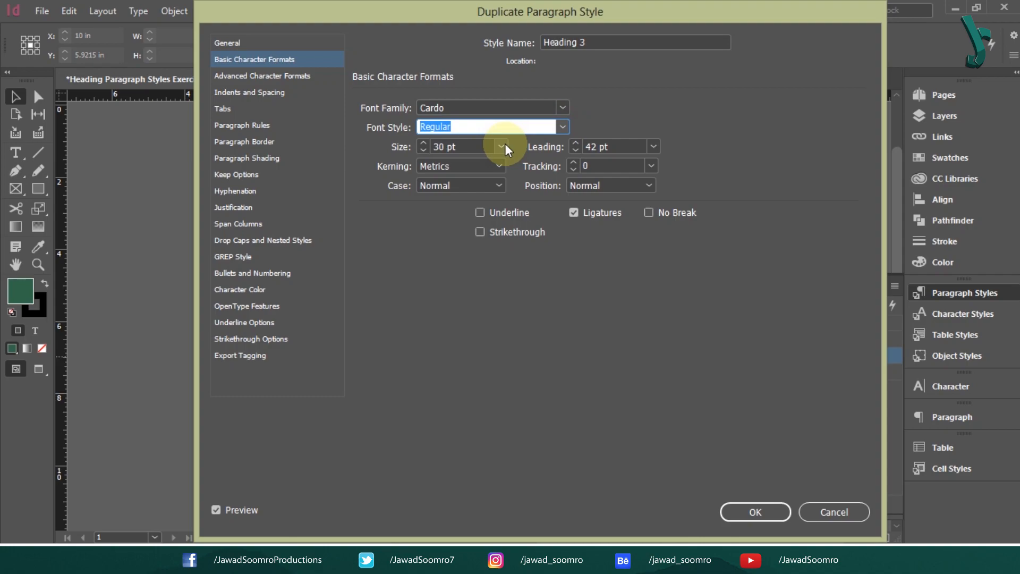
Step: Set the Heading 3 style's font size to 18 pt and its leading to 18 pt
left_click(502, 146)
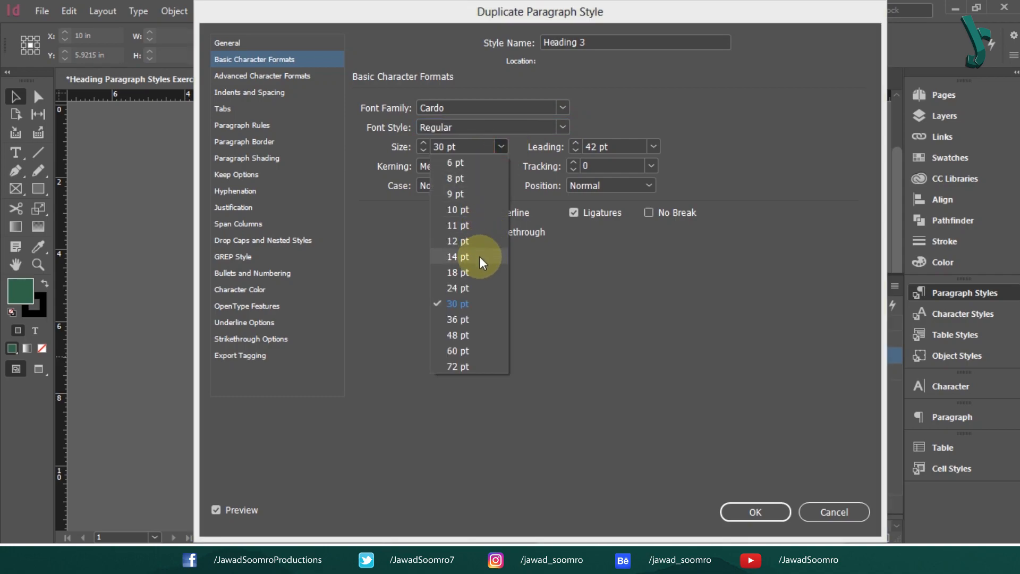
left_click(477, 272)
left_click(653, 146)
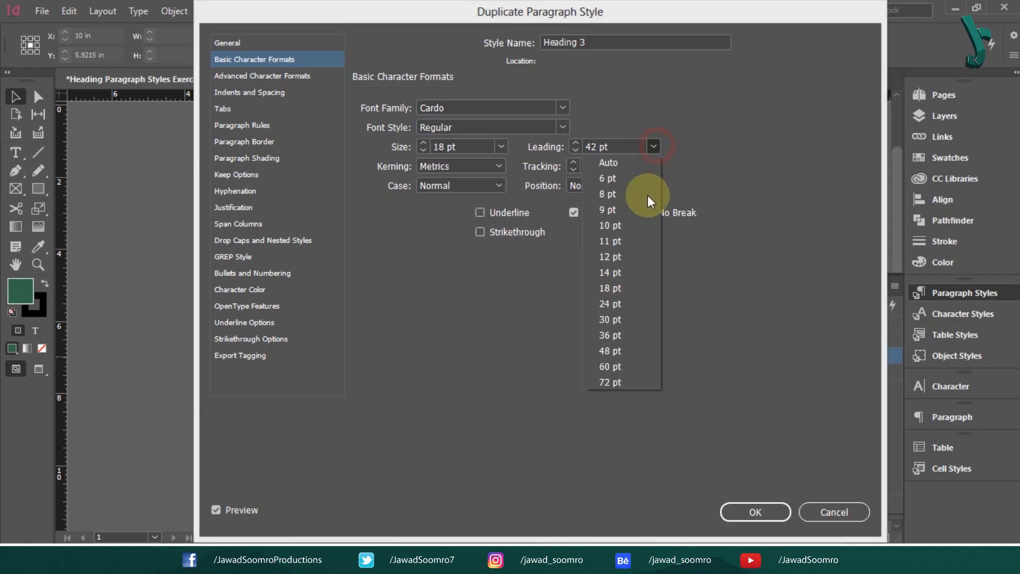
left_click(632, 289)
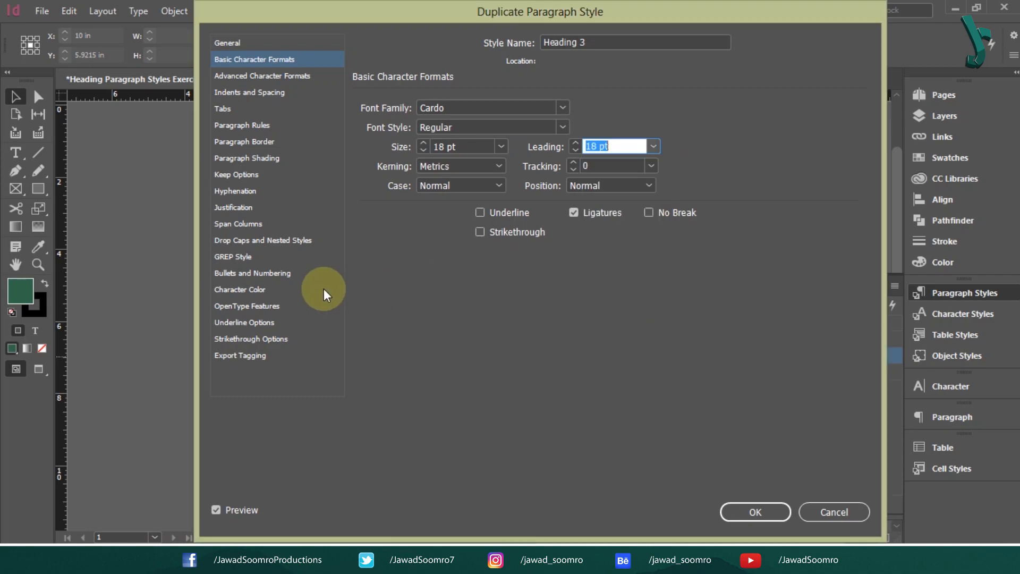
Step: Set the Heading 3 character color to [Black] rather than [Registration] and create the duplicated style
left_click(246, 290)
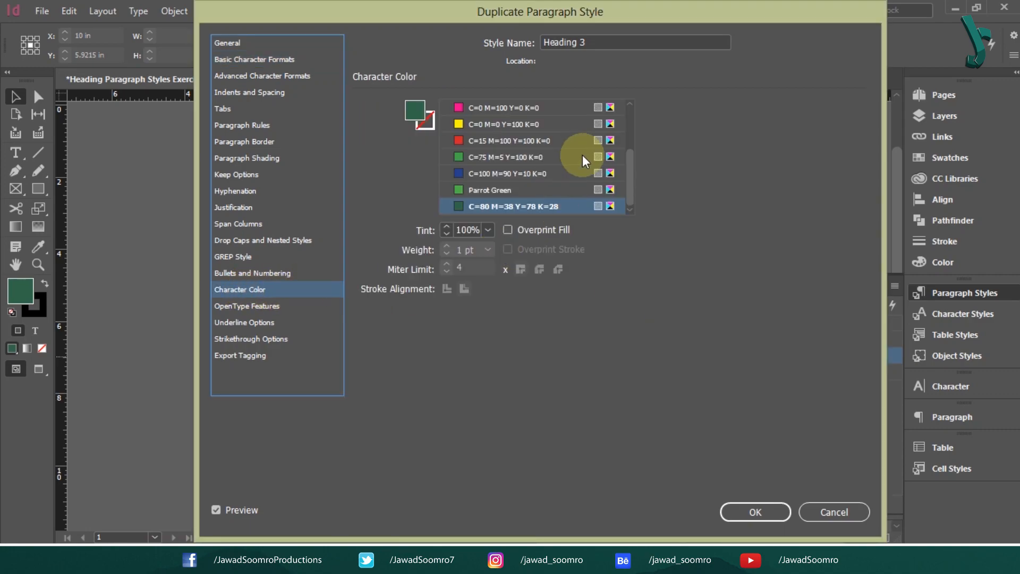
left_click_drag(629, 181, 615, 124)
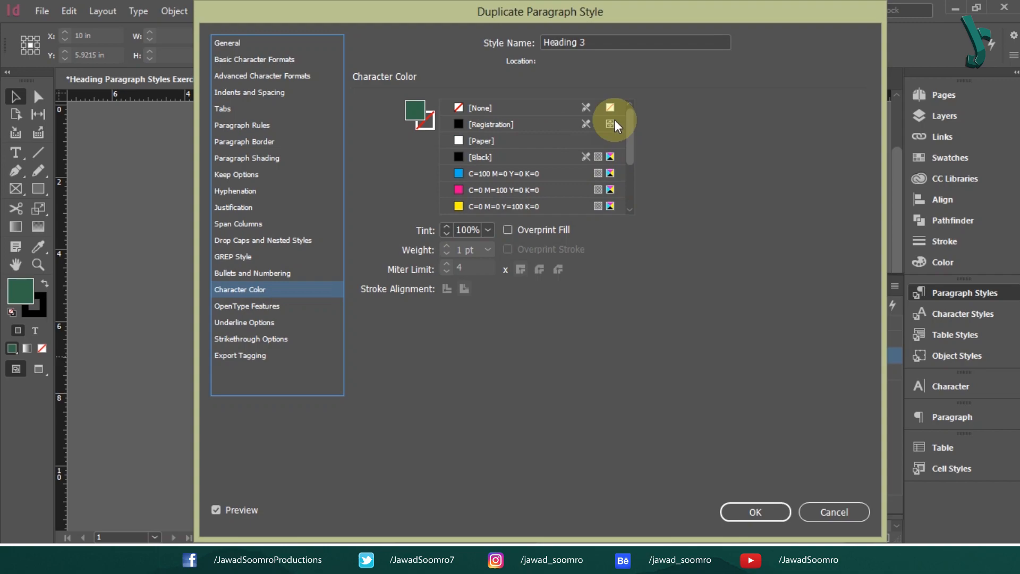
left_click(494, 165)
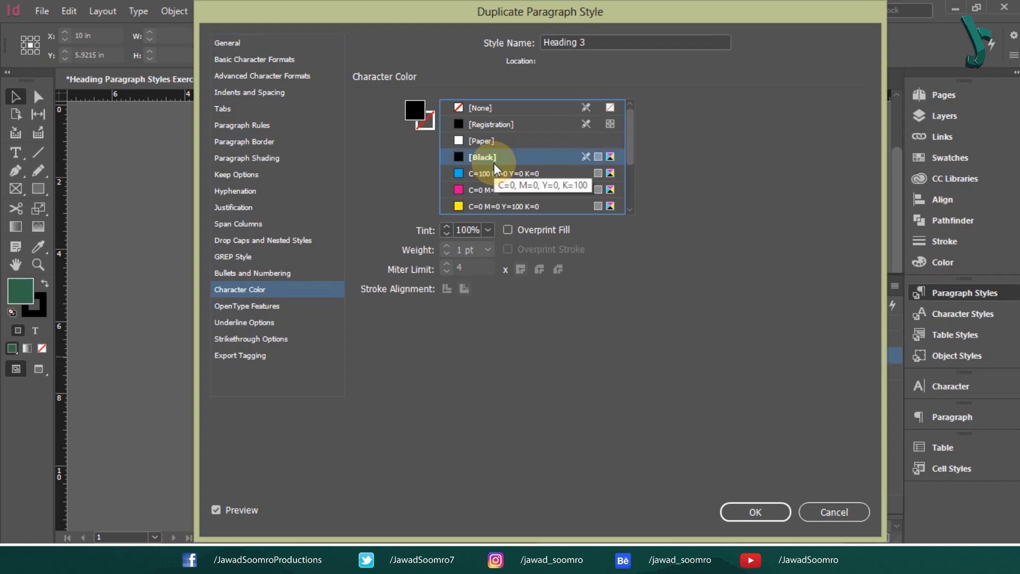
left_click(487, 124)
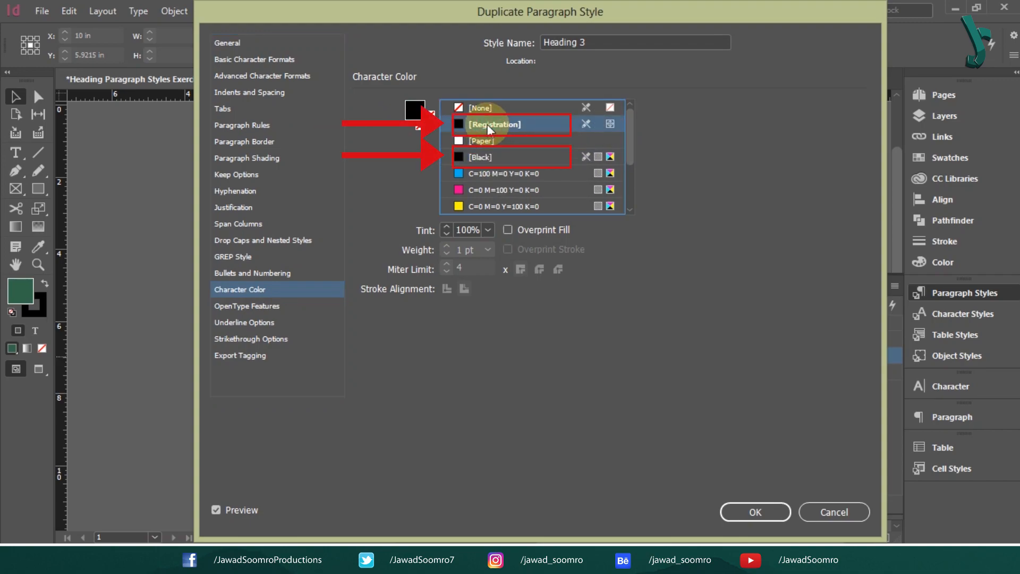
left_click(489, 157)
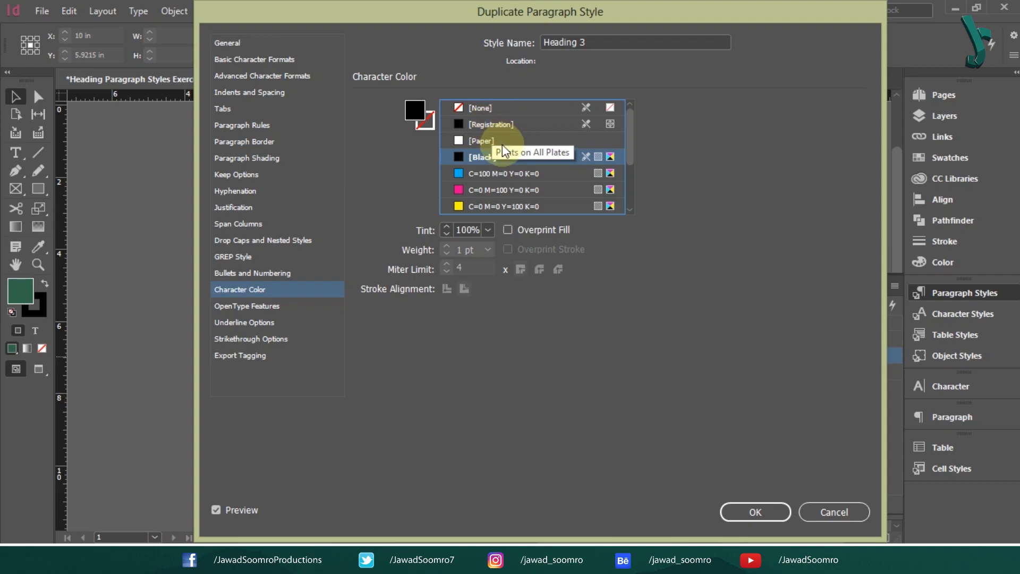
left_click(481, 156)
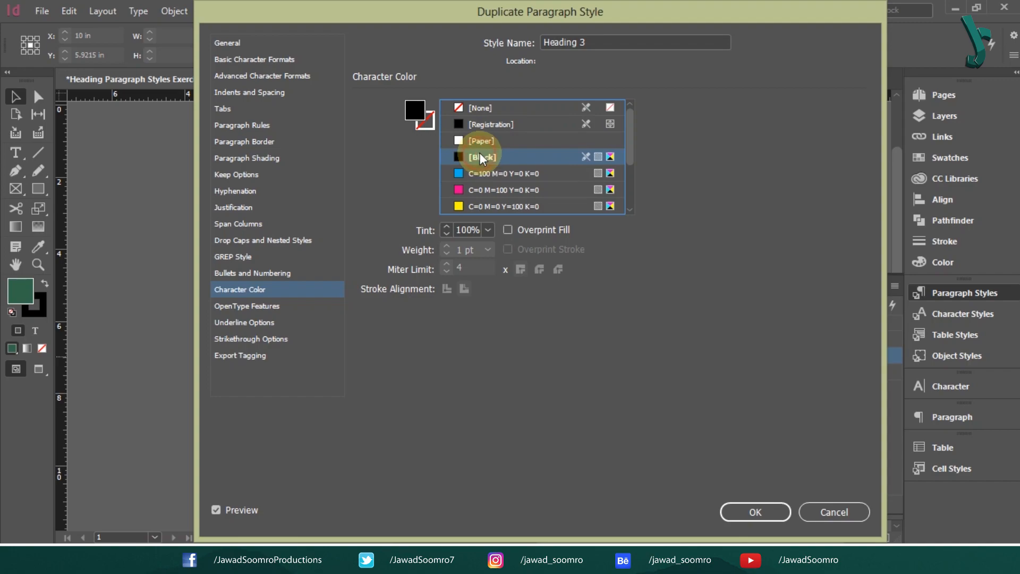
left_click(754, 512)
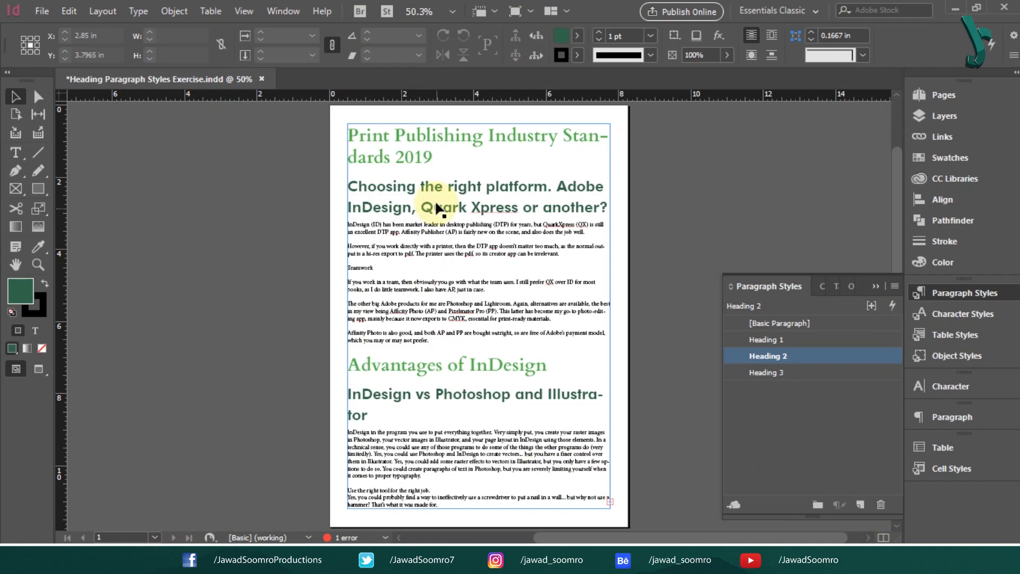
Step: Apply the Heading 3 style to the "Teamwork" and "Use the right tool for the right job." lines
double_click(380, 267)
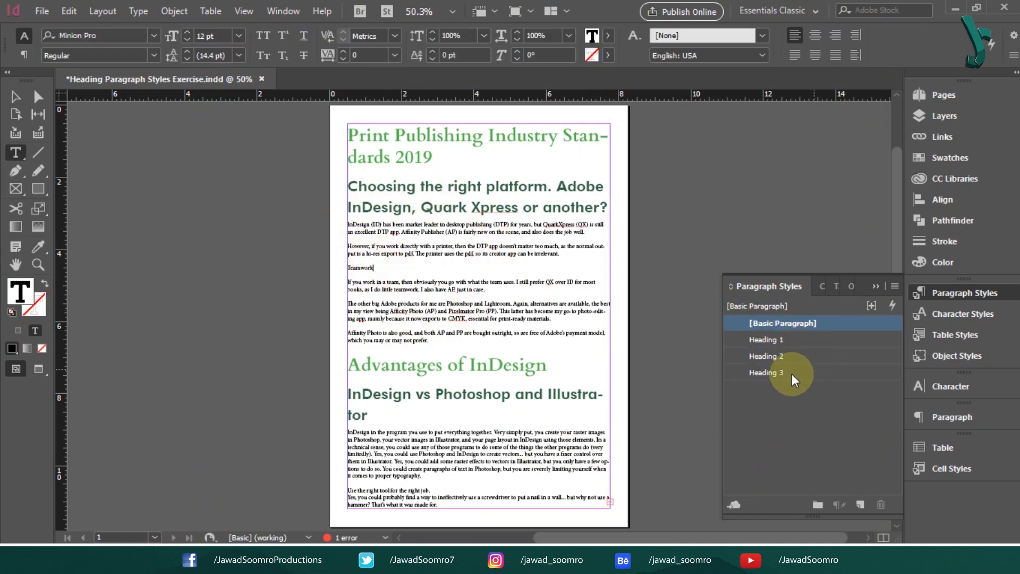
left_click(768, 372)
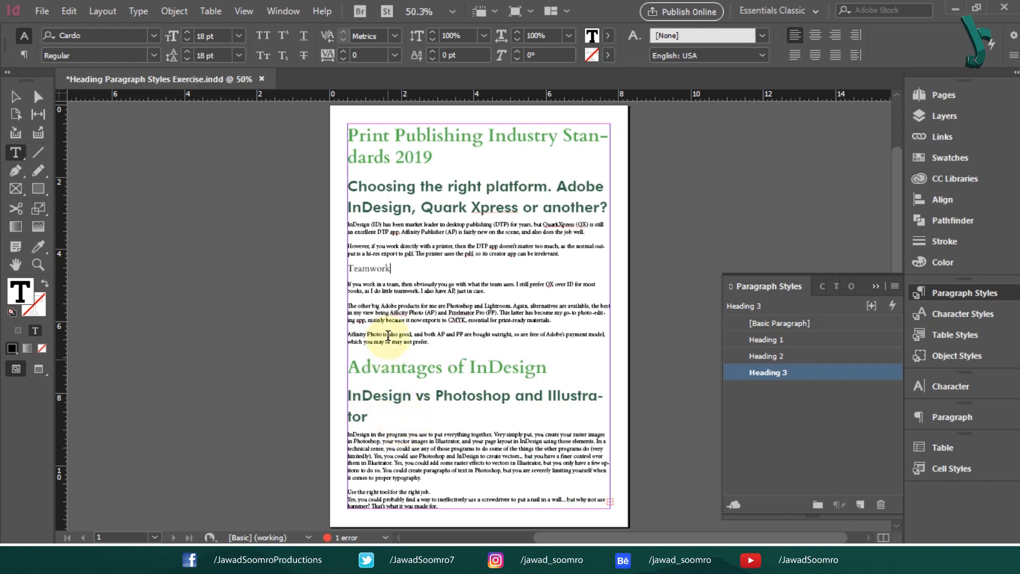
left_click(439, 497)
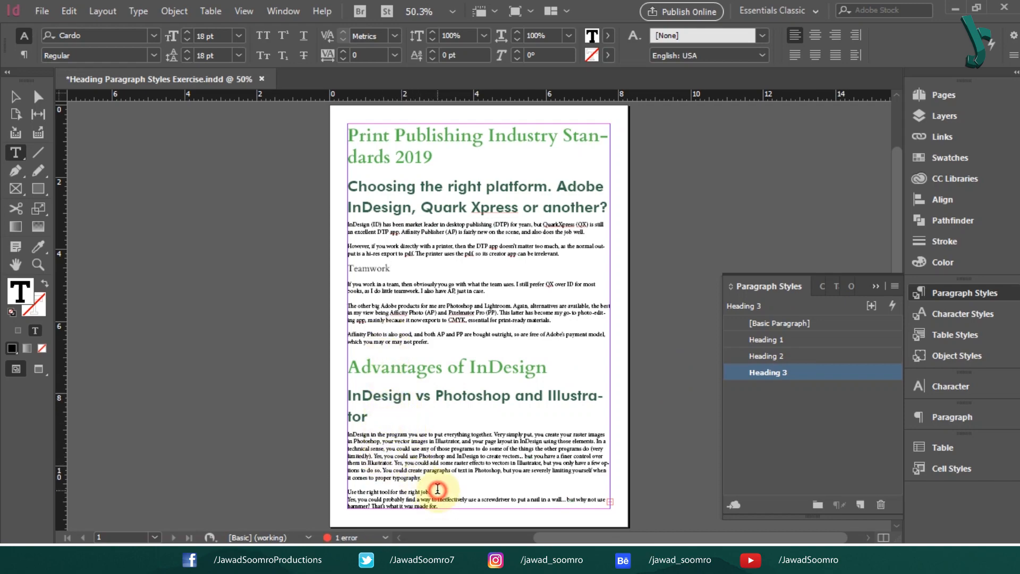
left_click(823, 372)
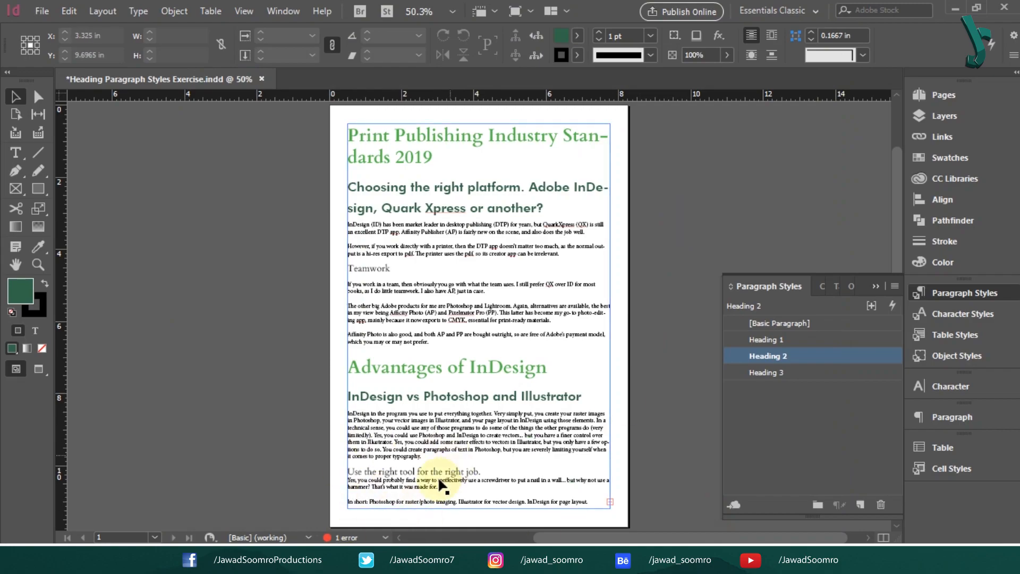
Step: With nothing selected, edit the Heading 3 style and set its font style to Bold
key("ctrl+equal")
key("ctrl+equal")
key("ctrl+equal")
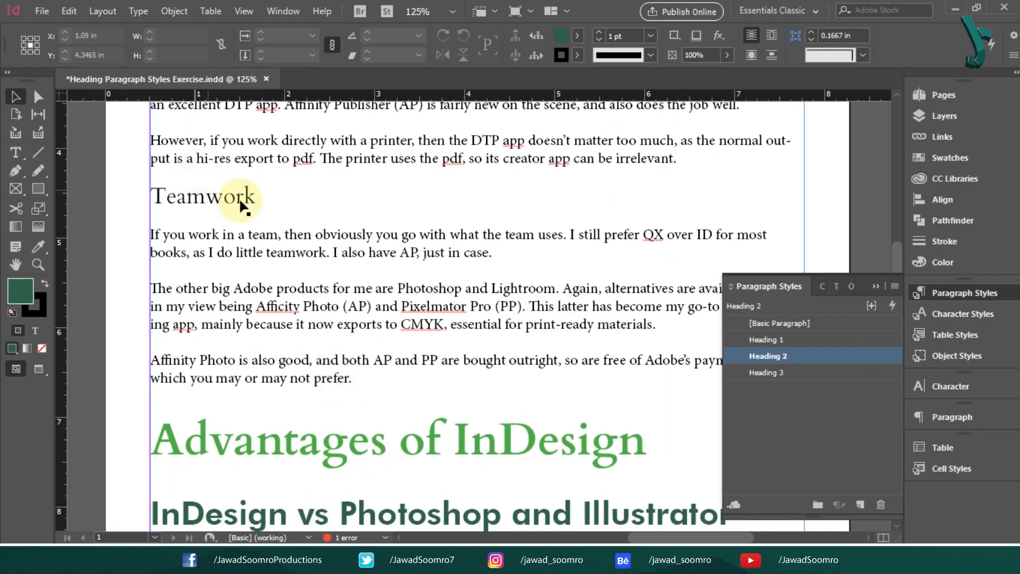
double_click(801, 372)
left_click(222, 59)
left_click(524, 120)
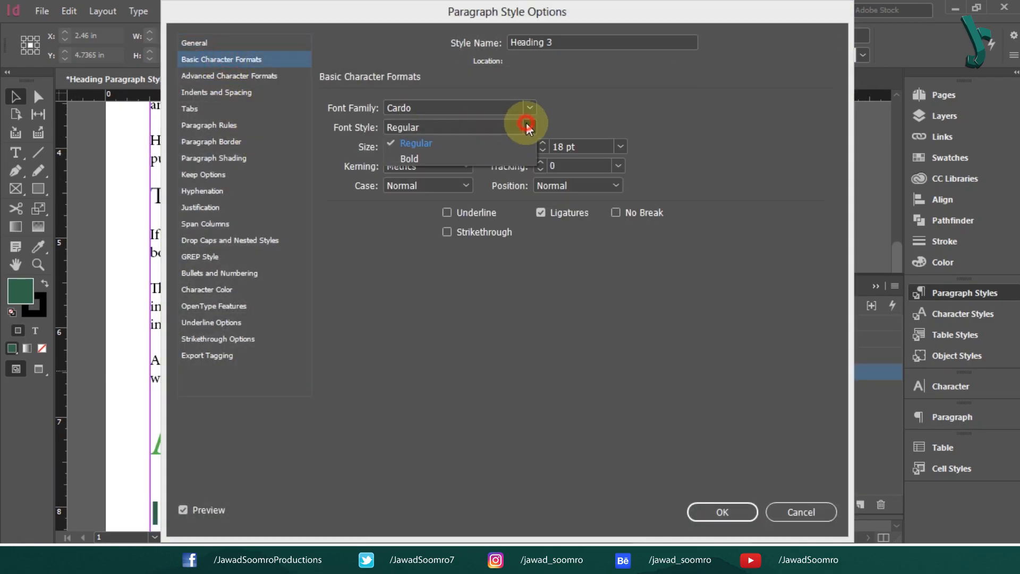
left_click(417, 142)
left_click(723, 511)
Step: Examine the bold Heading 3 lines against the other headings at close range and across the whole page
key("ctrl+minus")
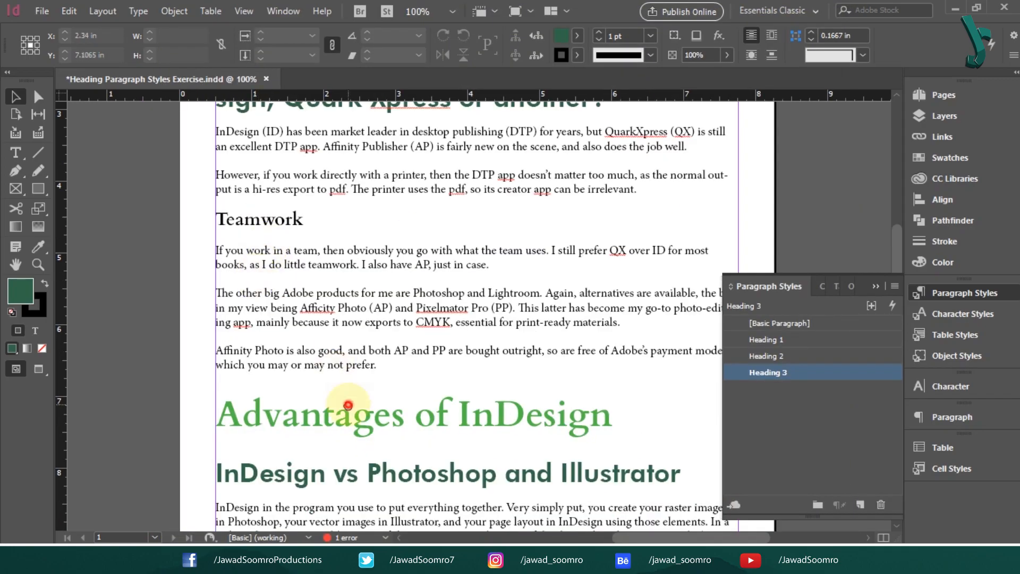
left_click_drag(348, 405, 328, 125)
left_click_drag(388, 230, 396, 513)
left_click_drag(257, 405, 364, 92)
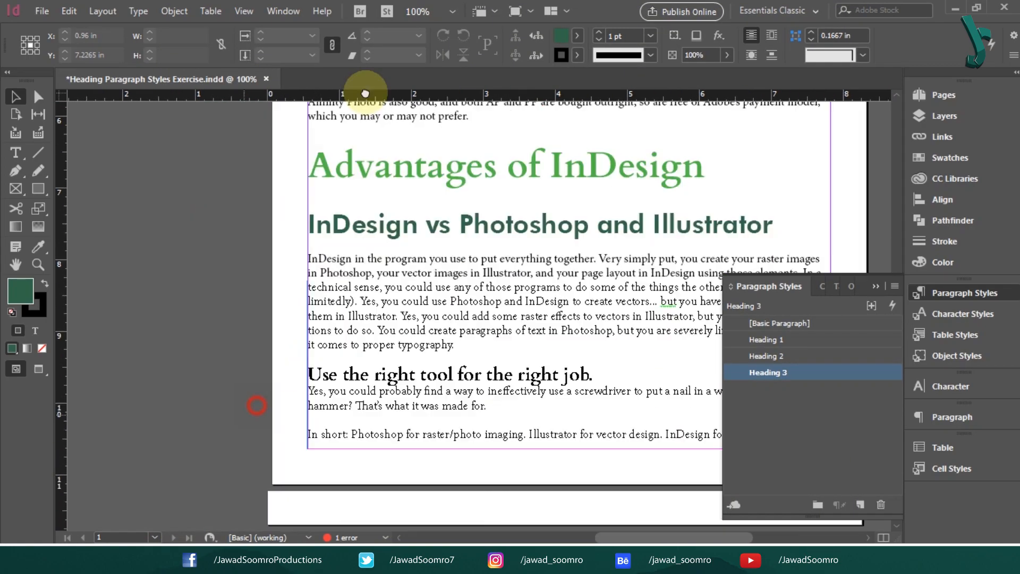
left_click_drag(233, 325, 340, 330)
key("ctrl+minus")
key("ctrl+minus")
key("ctrl+minus")
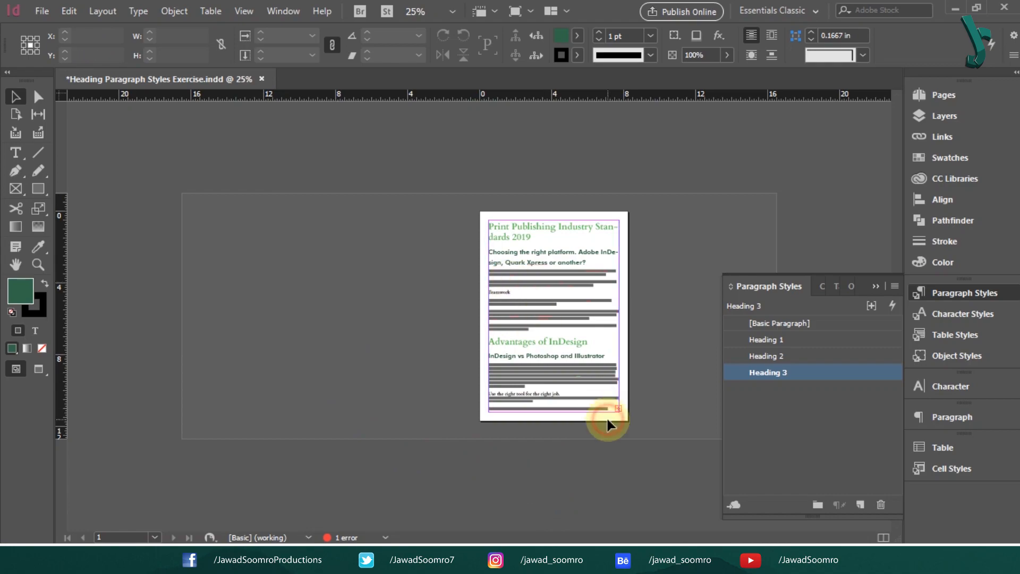
key("ctrl+equal")
key("ctrl+equal")
left_click_drag(623, 474, 292, 294)
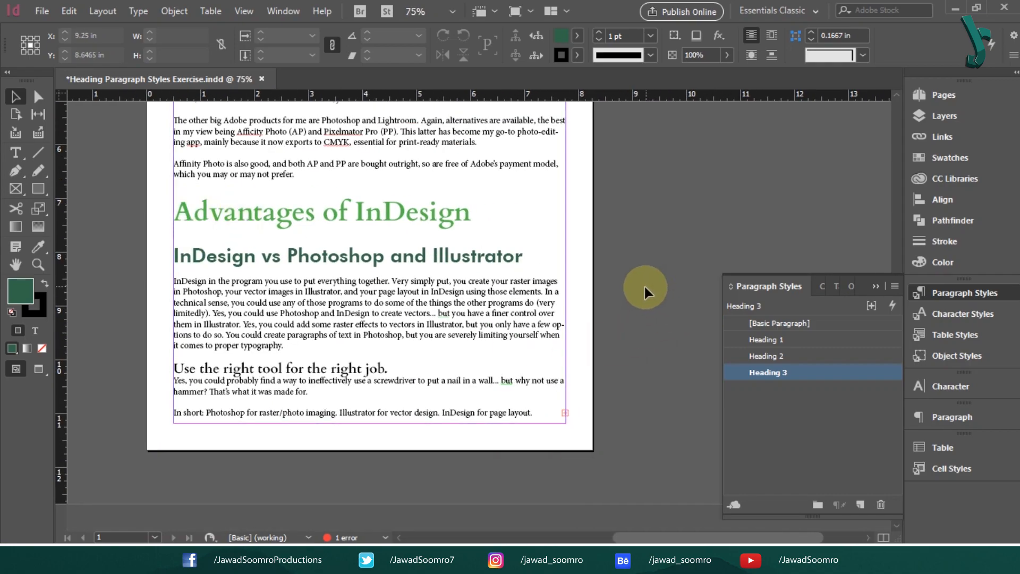
key("ctrl+0")
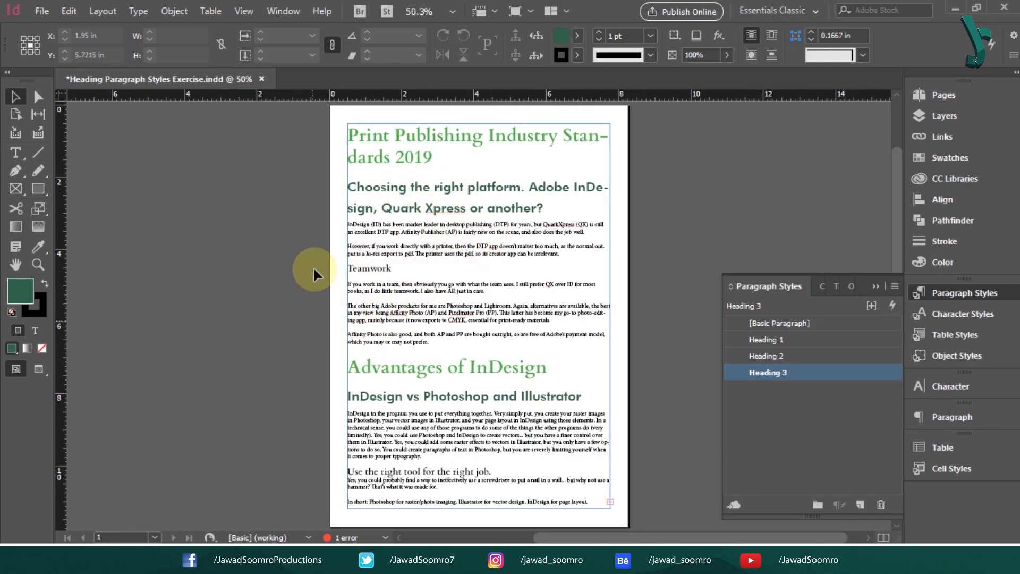
Step: Edit the Heading 3 style with the page in view and set its character color to C=100 M=90 Y=10 K=0
double_click(806, 374)
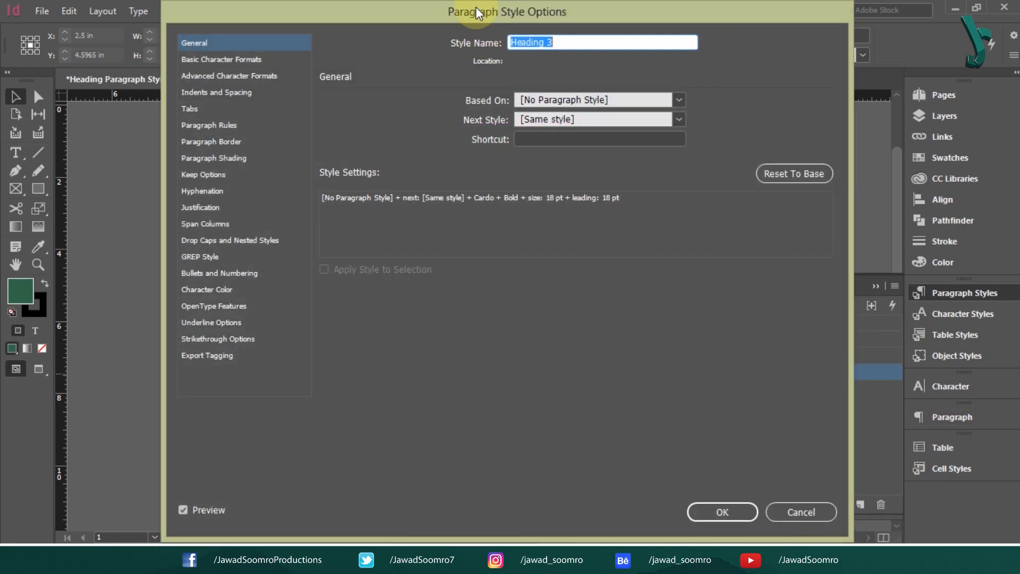
left_click_drag(476, 6, 879, 21)
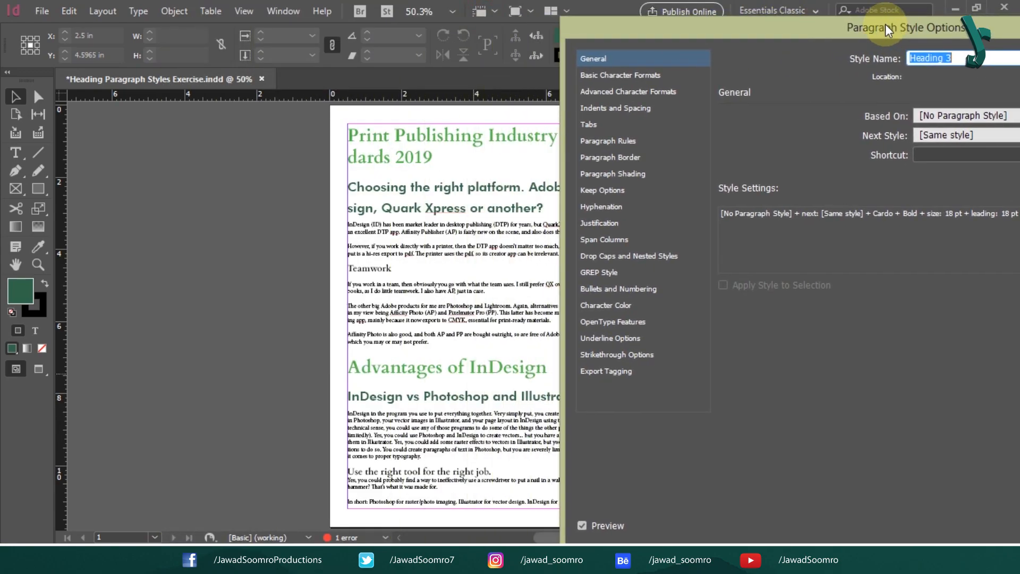
left_click(631, 306)
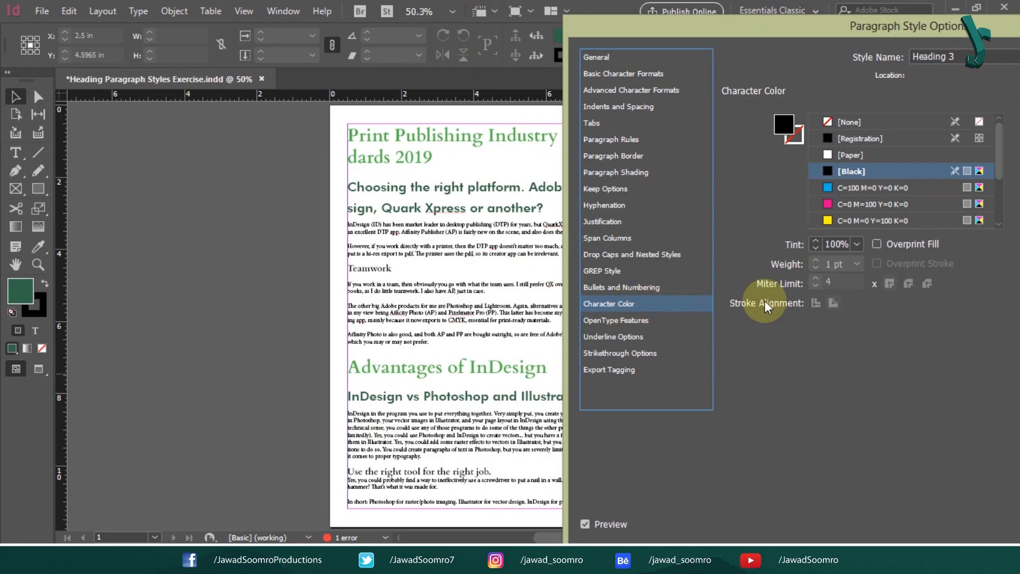
scroll(1000, 170, "down", 3)
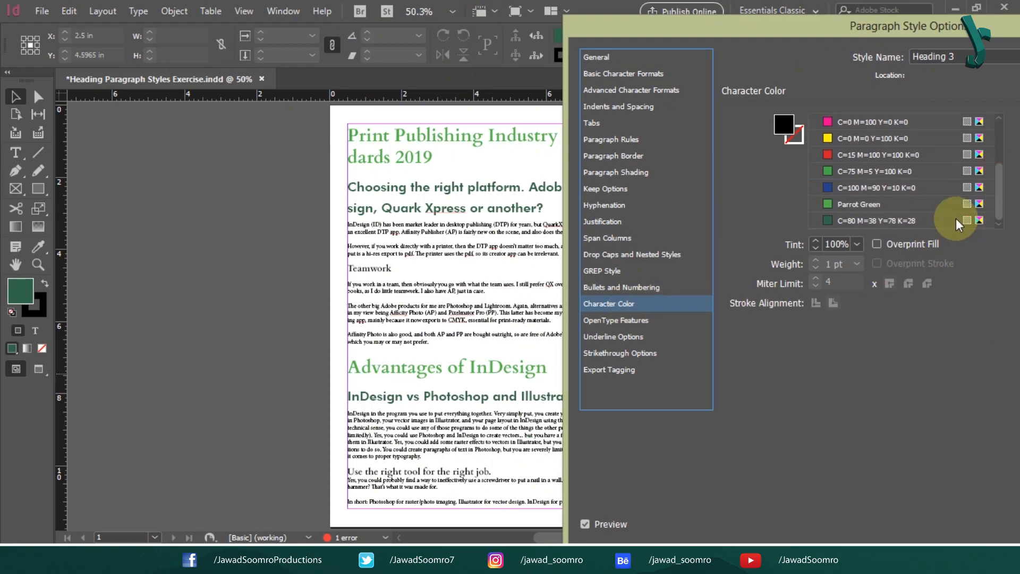
left_click(837, 189)
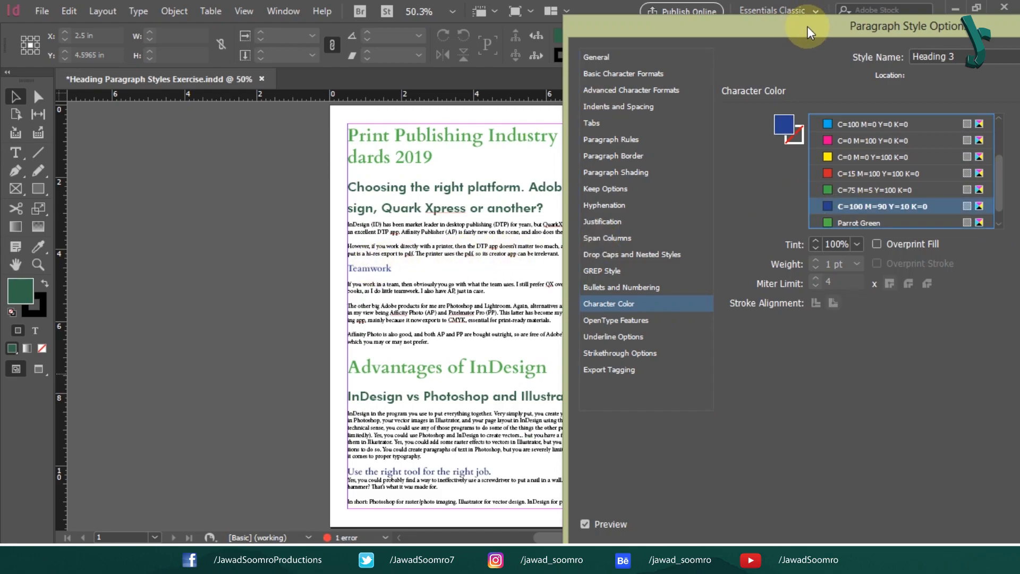
left_click_drag(807, 27, 509, 20)
left_click(834, 523)
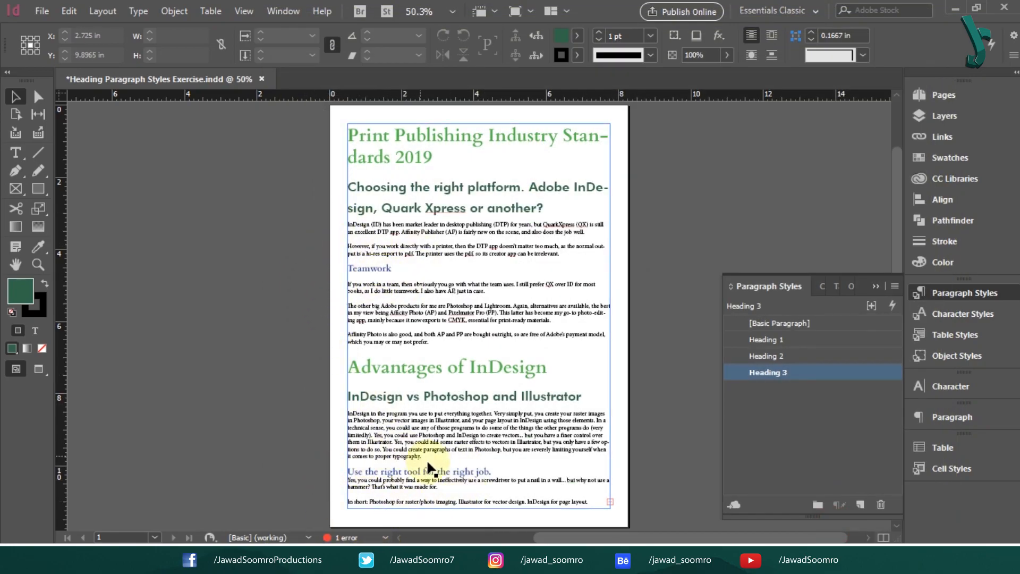
Step: Inspect the recolored Heading 3 lines up close on the page
left_click(262, 470)
key("ctrl+equal")
key("ctrl+equal")
key("ctrl+equal")
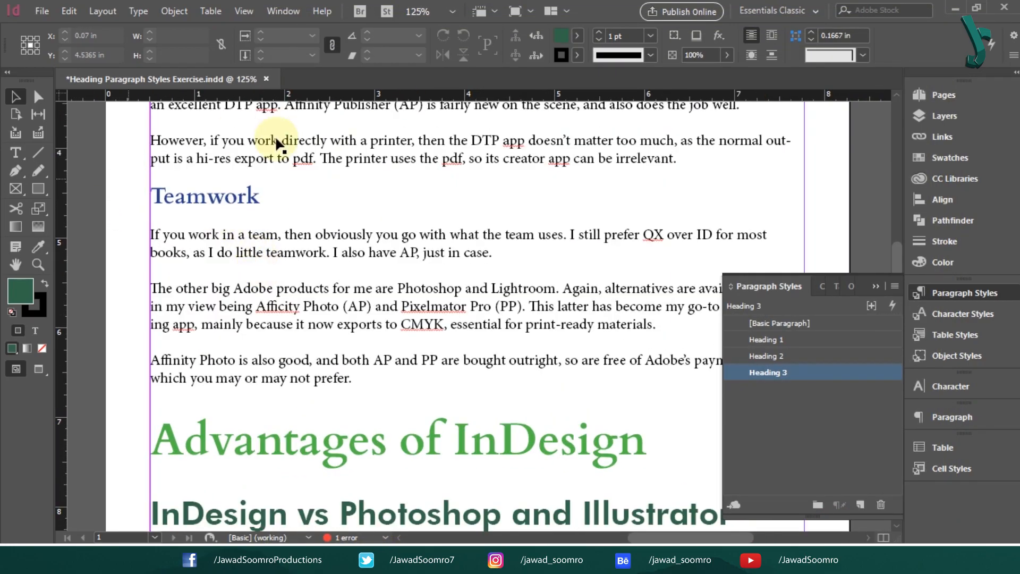
left_click_drag(244, 462, 244, 113)
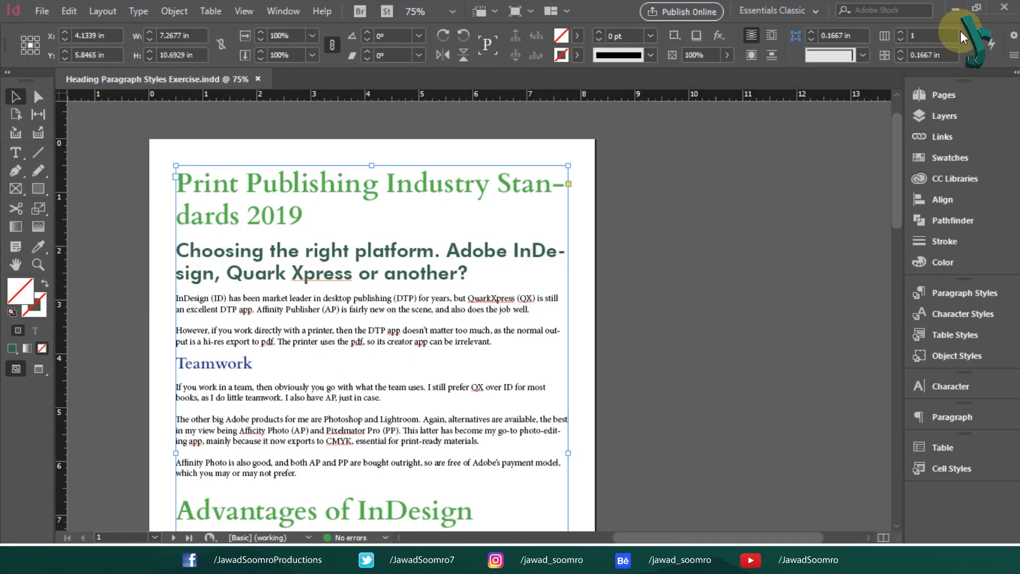
Step: Enter the article's text frame and select body text from the first paragraph into the second to view its character formatting
left_click(231, 365)
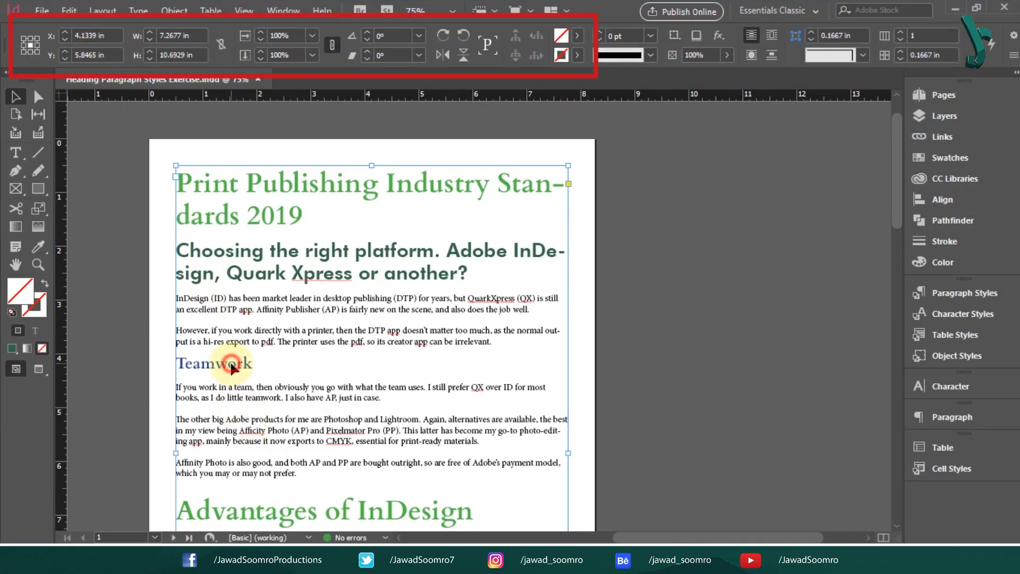
left_click(231, 365)
left_click_drag(200, 298, 370, 326)
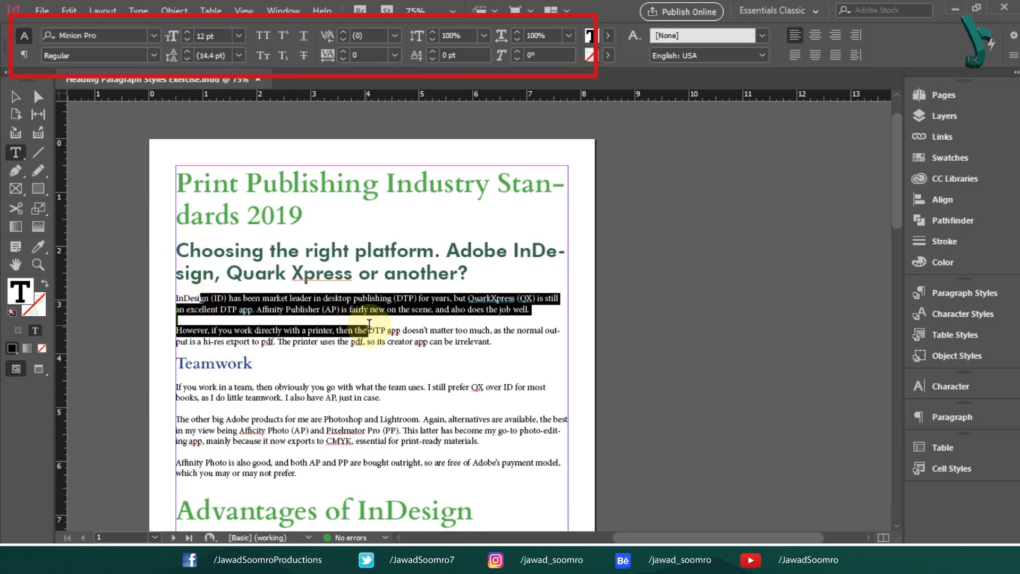
Step: Select "(ID)" in the first body paragraph and view the available font size and leading choices
left_click(370, 325)
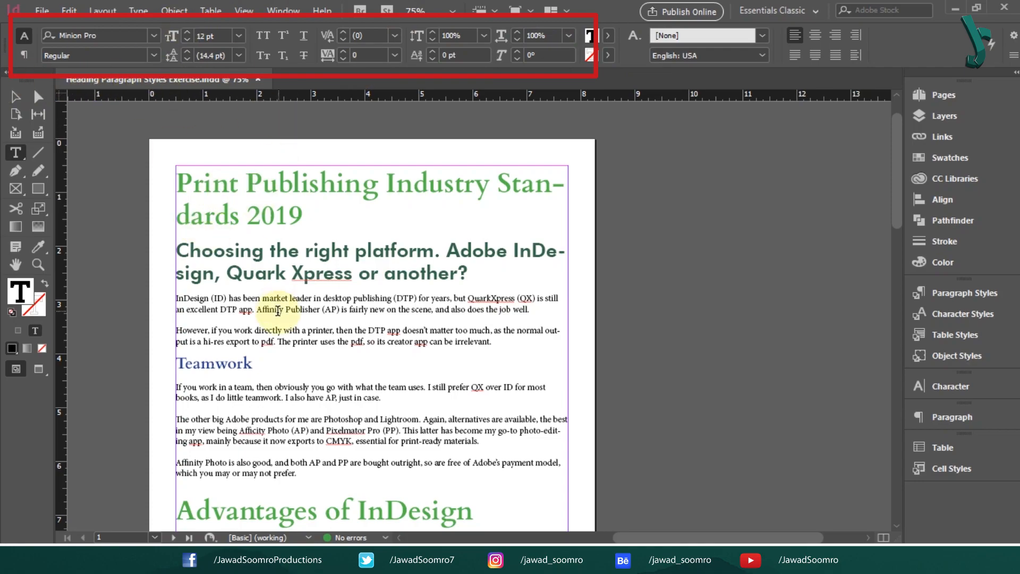
left_click_drag(213, 298, 227, 300)
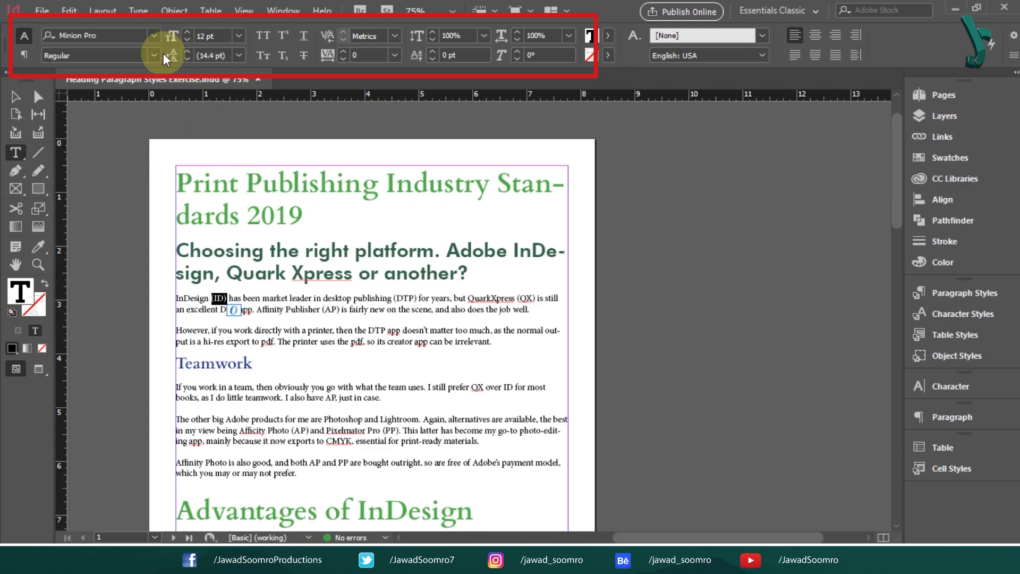
left_click(240, 36)
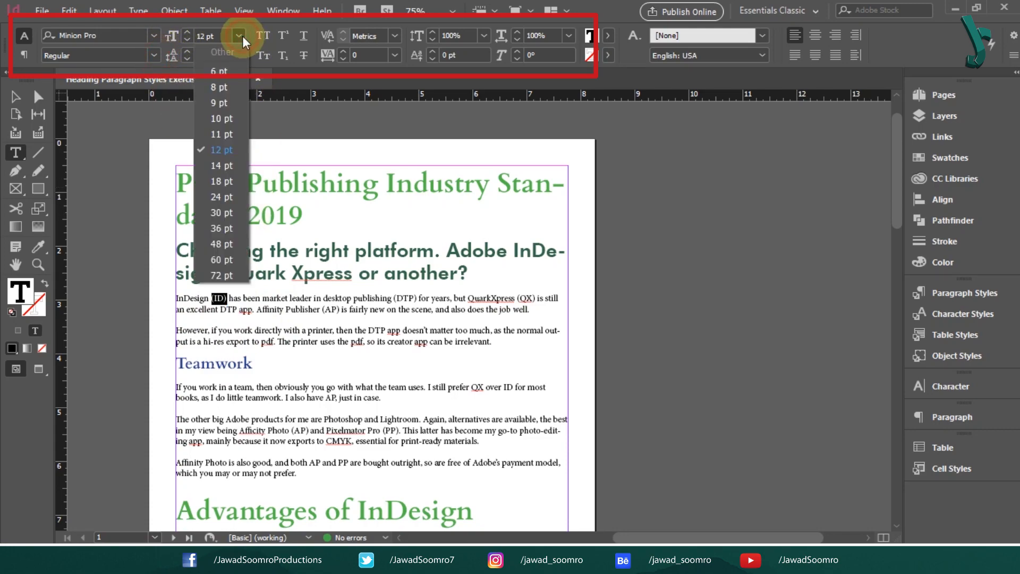
left_click(242, 36)
left_click(240, 57)
left_click(240, 56)
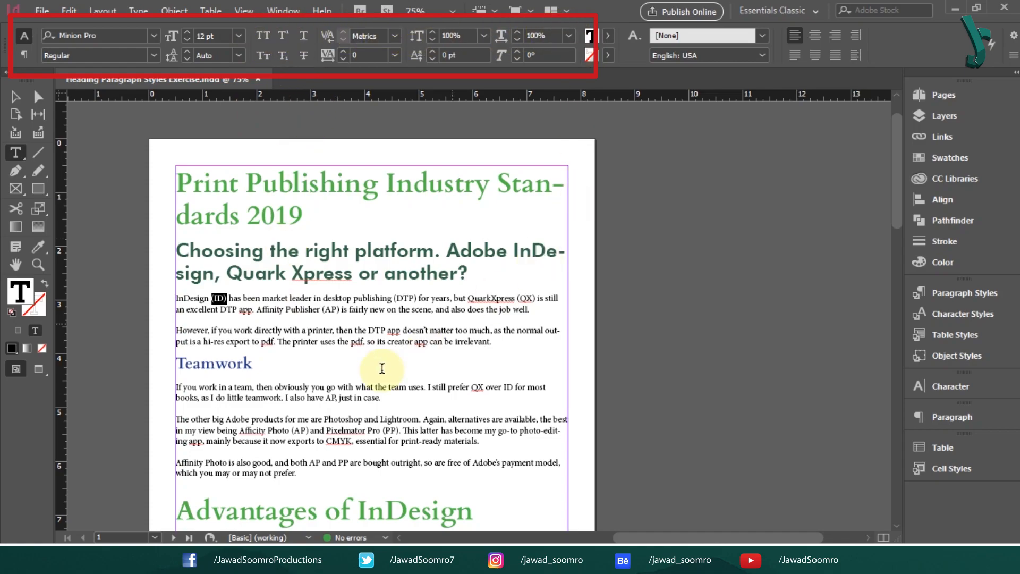
left_click(276, 310)
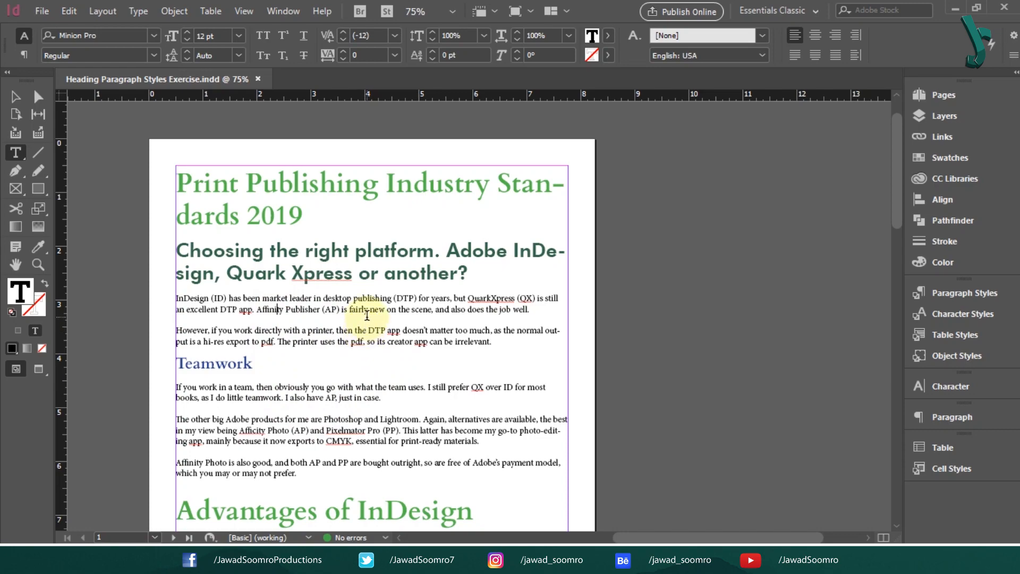
Step: Display the paragraph styles and check which style is assigned to the article's main title
left_click(994, 294)
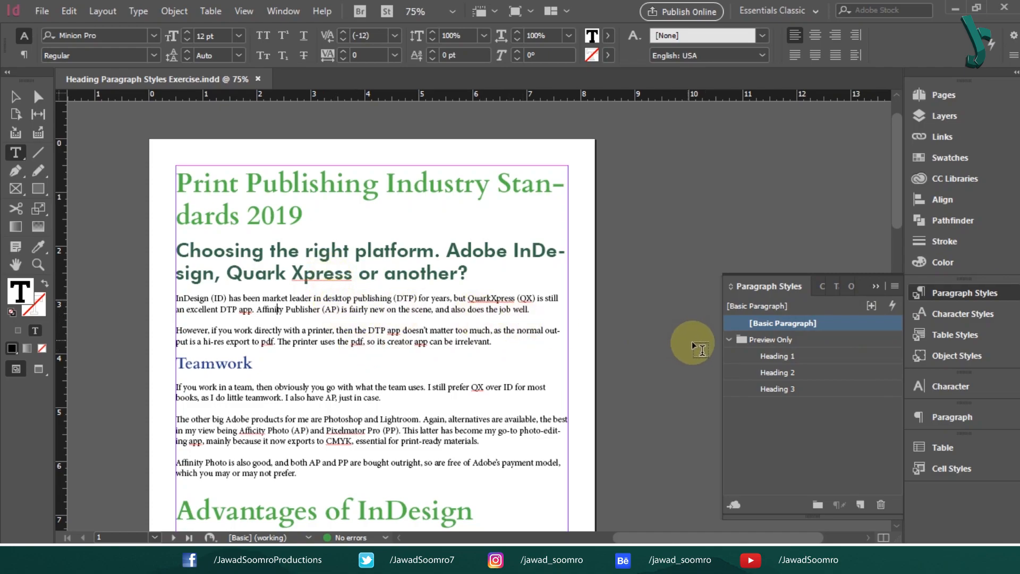
left_click(271, 197)
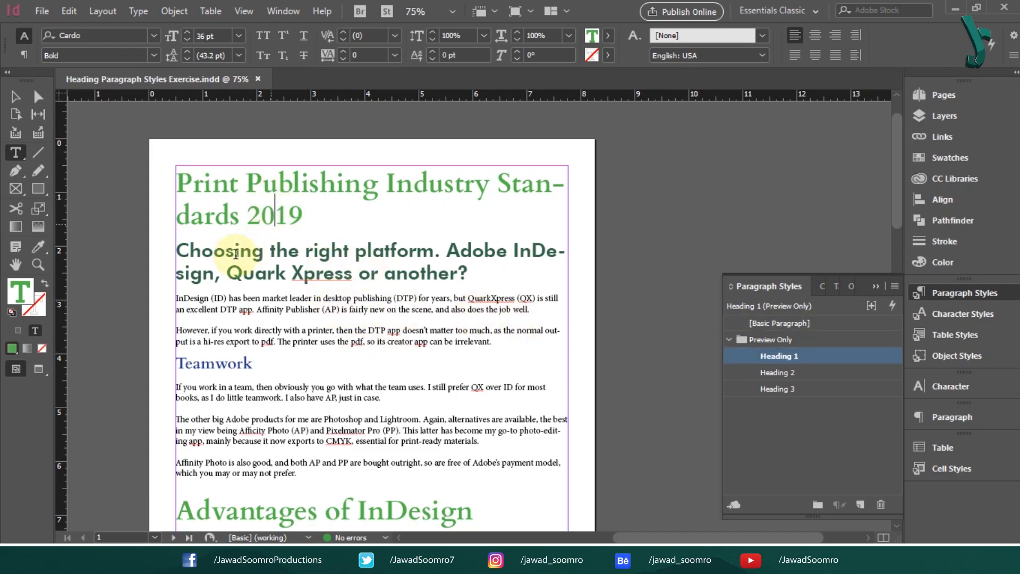
left_click(280, 227)
left_click(265, 196)
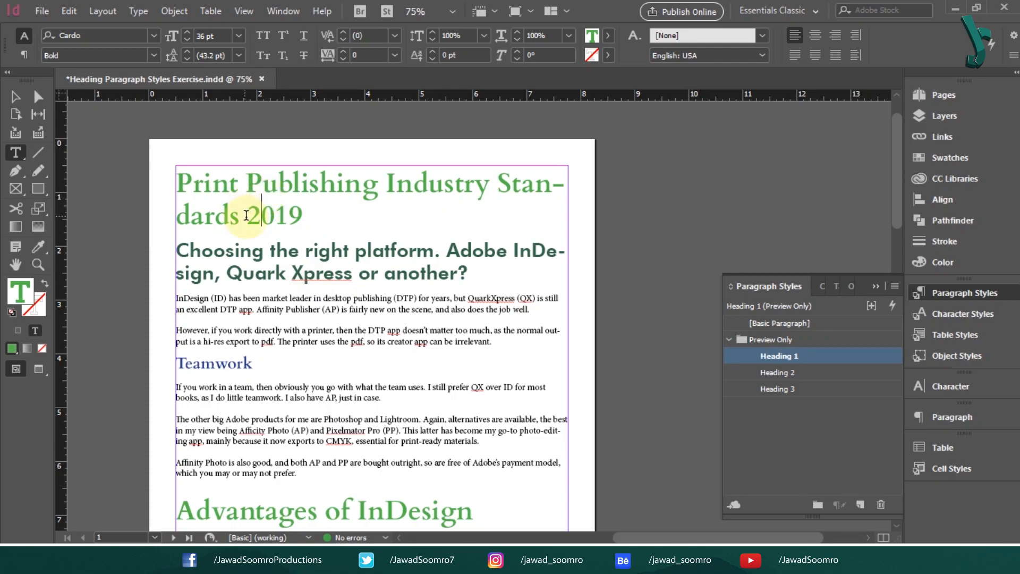
Step: Change the font of "2019" in the main title to Lato Italic and check the title's style for an override
left_click_drag(248, 215, 304, 215)
left_click(116, 33)
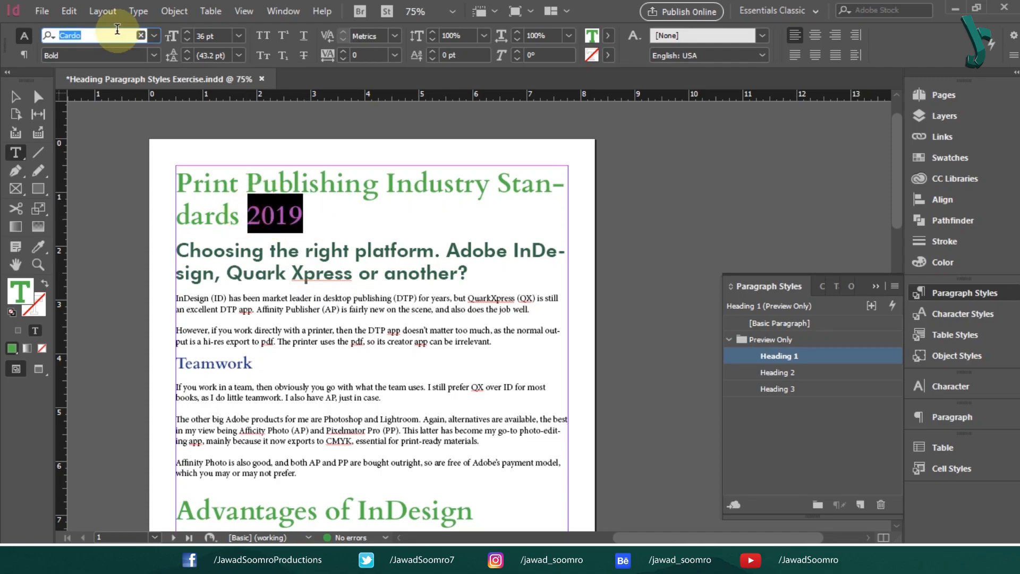
type("lato")
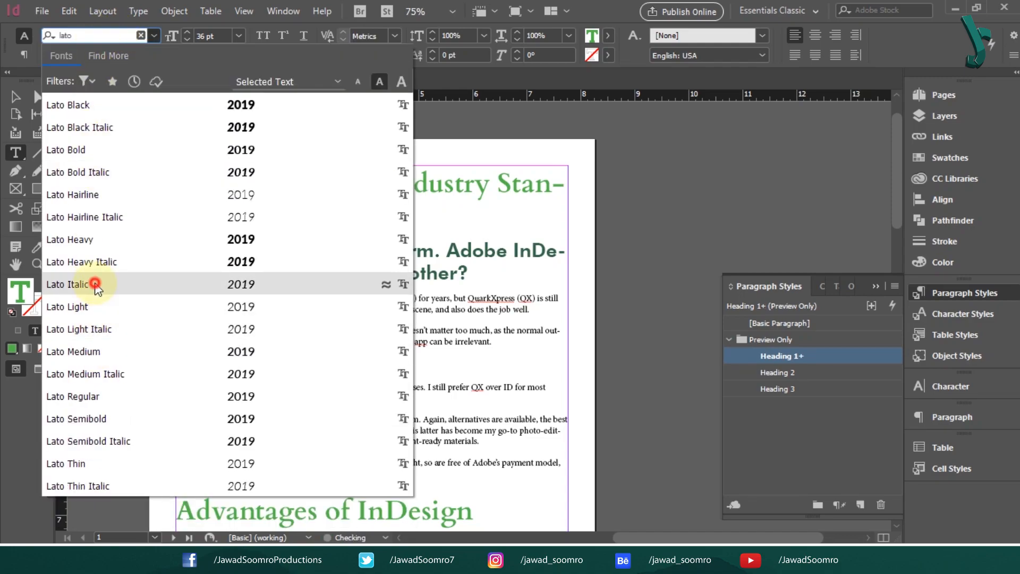
left_click(96, 287)
left_click(247, 214)
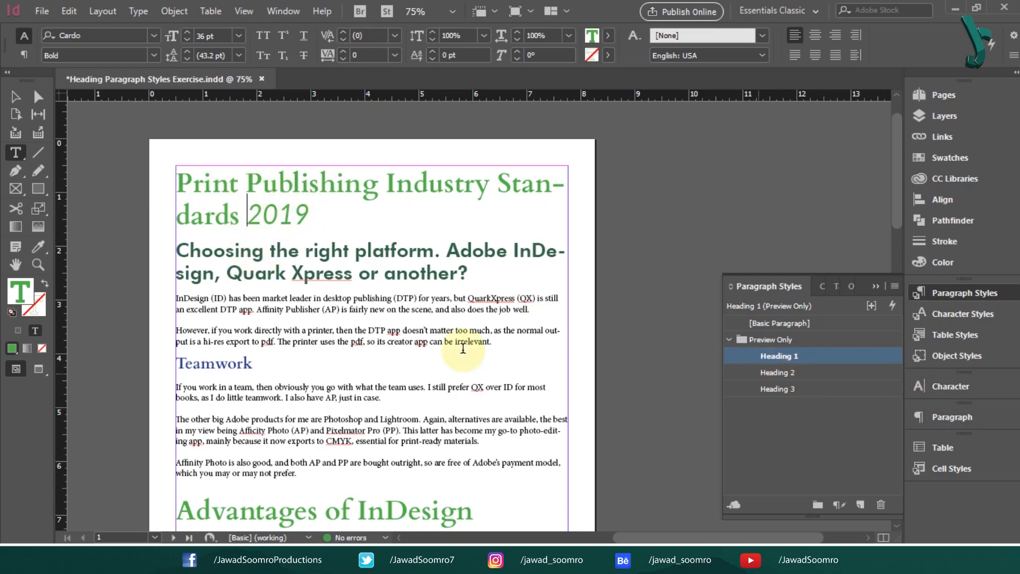
left_click(334, 218)
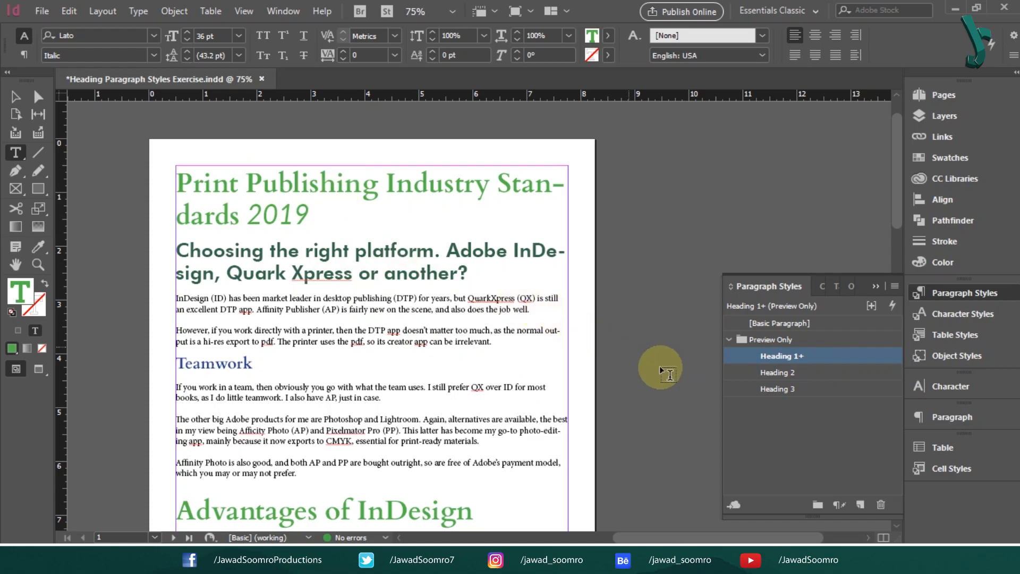
mouse_move(798, 367)
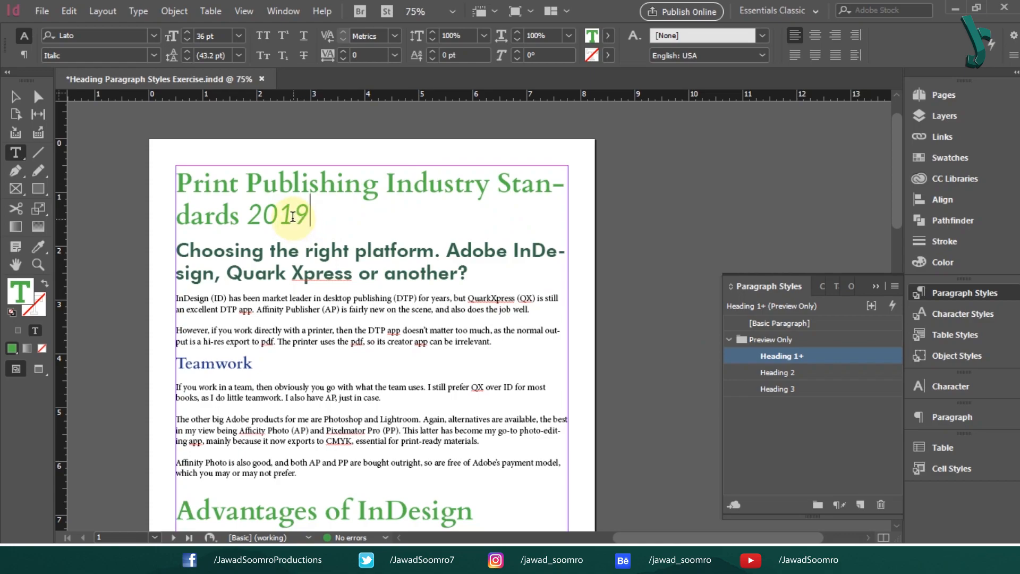
Step: Set the font style of "2019" in the main title to Bold and compare its formatting with the other title words
left_click_drag(309, 213, 159, 171)
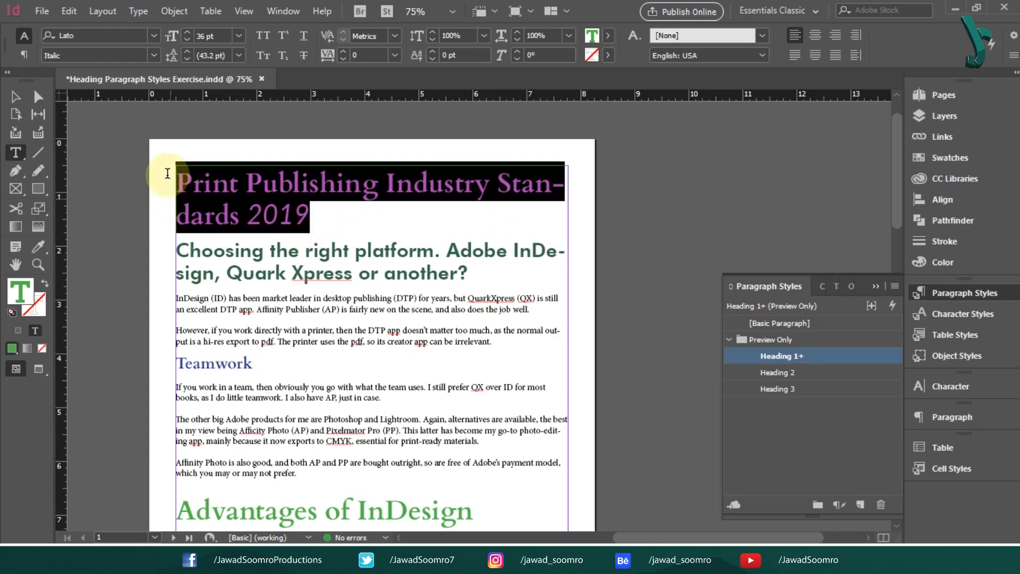
left_click(312, 215)
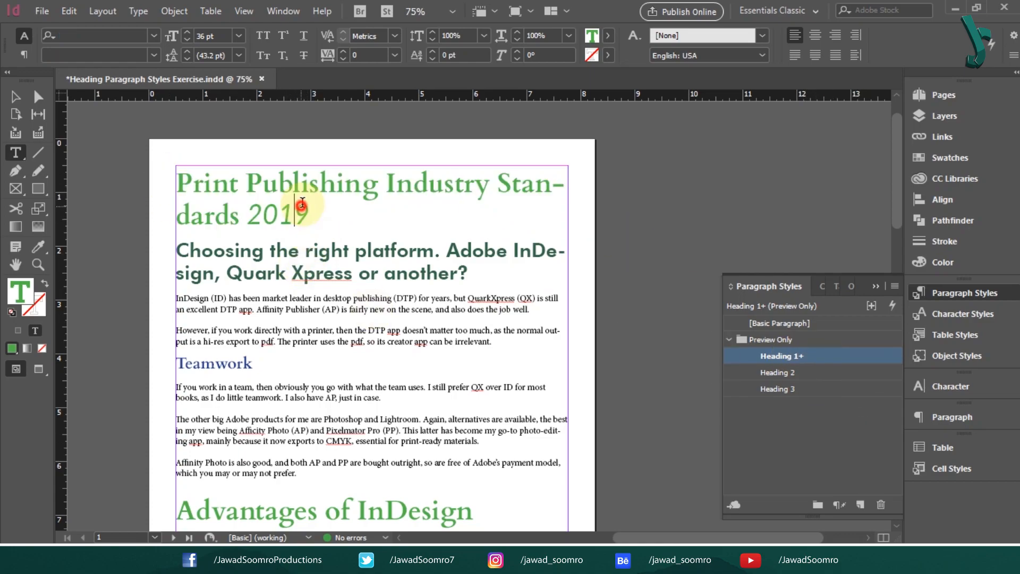
double_click(255, 211)
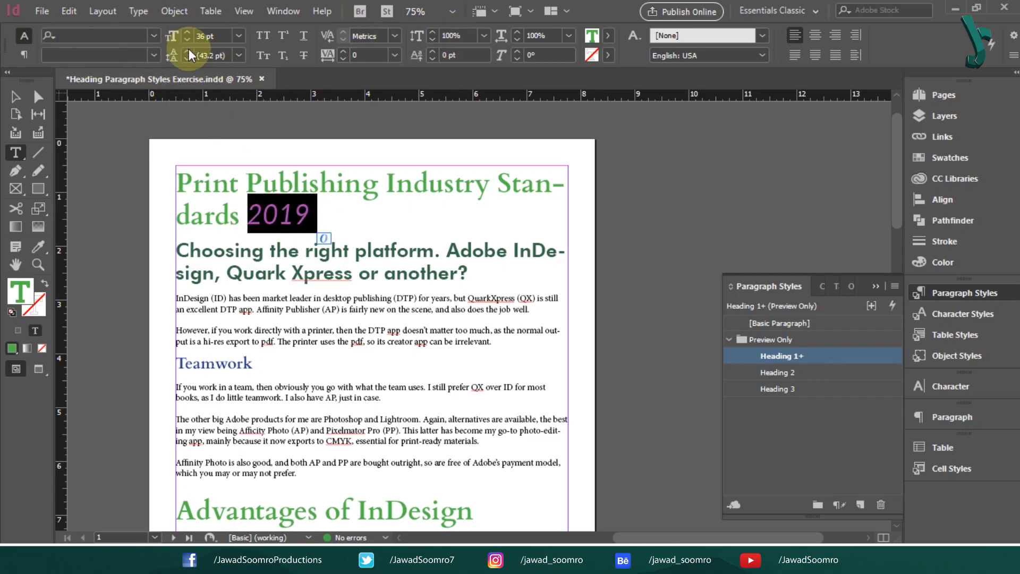
left_click(153, 55)
left_click(121, 87)
left_click(241, 209)
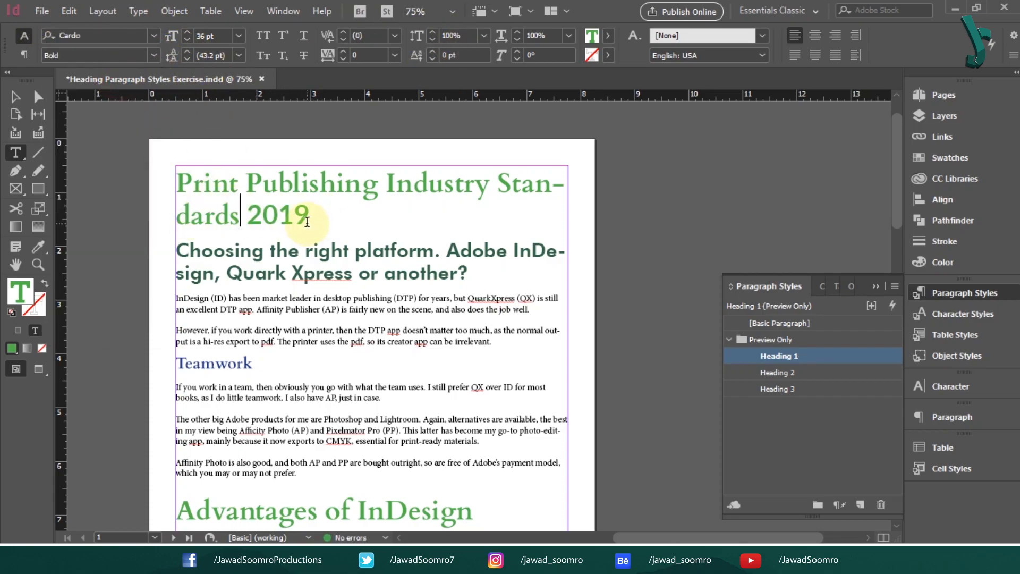
left_click(311, 215)
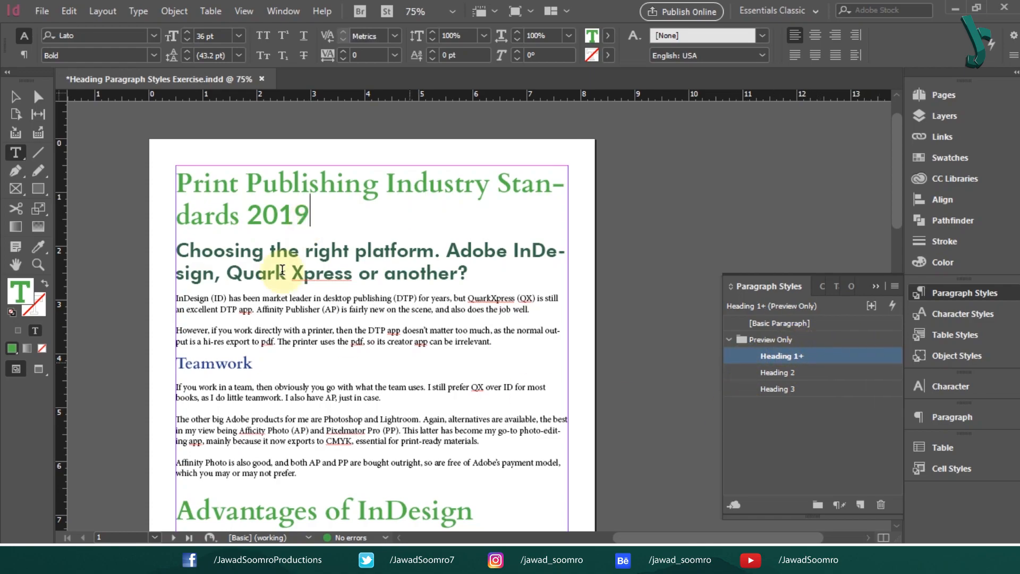
left_click_drag(240, 215, 327, 214)
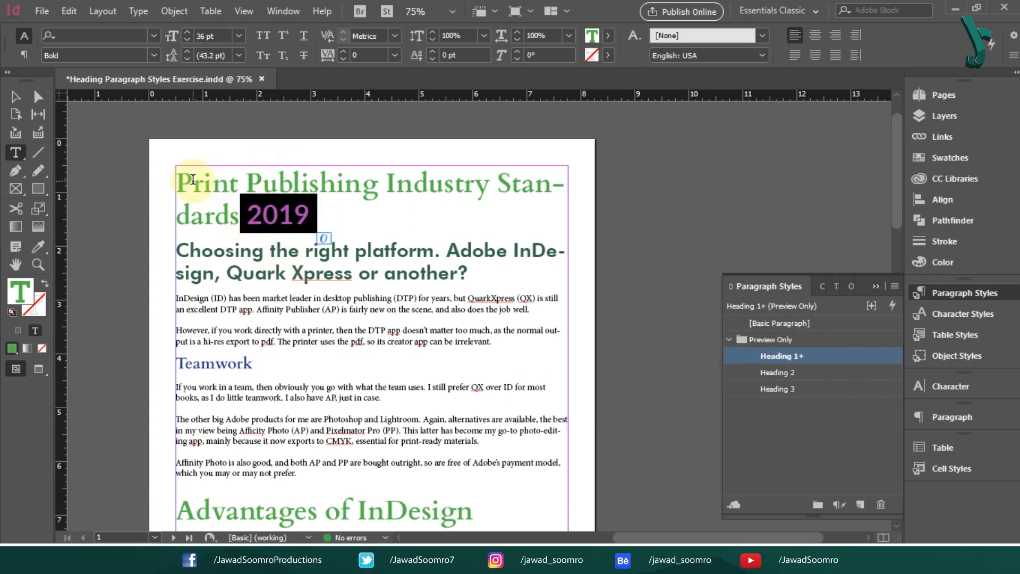
left_click(256, 191)
left_click(278, 215)
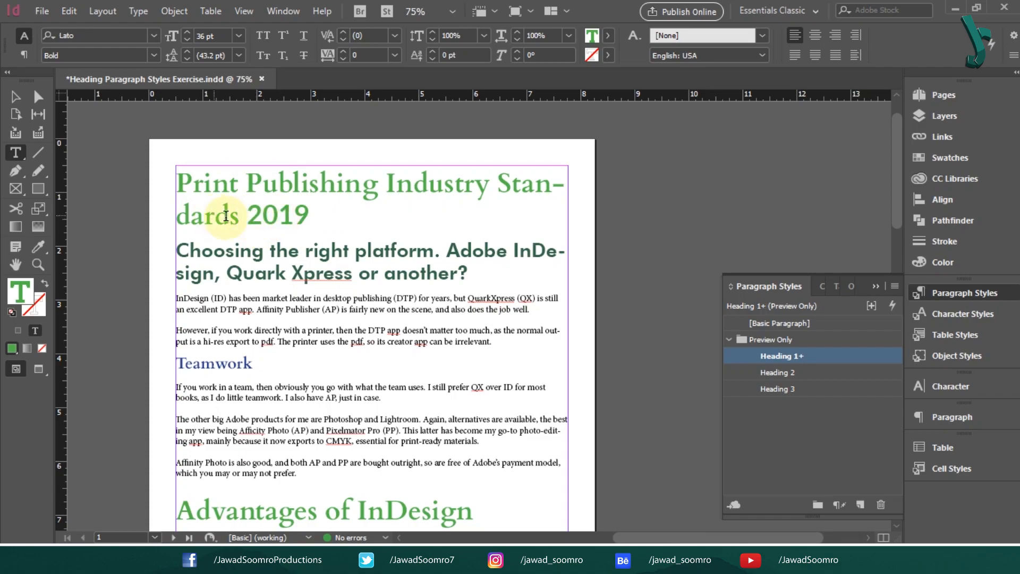
Step: Select the whole main title and reapply the Heading 1 style with its overrides cleared
left_click_drag(338, 221, 191, 181)
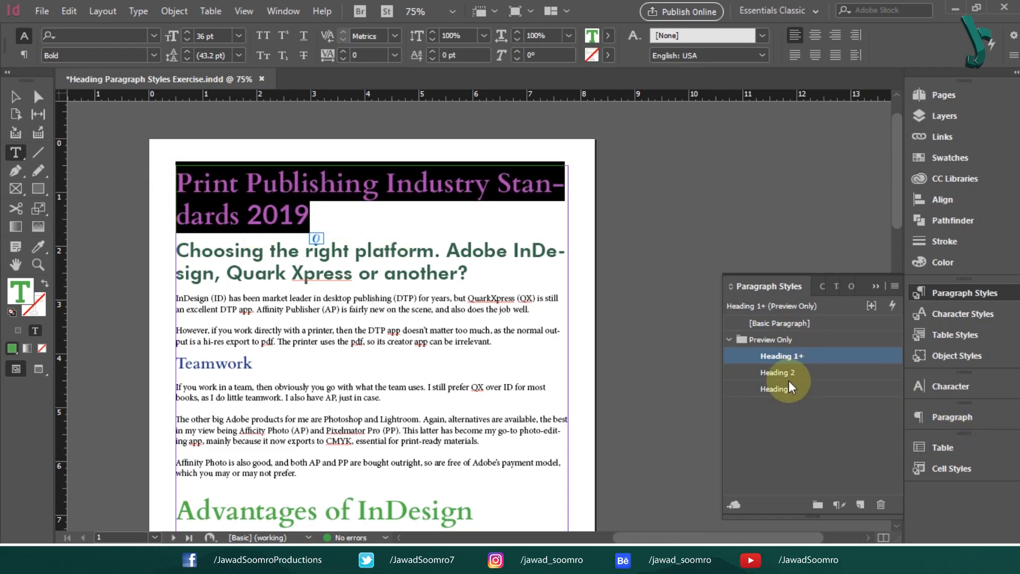
right_click(810, 360)
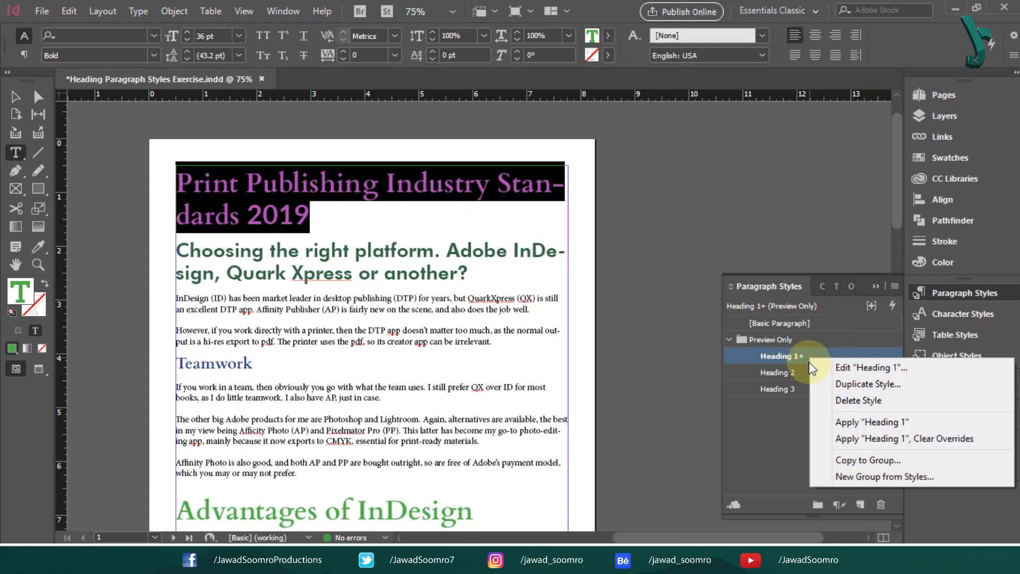
left_click(878, 439)
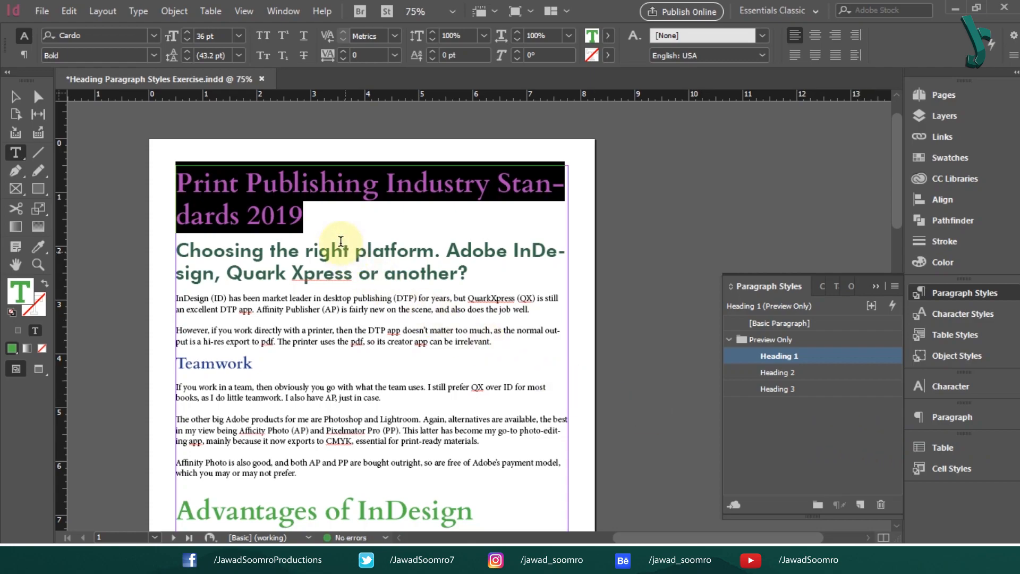
left_click(340, 222)
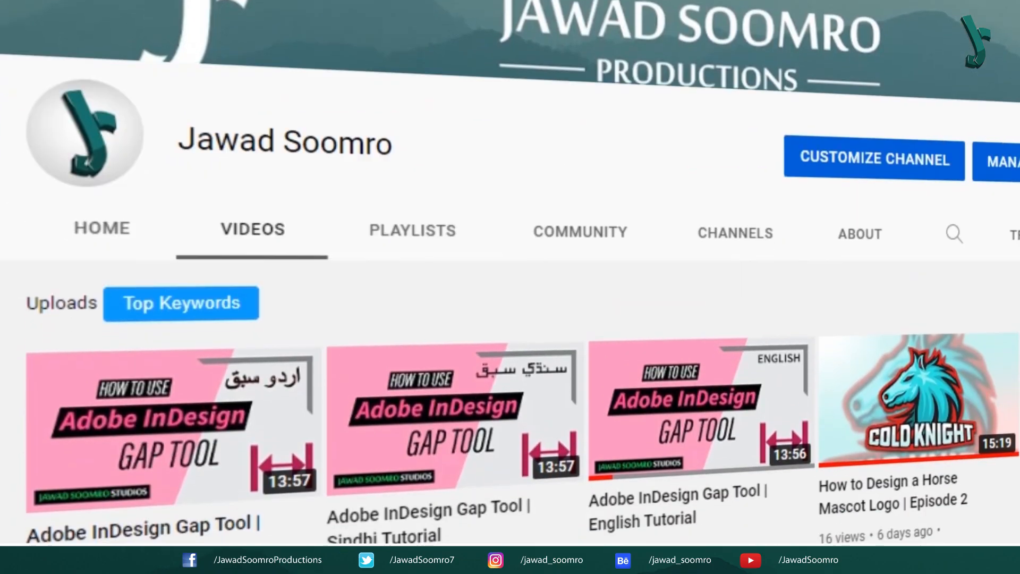
scroll(510, 287, "down", 6)
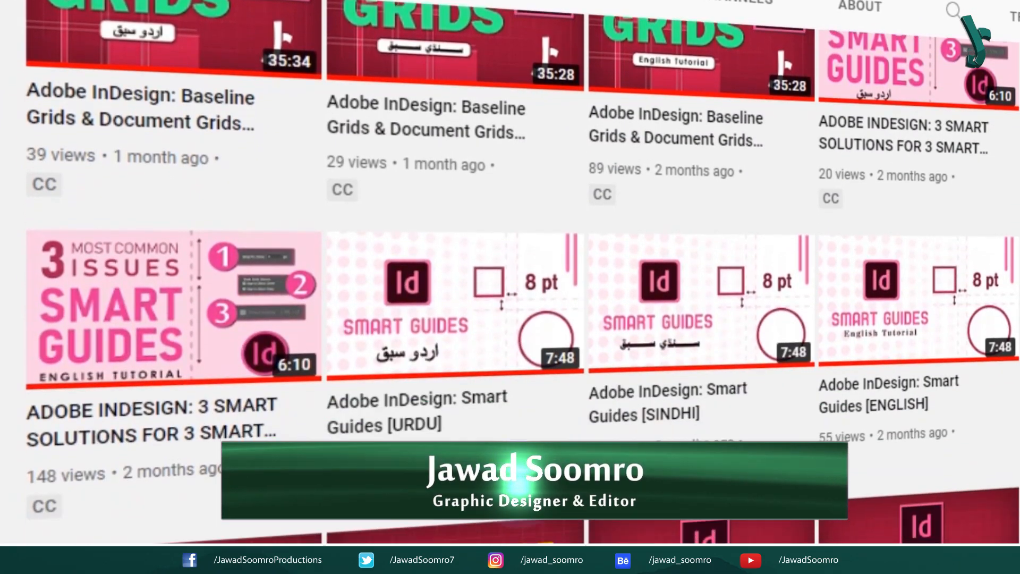
scroll(510, 287, "down", 7)
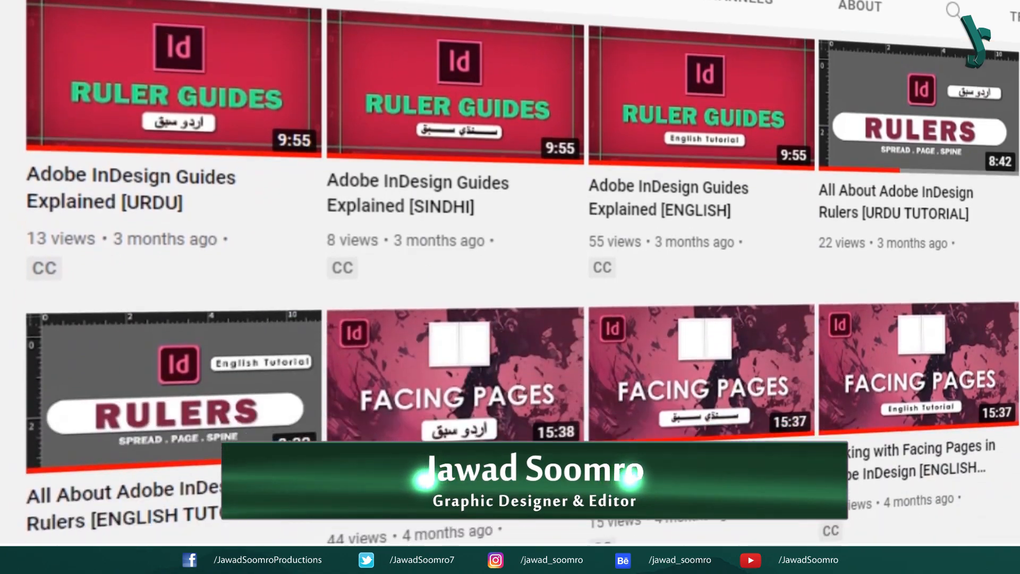
scroll(510, 287, "down", 7)
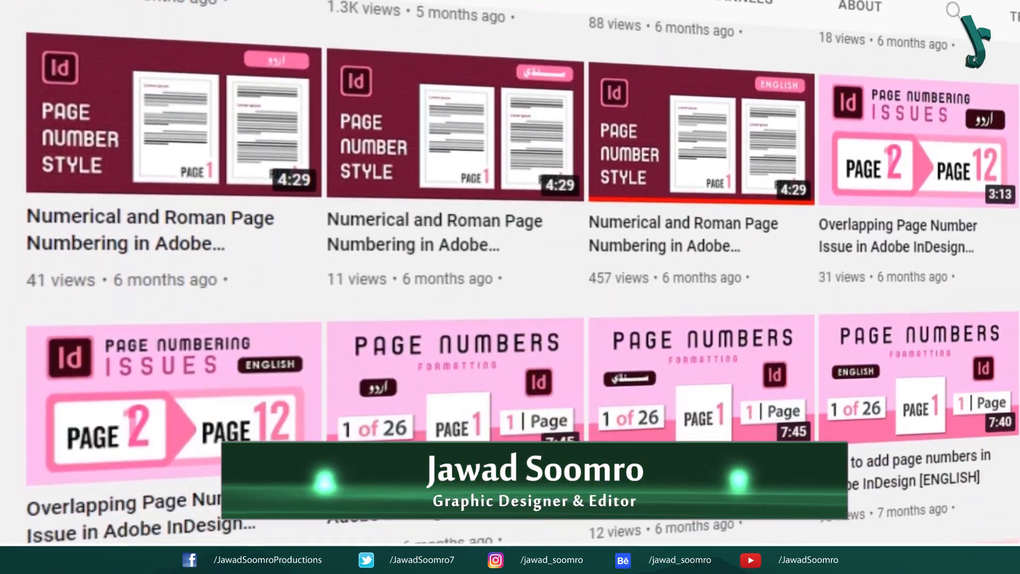
scroll(510, 287, "down", 8)
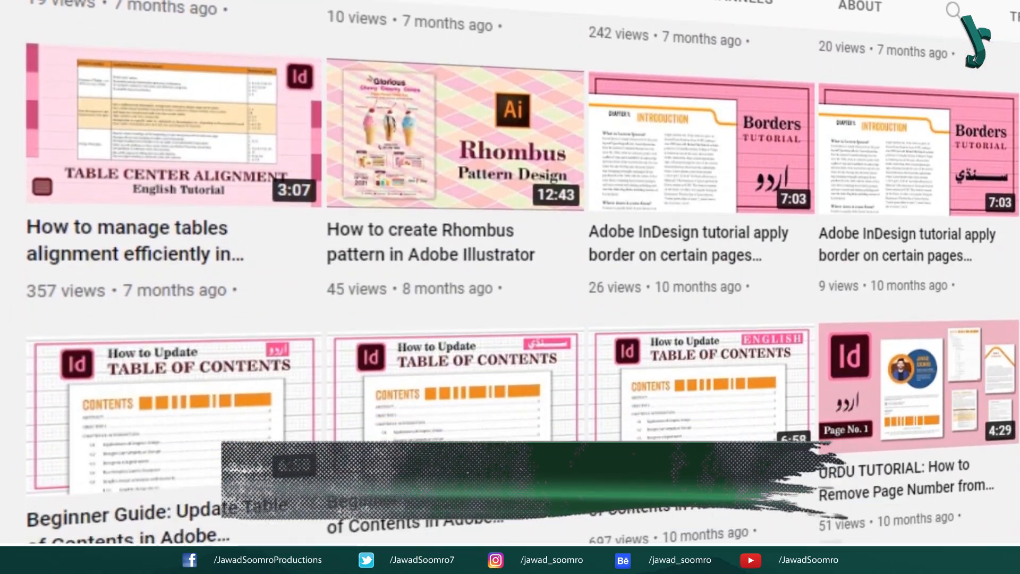
scroll(510, 287, "down", 9)
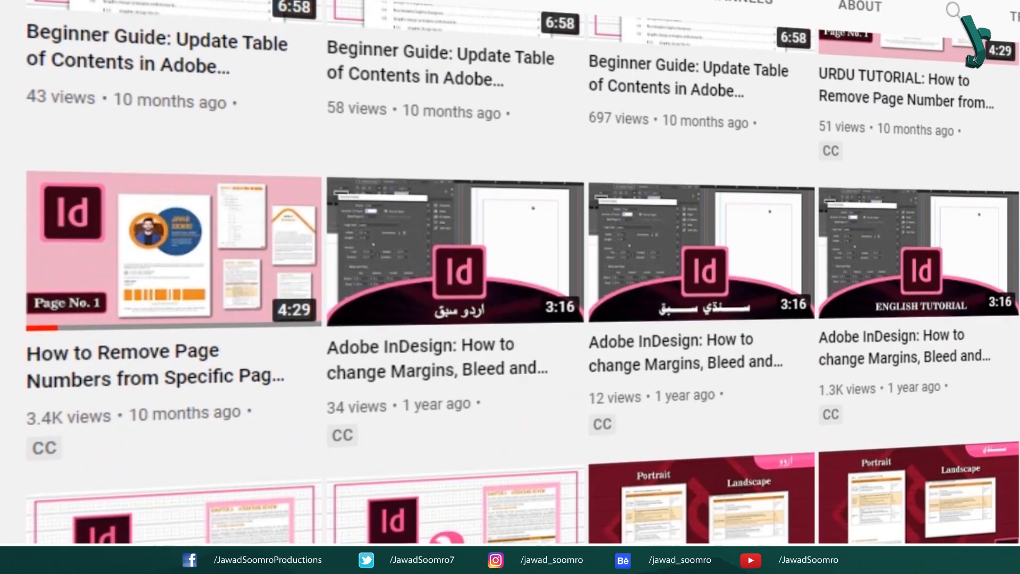
scroll(510, 287, "down", 2)
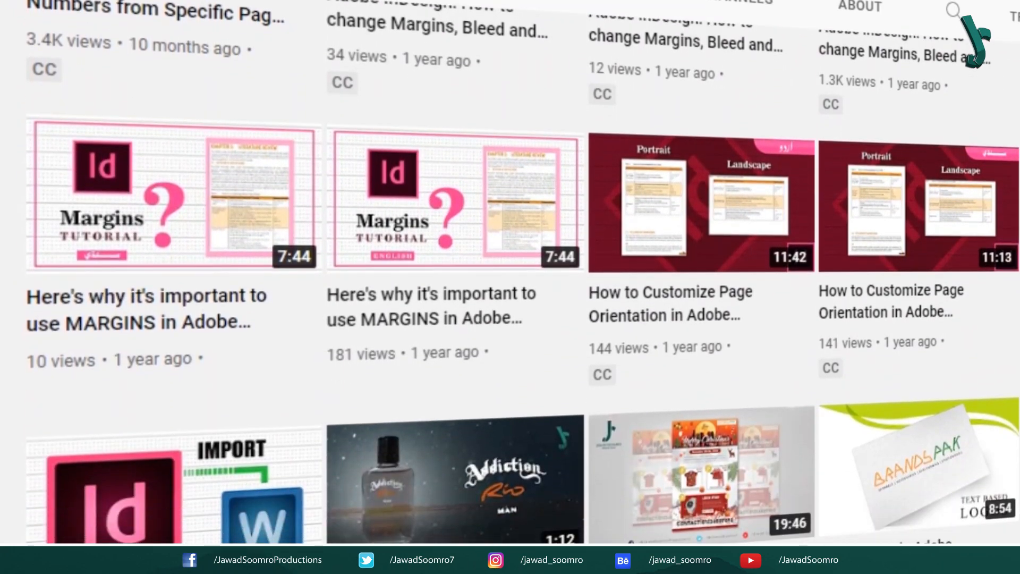